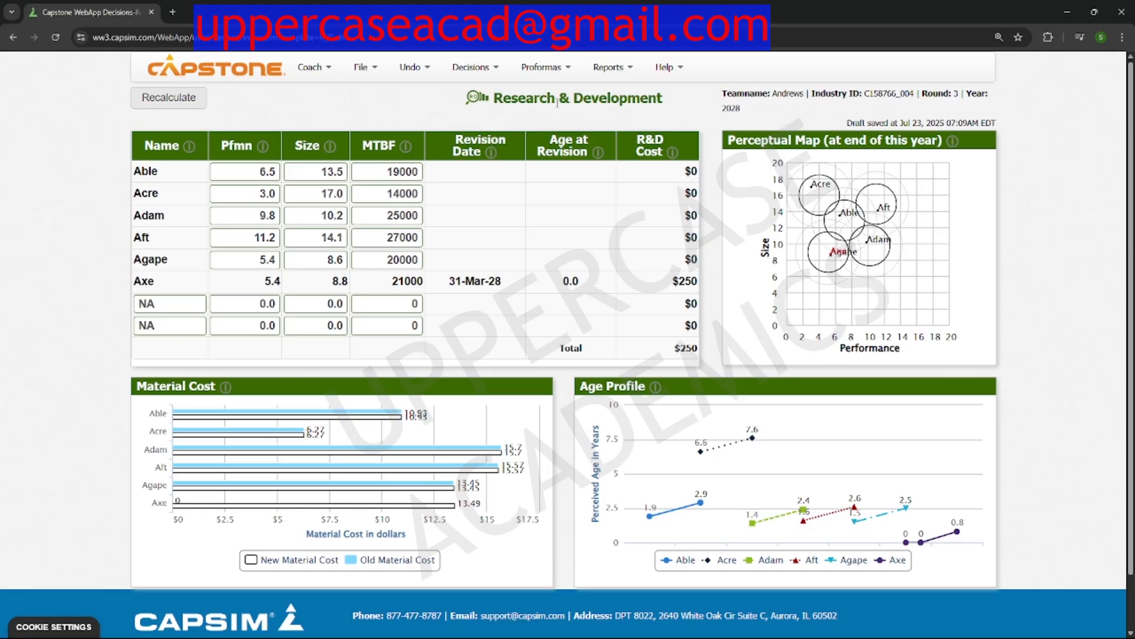
Step: Open the Courier report's front page and examine Andrews' results in the Selected Financial Statistics table
left_click(618, 71)
left_click(625, 97)
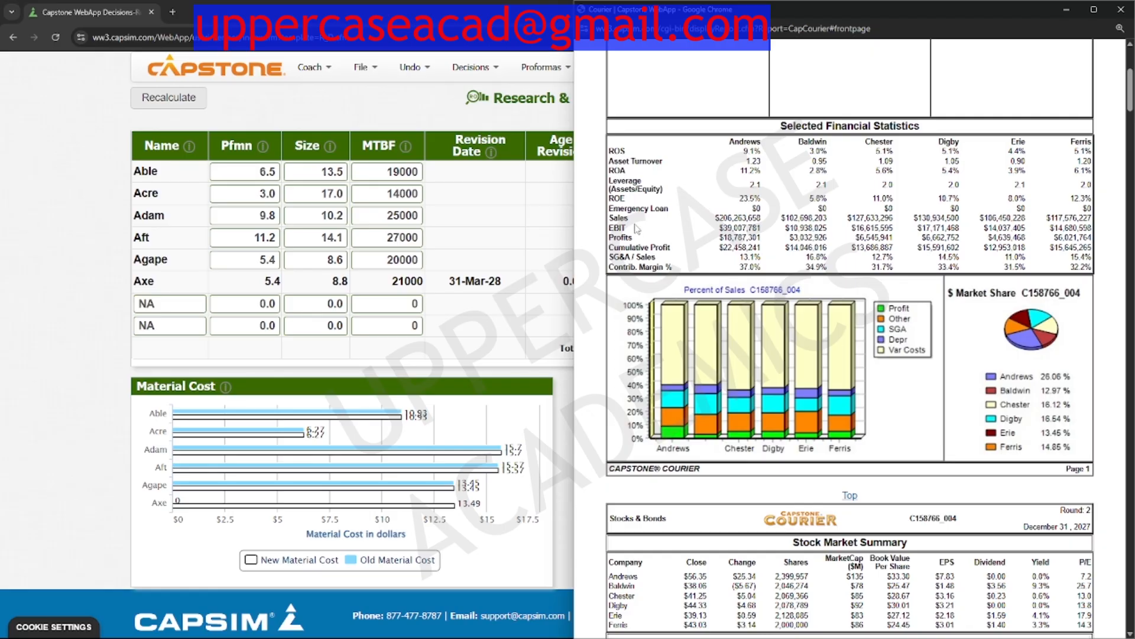
left_click_drag(609, 208, 764, 221)
left_click_drag(740, 267, 766, 270)
left_click(765, 270)
scroll(952, 362, "down", 5)
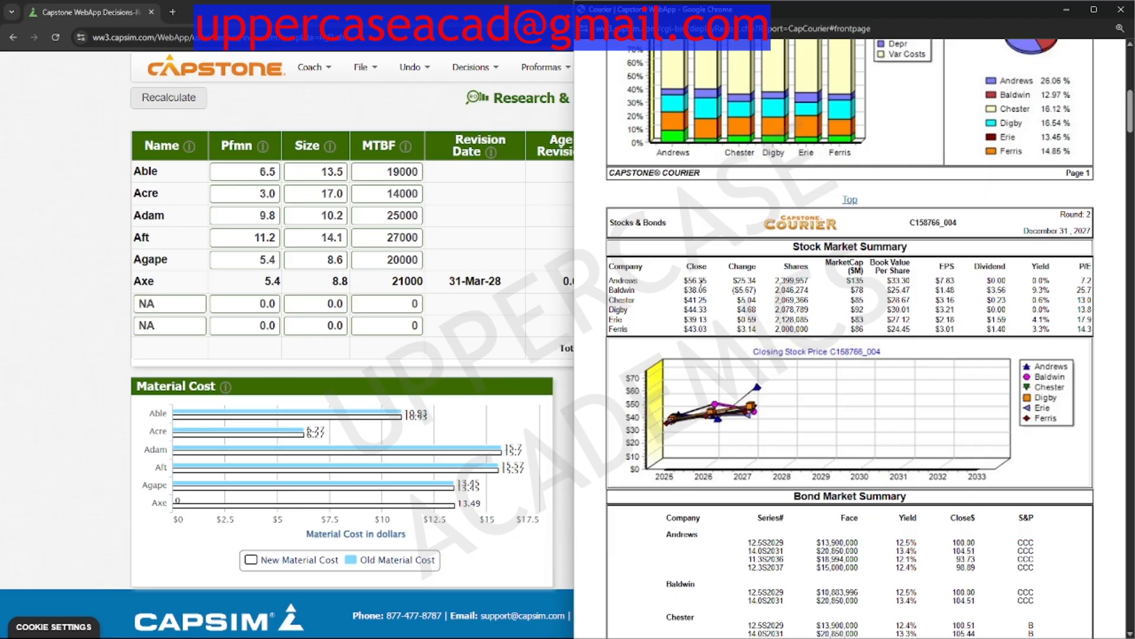
Step: Examine the Traditional Market Segment Analysis in the Courier report, including the customer buying criteria and their importance
scroll(701, 283, "down", 15)
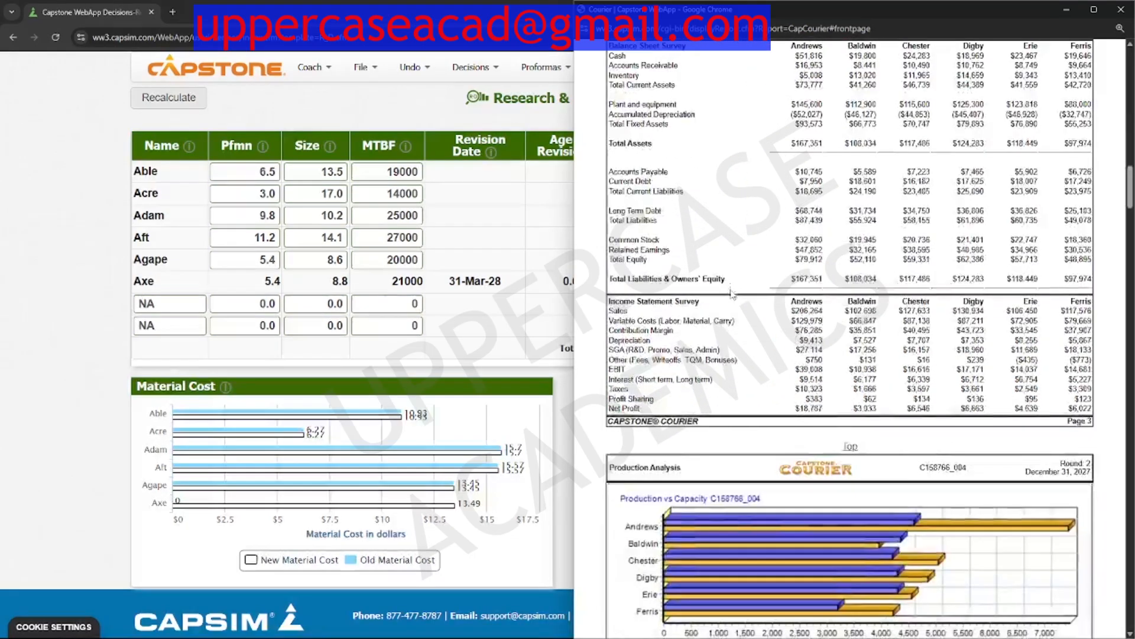
scroll(733, 294, "down", 10)
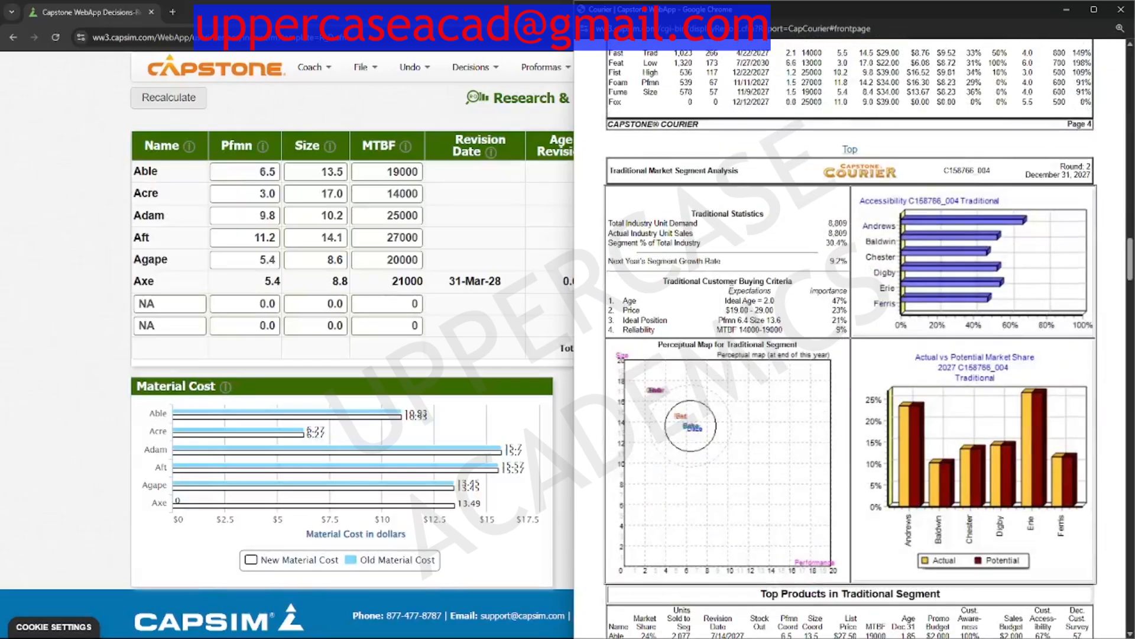
scroll(731, 289, "up", 1)
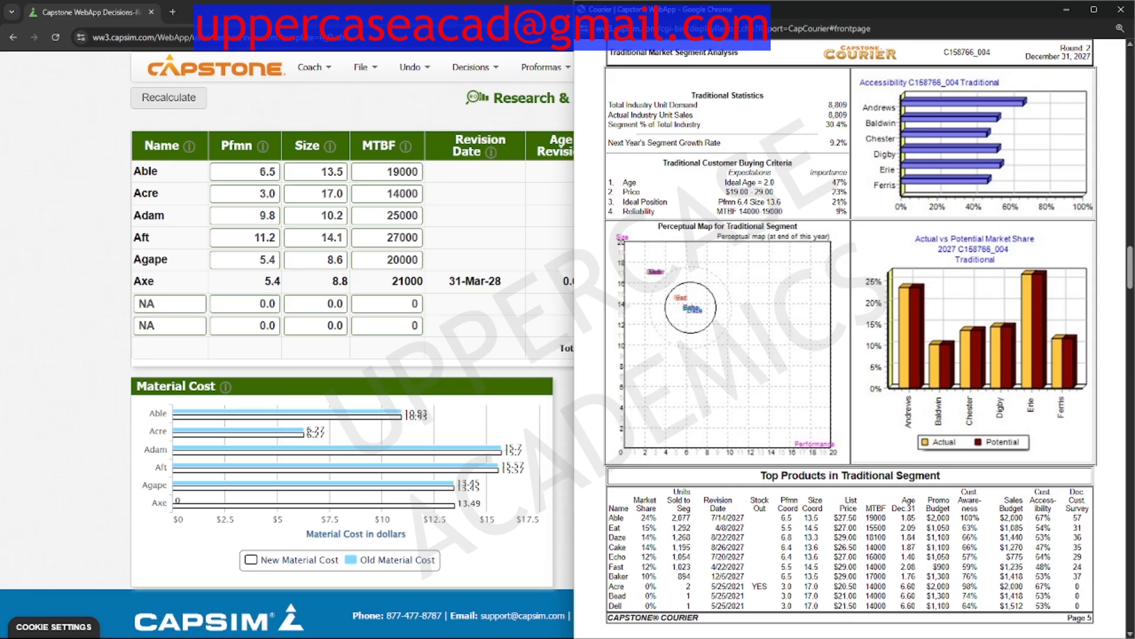
left_click_drag(832, 203, 837, 204)
left_click(845, 212)
Step: Review the Low End and High End segment analyses, checking the market shares of Acre and Adam
scroll(703, 266, "down", 8)
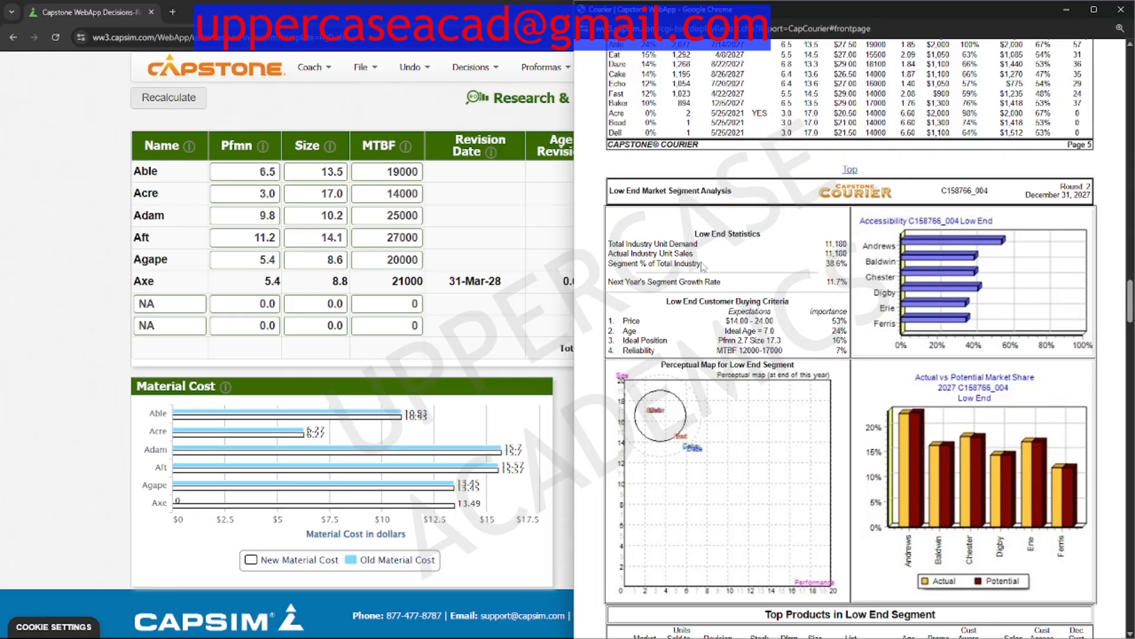
scroll(706, 329, "down", 2)
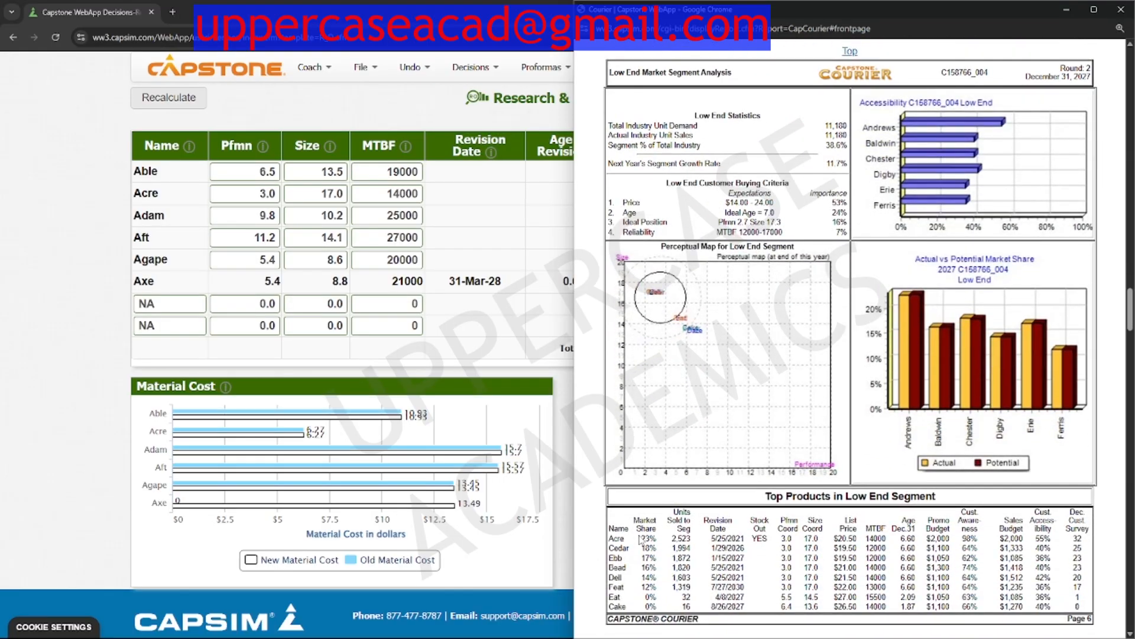
scroll(703, 491, "down", 4)
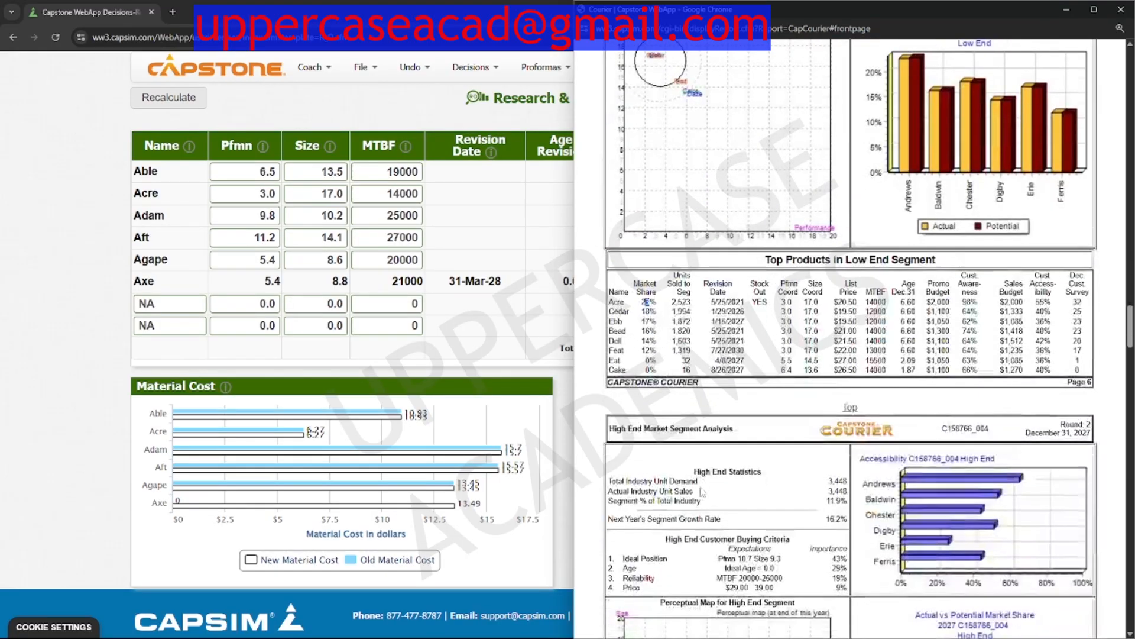
scroll(702, 491, "down", 7)
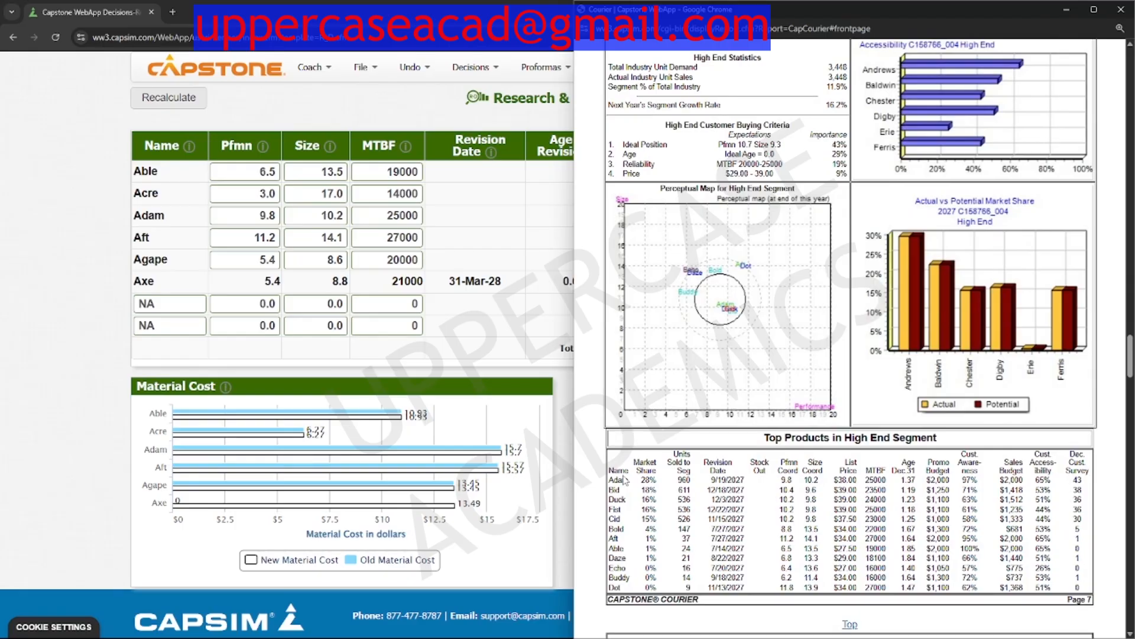
left_click_drag(620, 469, 653, 470)
Step: Review the Performance and Size segment analyses, checking the market share and units sold of Aft and Agape
scroll(662, 473, "down", 10)
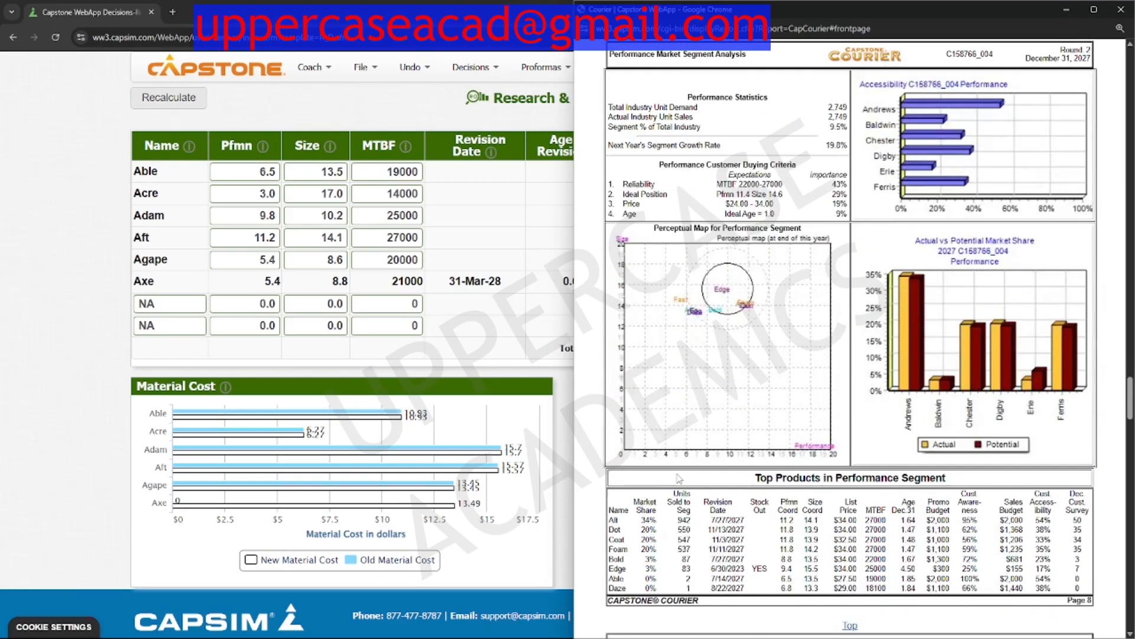
scroll(679, 479, "down", 1)
left_click_drag(643, 461, 693, 469)
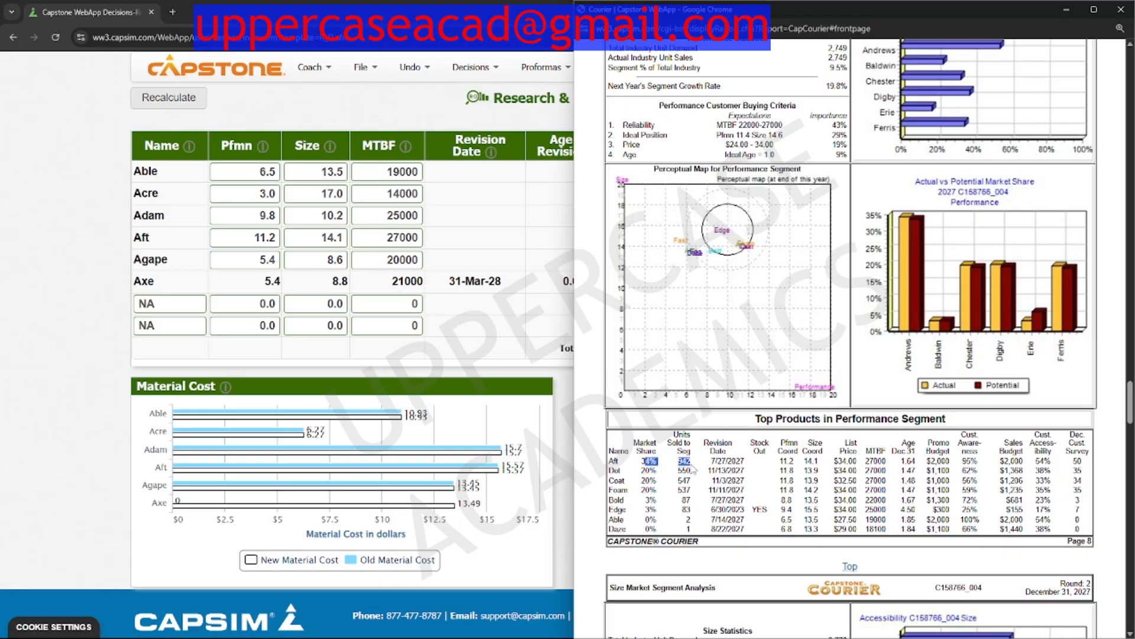
scroll(694, 469, "down", 10)
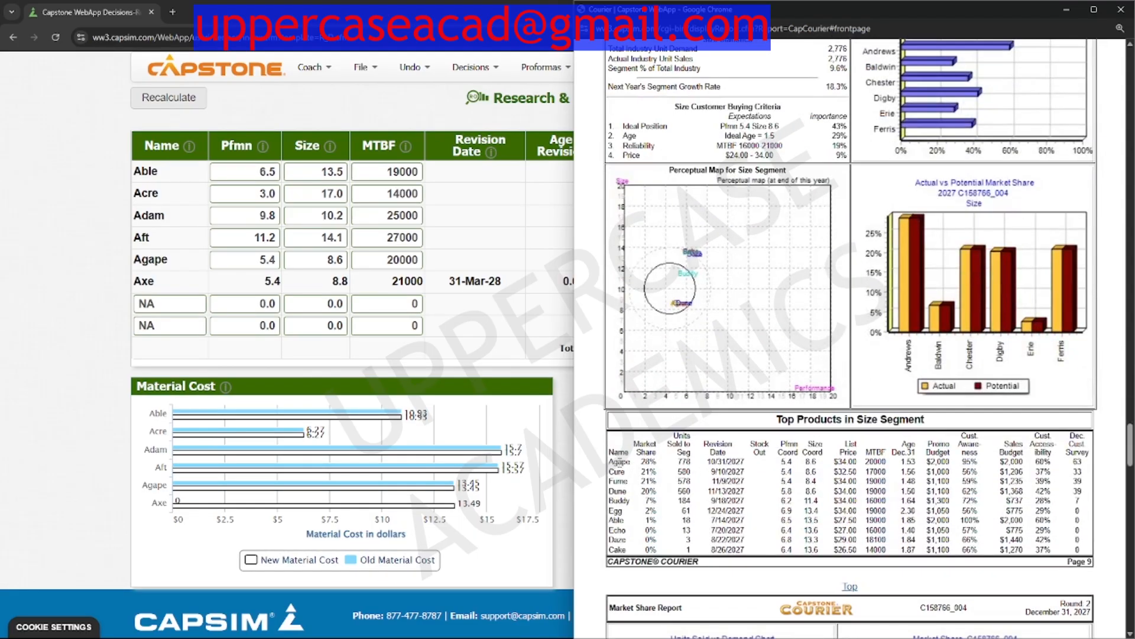
left_click_drag(617, 462, 693, 469)
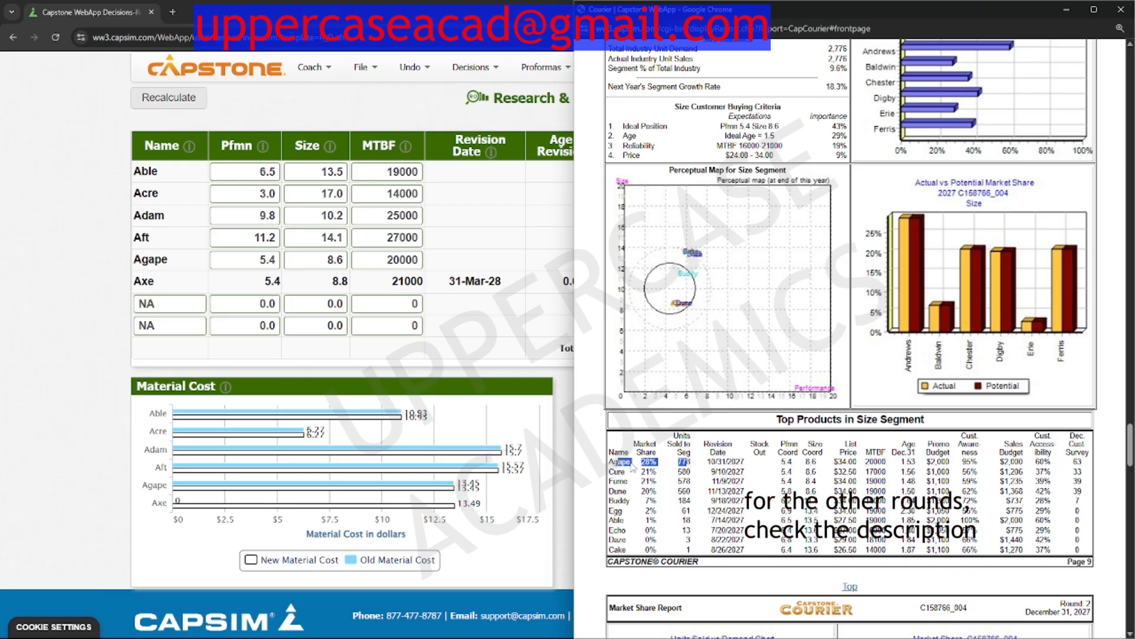
Step: Return to the Research & Development decisions and examine the Pfmn, Size and MTBF columns
left_click(335, 111)
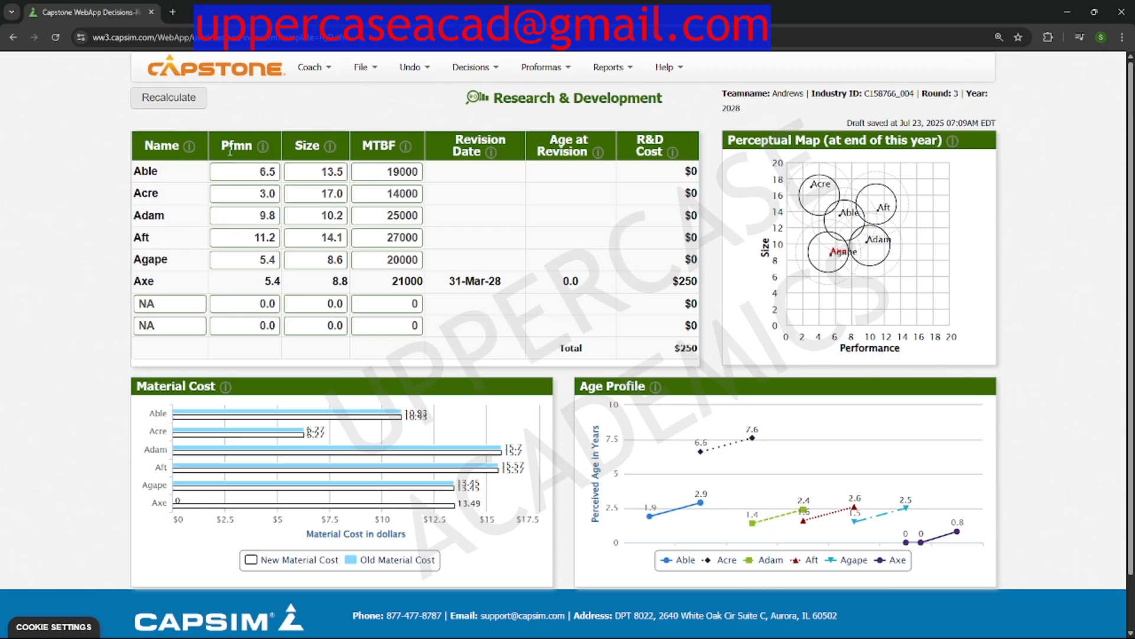
left_click_drag(226, 146, 412, 151)
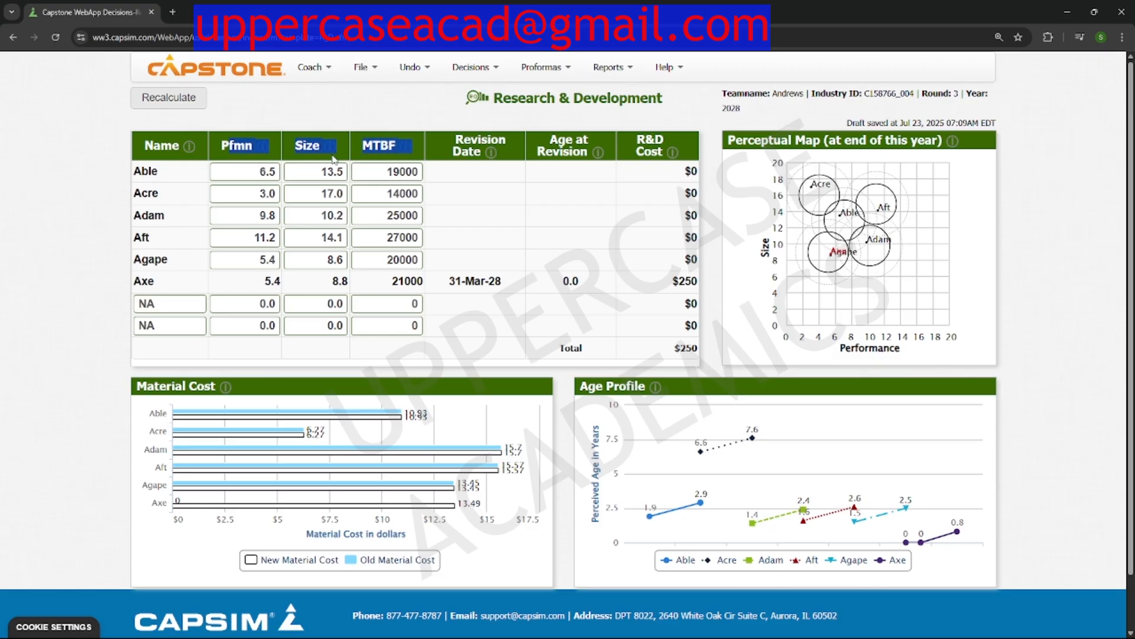
left_click(258, 157)
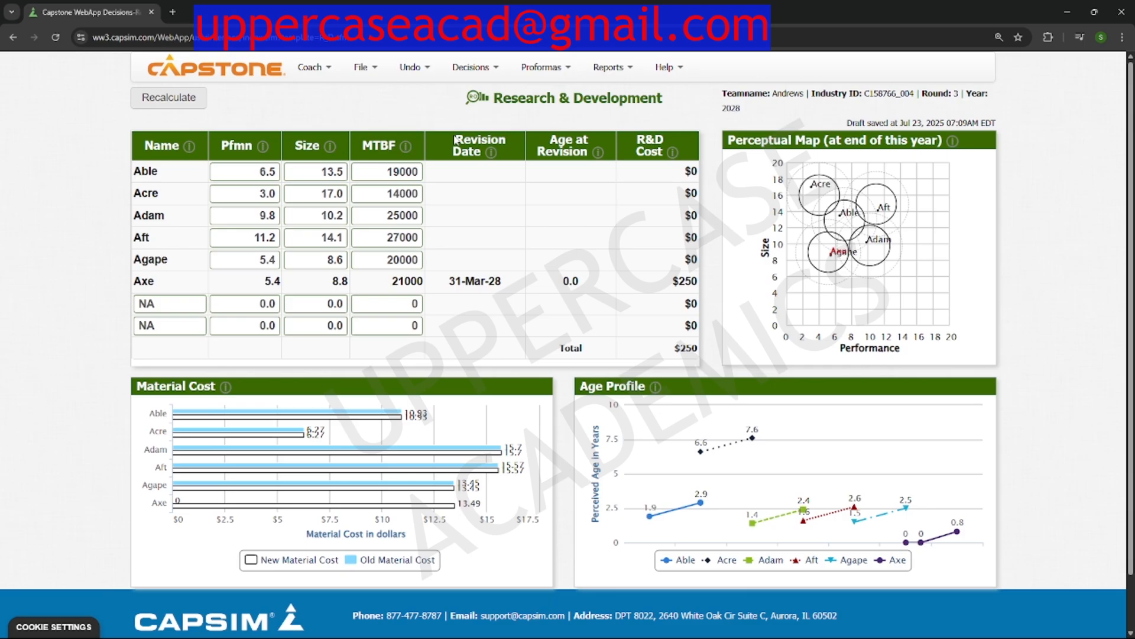
Step: Consult the Traditional segment report, set Able's performance to 7.0 and size to 13.0, and recalculate
left_click(603, 77)
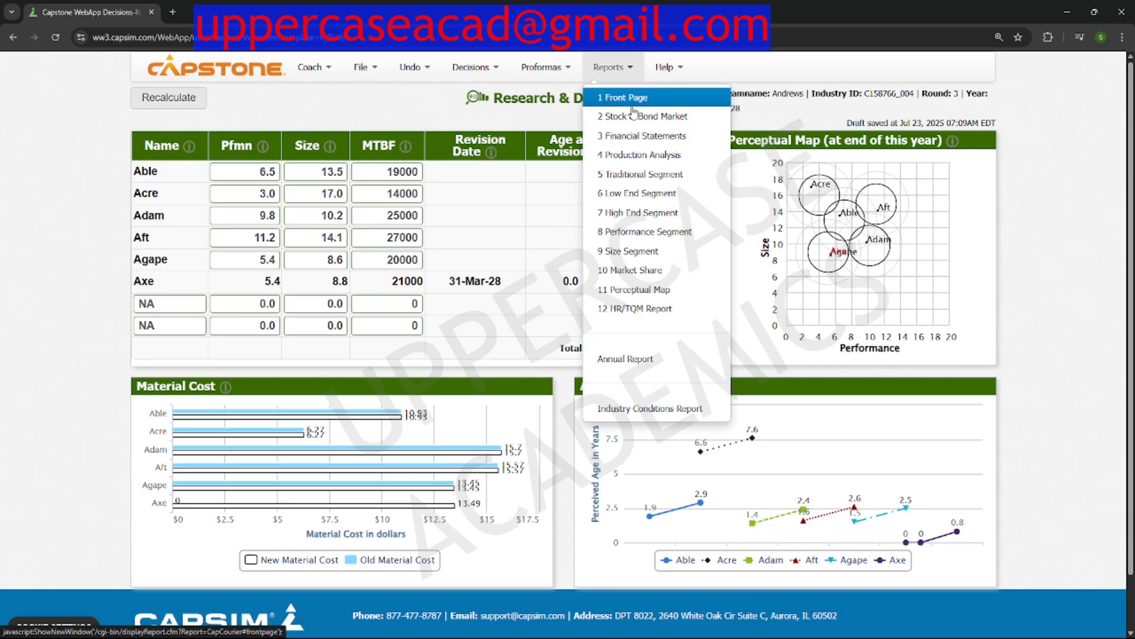
left_click(642, 174)
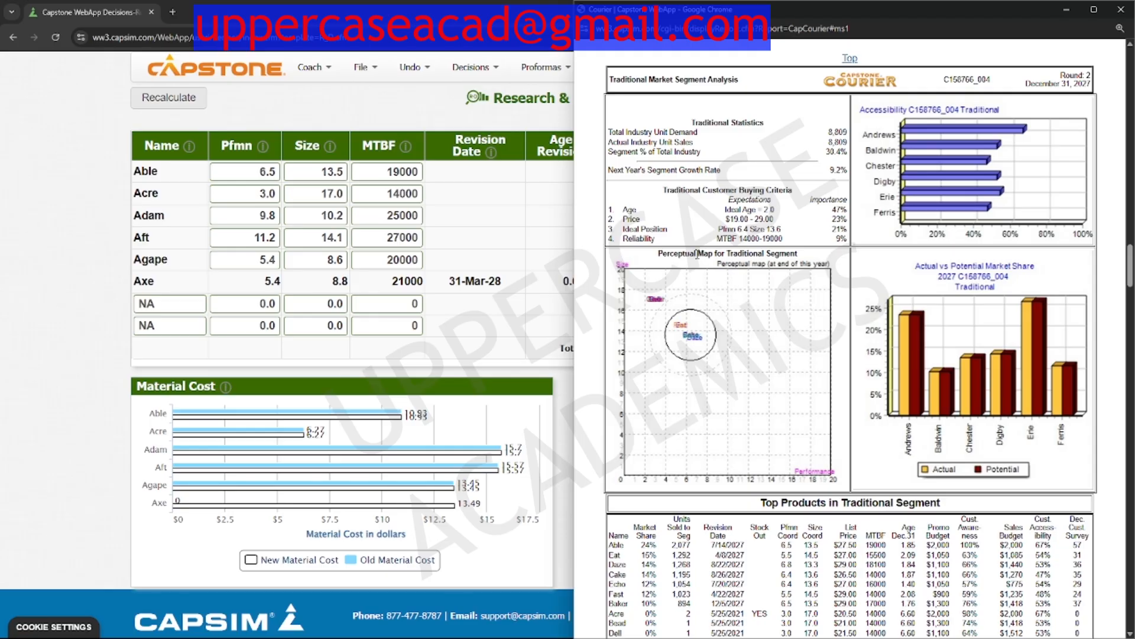
double_click(267, 171)
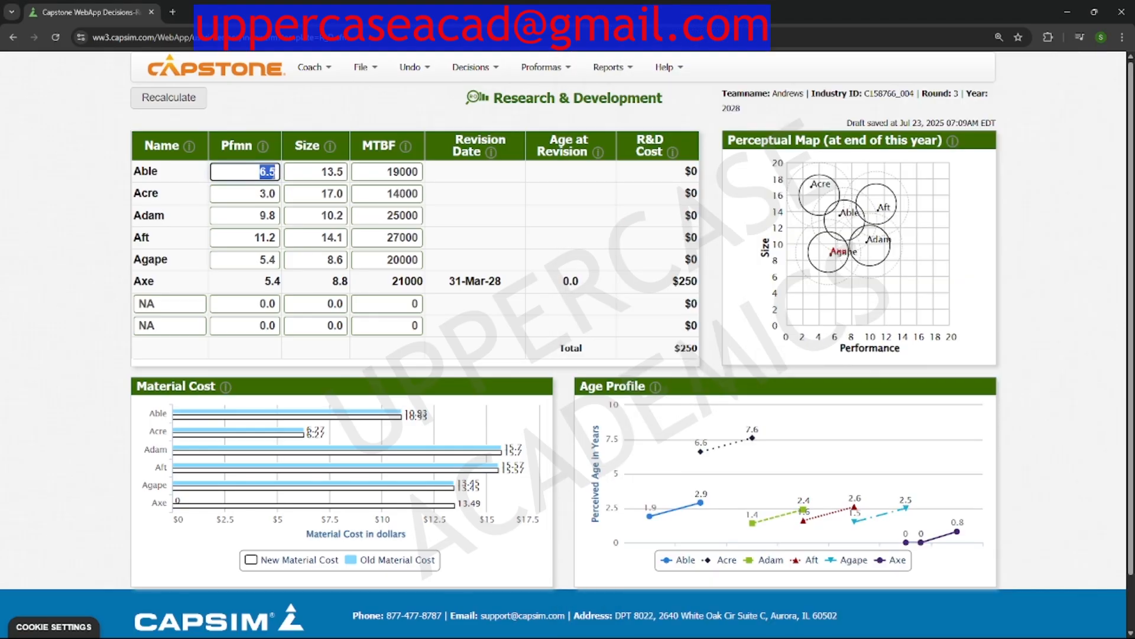
type("7.0")
double_click(339, 171)
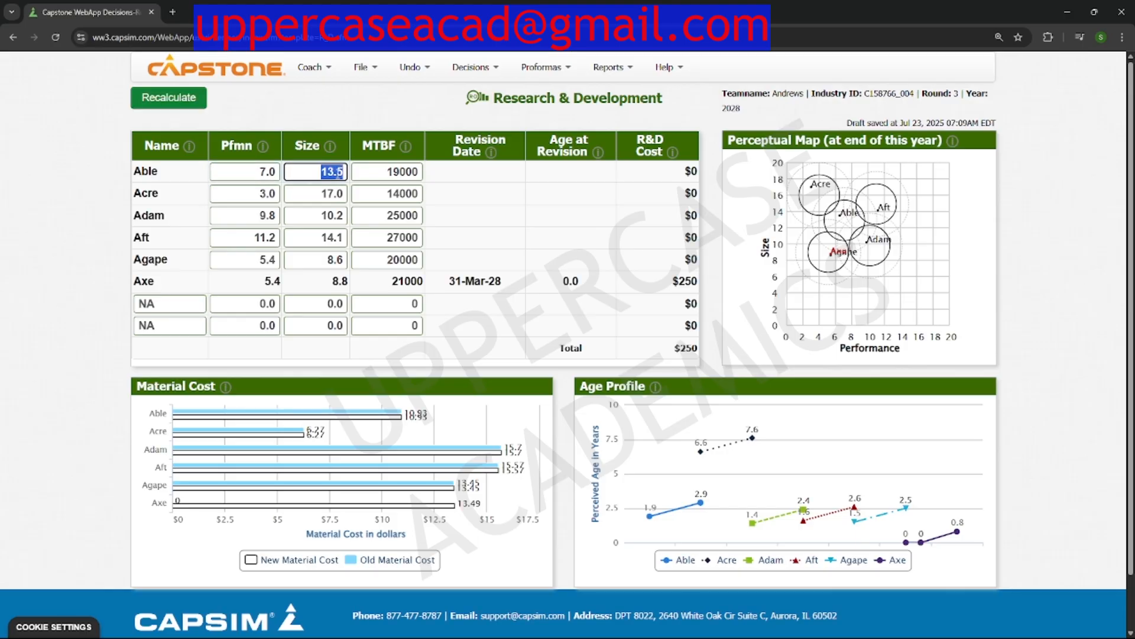
type("13.0")
left_click(174, 105)
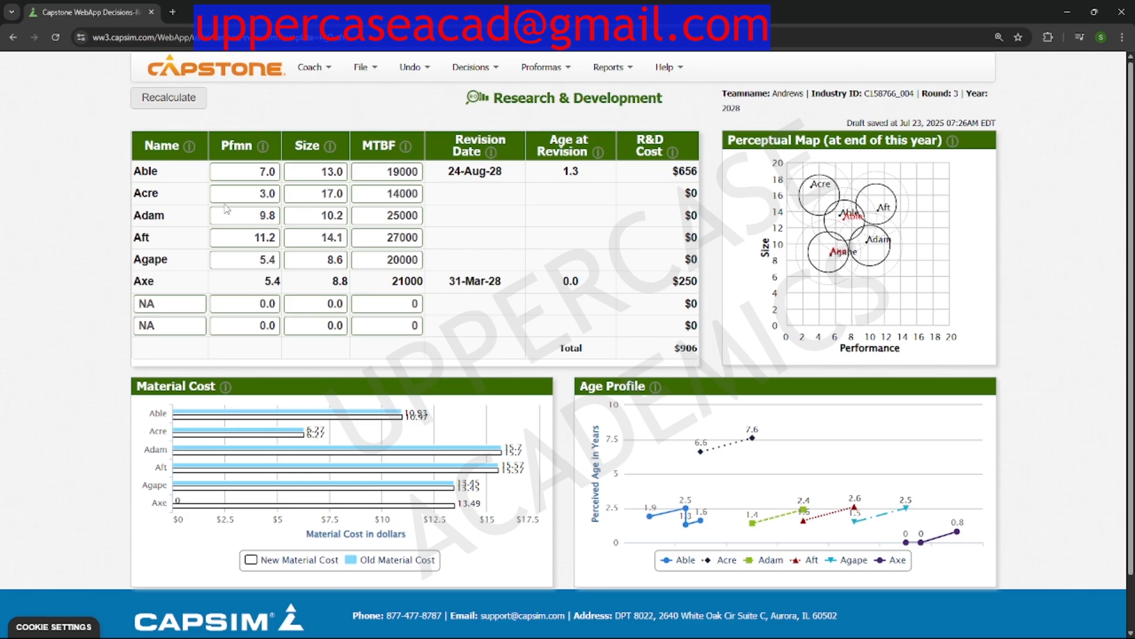
Step: Open the Low End segment report and check the segment's ideal position and Acre's age
left_click(624, 71)
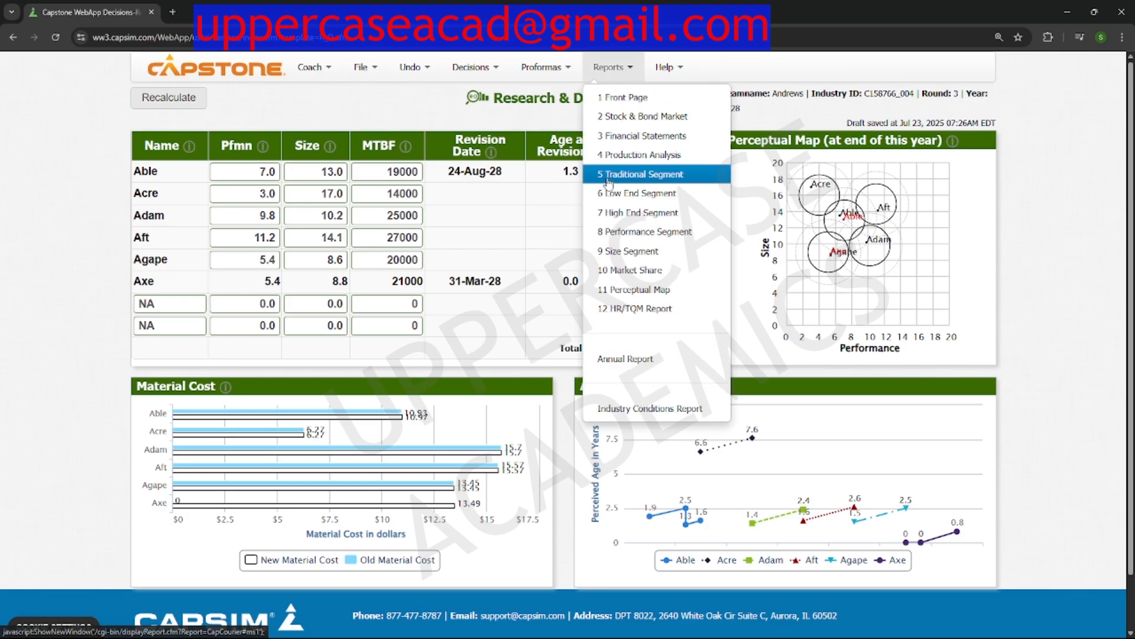
left_click(623, 195)
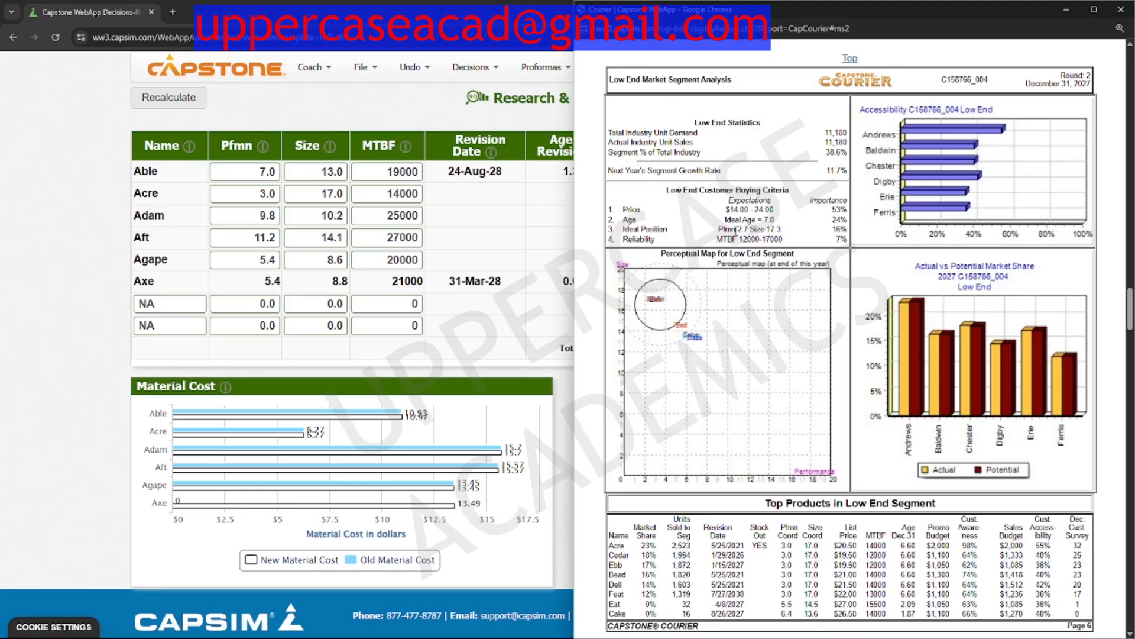
left_click_drag(774, 220, 725, 220)
left_click_drag(918, 551, 902, 551)
Step: Switch to the Google Sheets spreadsheet with the planned decisions and move its window clear of the R&D product values
mouse_move(712, 635)
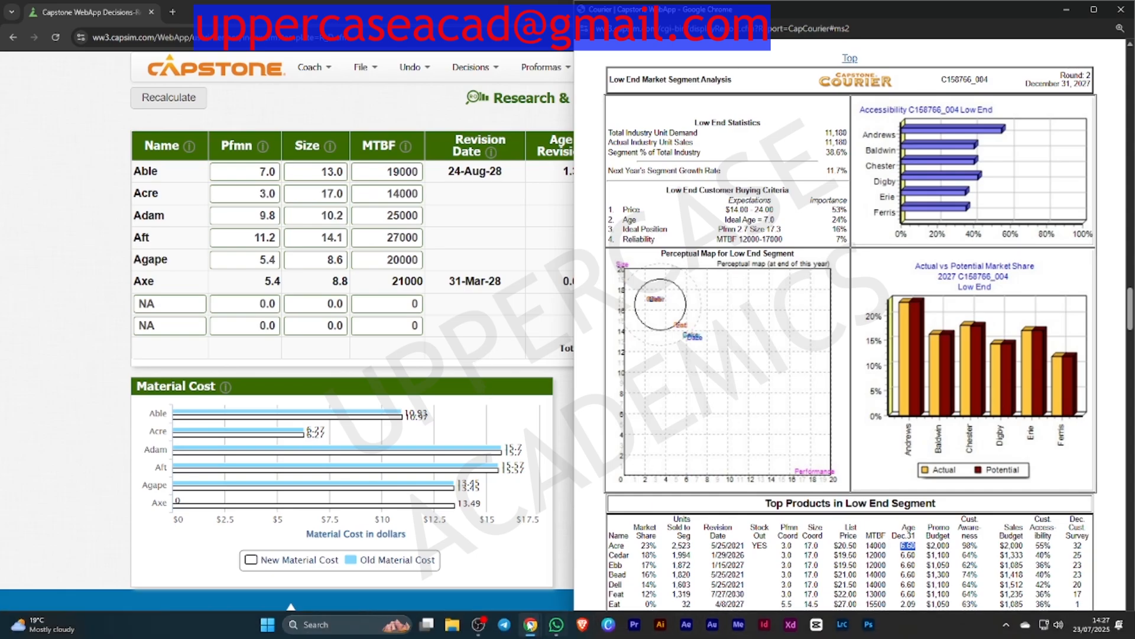
mouse_move(530, 624)
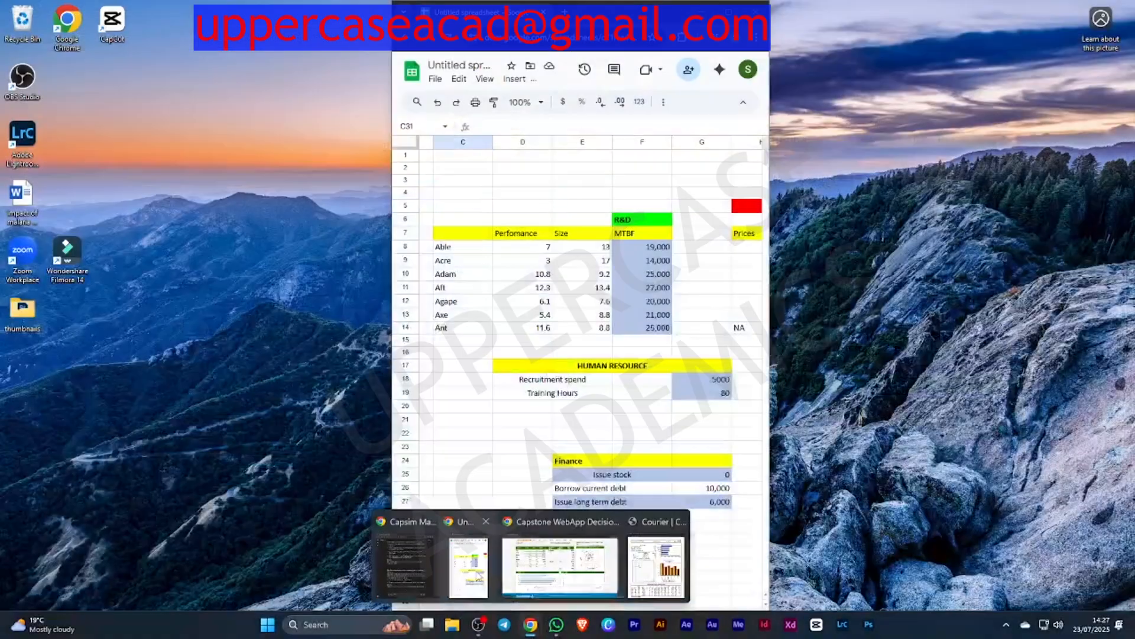
left_click(568, 523)
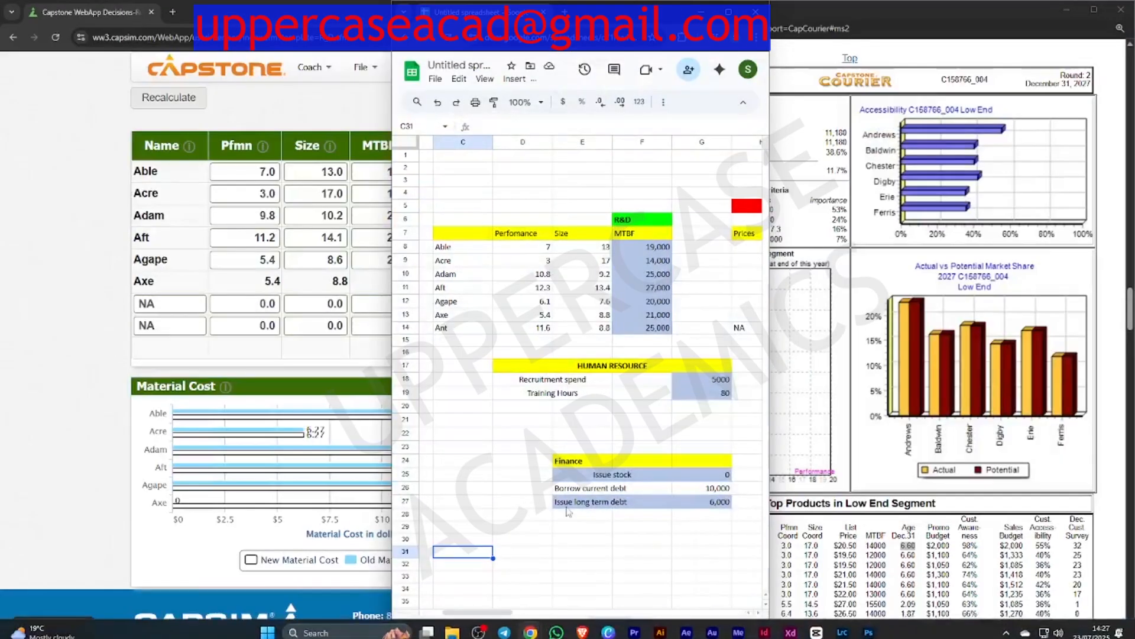
left_click_drag(674, 12, 938, 30)
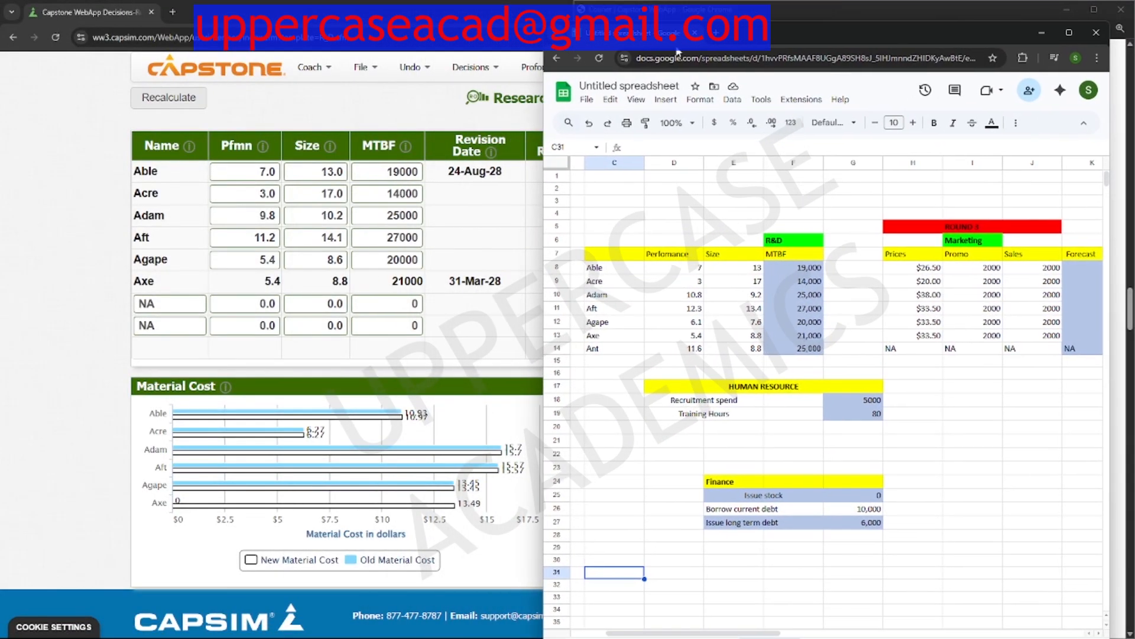
left_click_drag(777, 35, 759, 34)
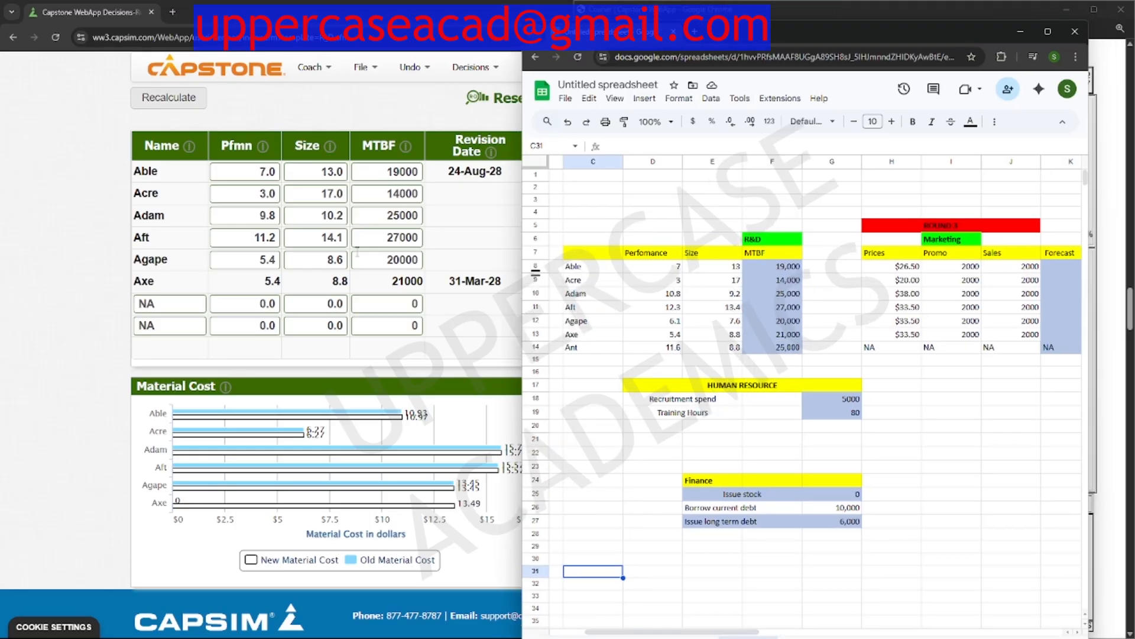
Step: Set Adam's performance to 10.8 and size to 9.2 in the R&D decisions
left_click(265, 215)
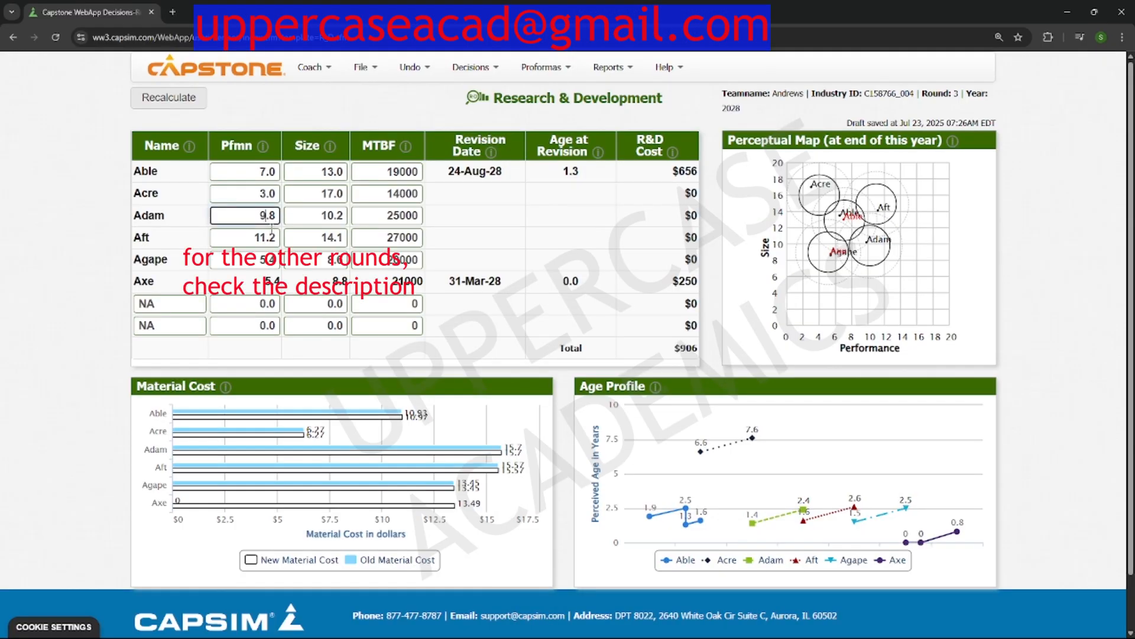
key("BackSpace")
type("10")
left_click(335, 213)
key("BackSpace")
key("BackSpace")
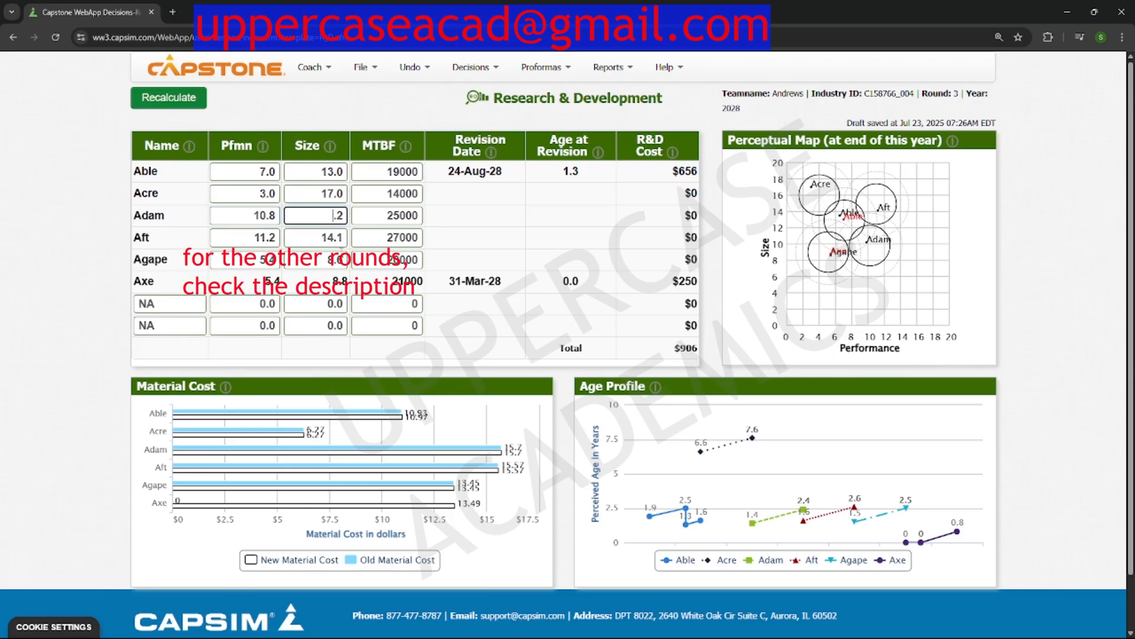
type("9")
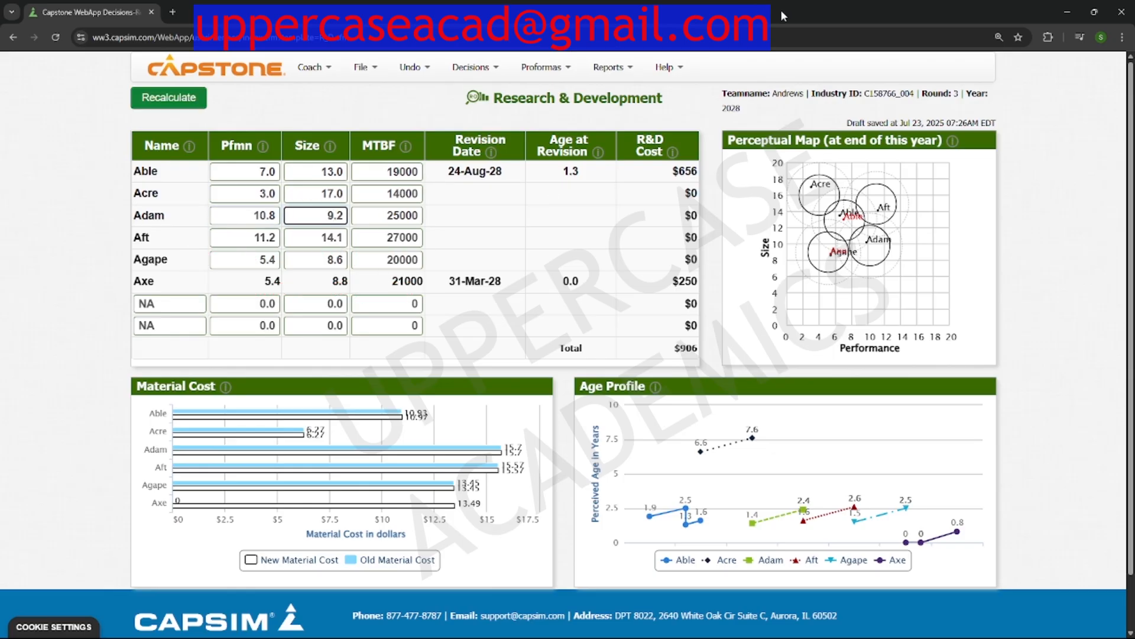
Step: Arrange the R&D page and the decisions spreadsheet side by side, and recalculate the R&D results
key("super+Left")
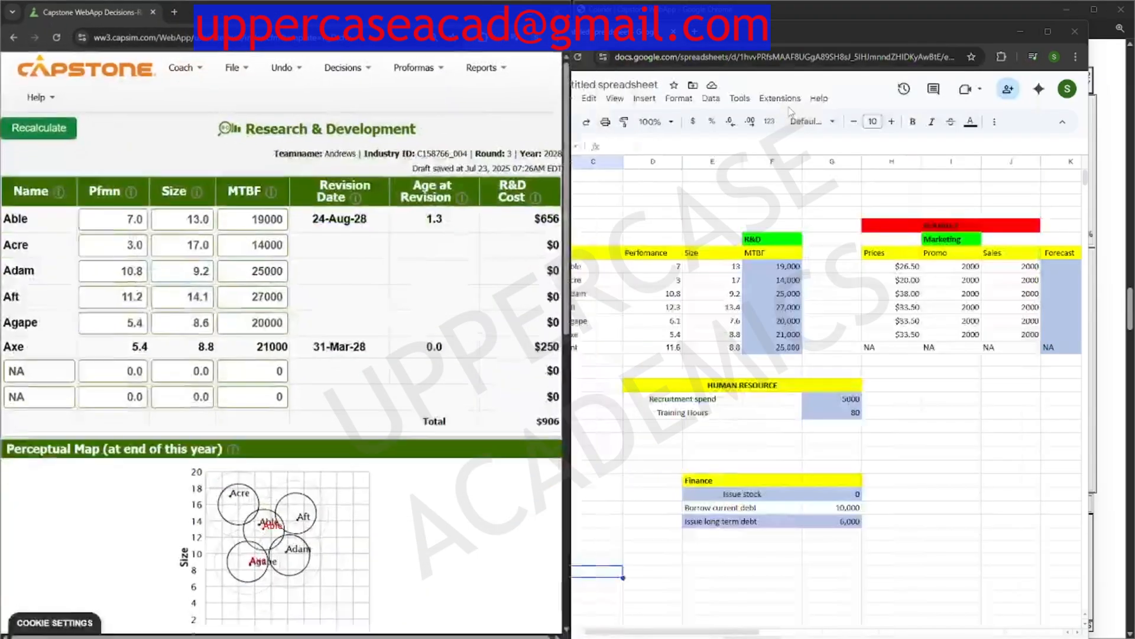
left_click(674, 222)
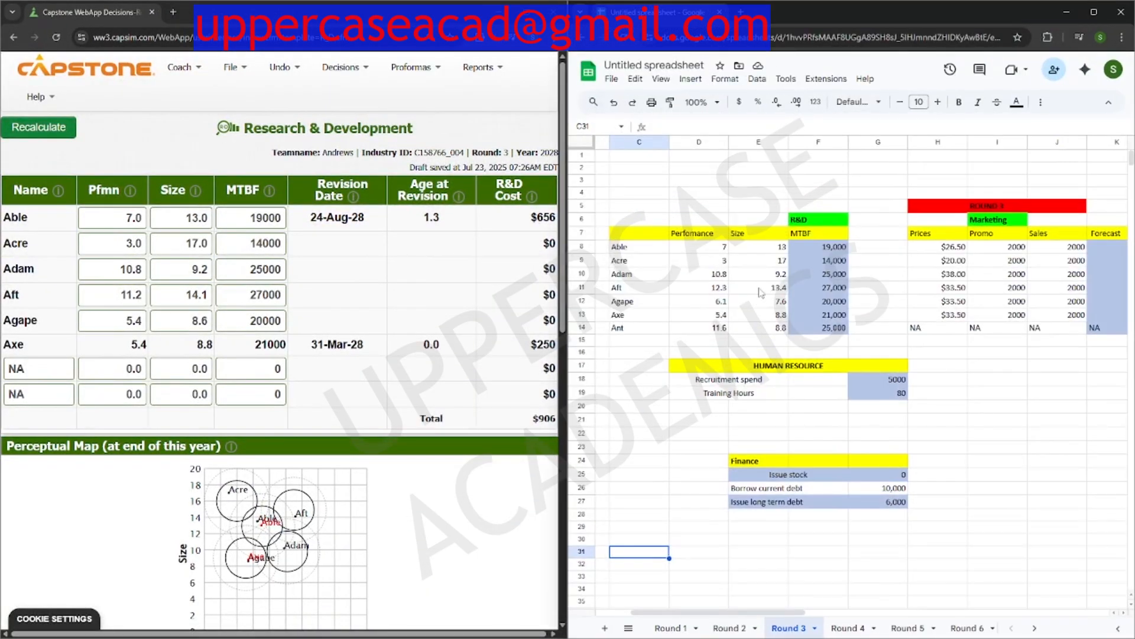
left_click(57, 130)
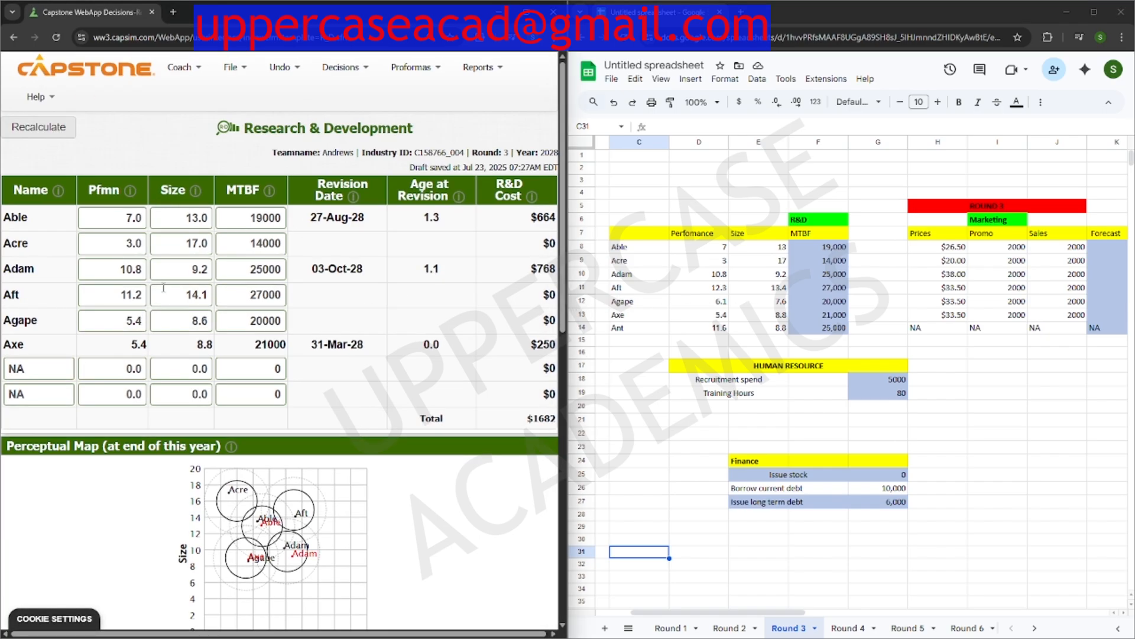
Step: Set Aft's performance to 12.3 and size to 13.4 in the R&D decisions, and recalculate the results
left_click(131, 296)
double_click(131, 294)
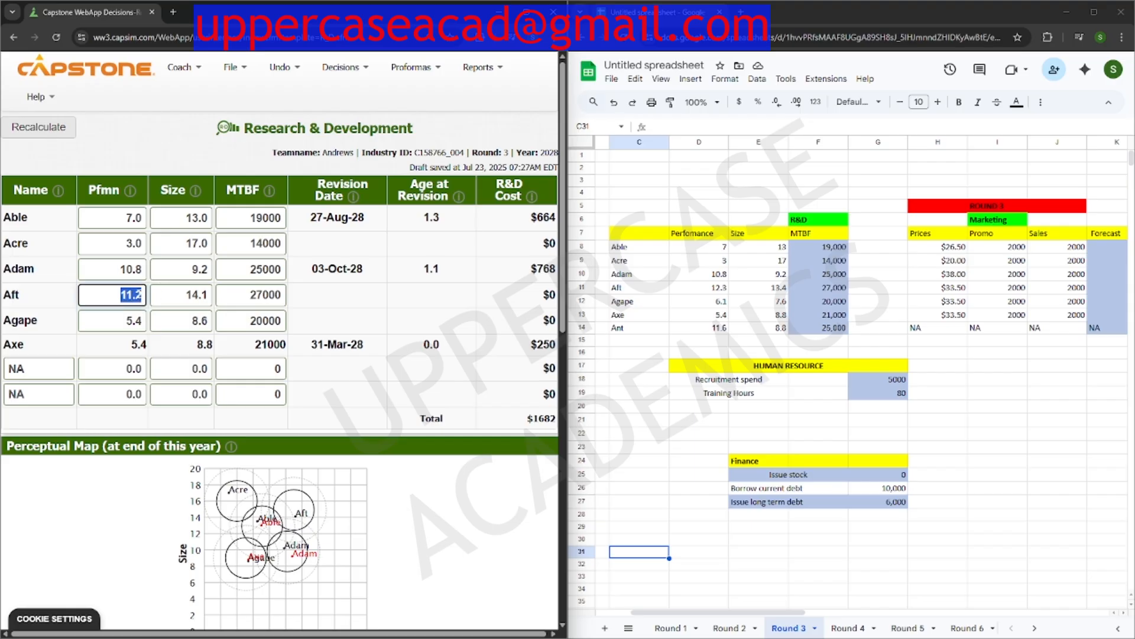
type("12.3")
double_click(196, 294)
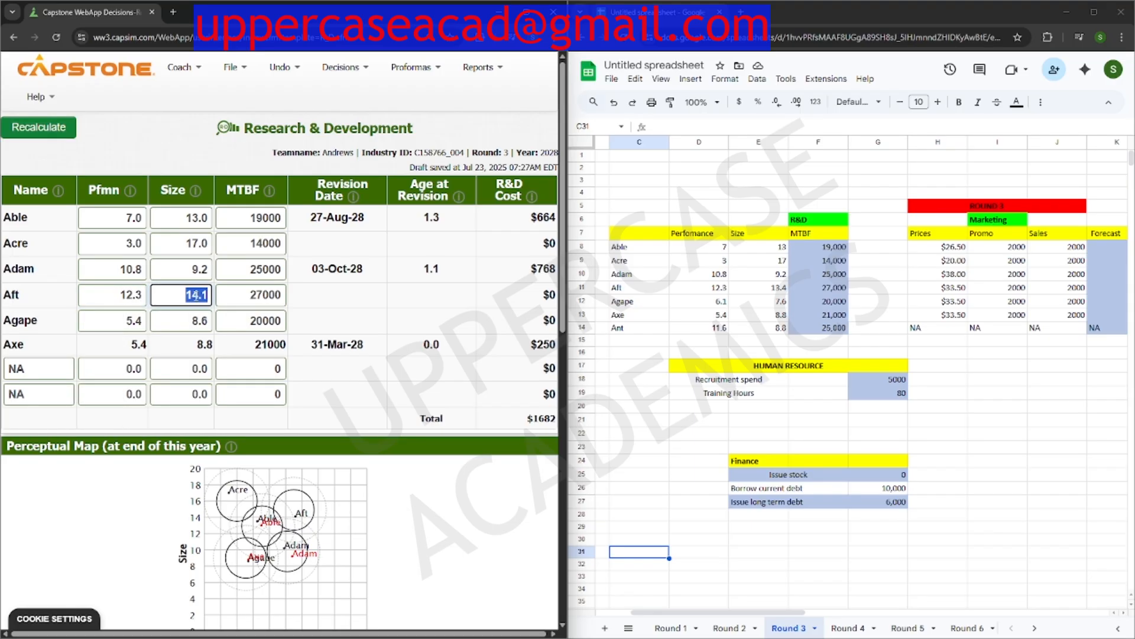
type("13.4")
left_click(54, 132)
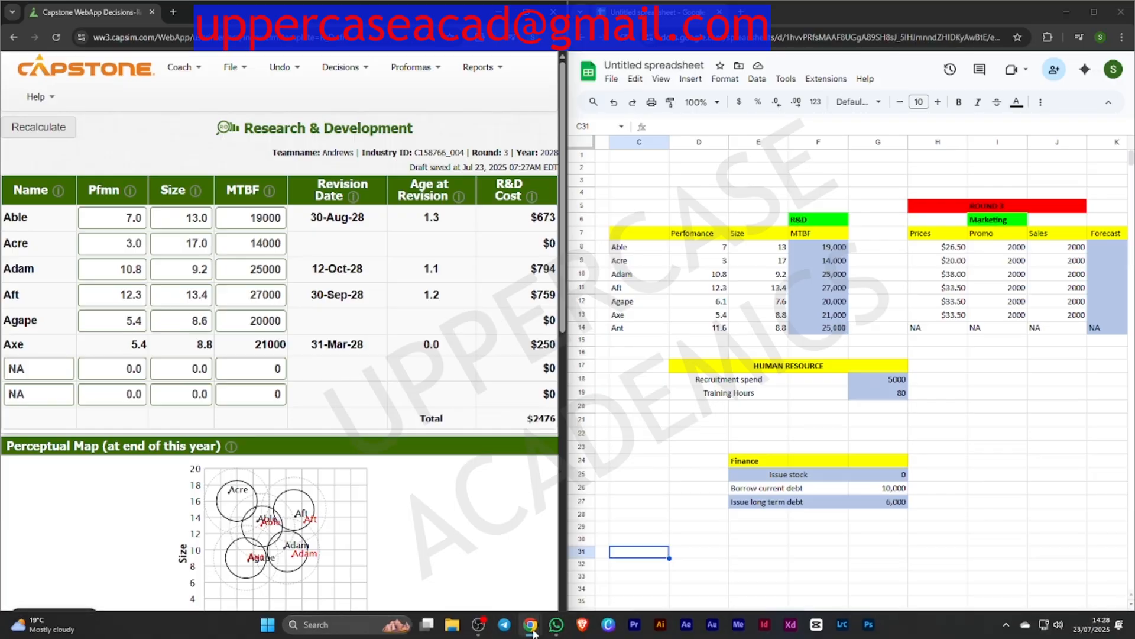
Step: Switch to the Courier report and check the ideal age in the Size segment's customer buying criteria
mouse_move(532, 626)
left_click(686, 567)
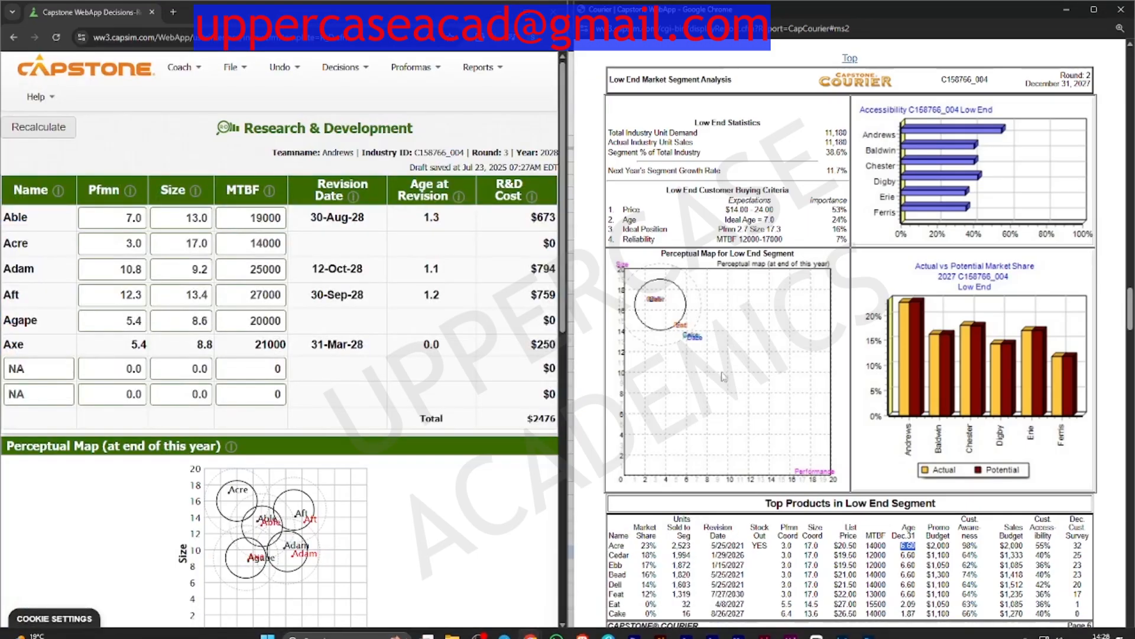
scroll(762, 284, "down", 6)
scroll(766, 290, "down", 2)
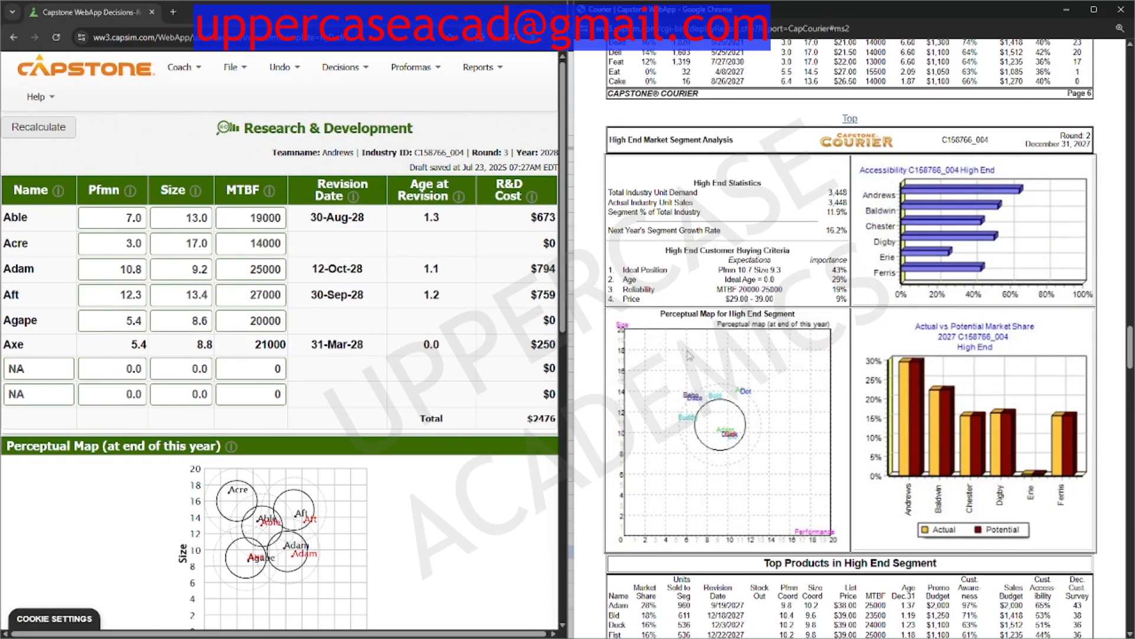
scroll(701, 361, "down", 7)
scroll(701, 361, "down", 10)
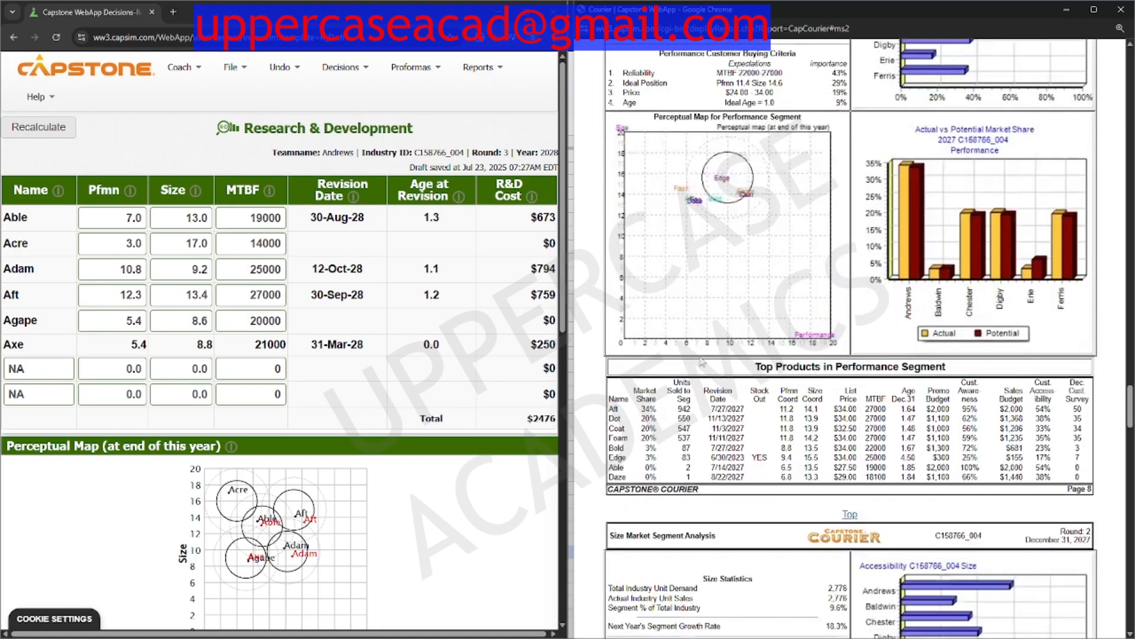
scroll(701, 361, "down", 5)
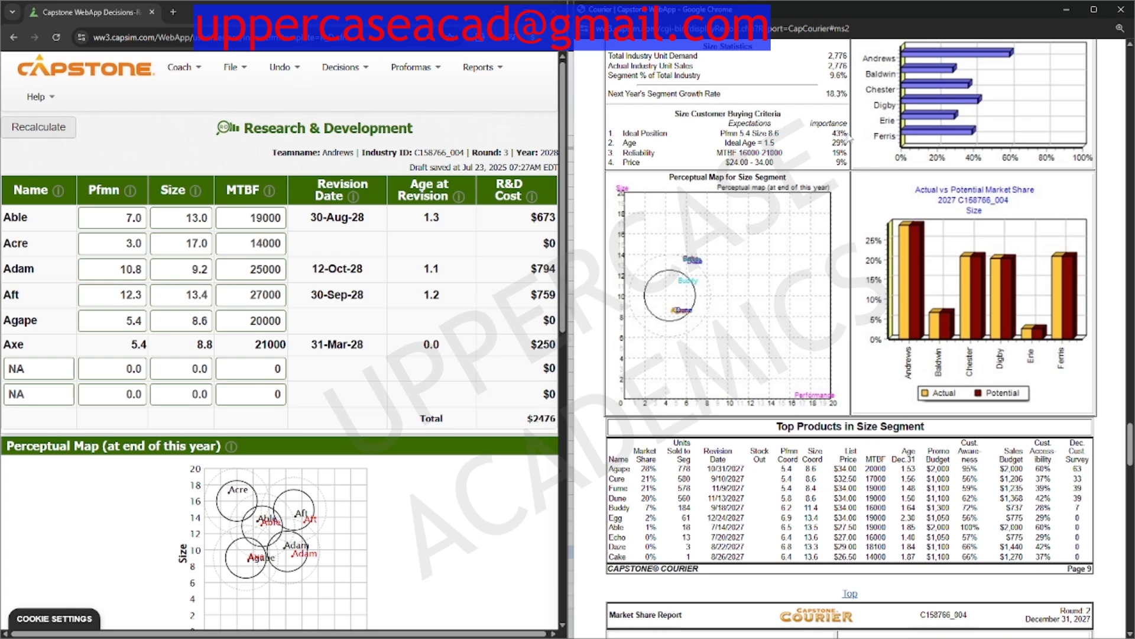
left_click_drag(726, 142, 774, 143)
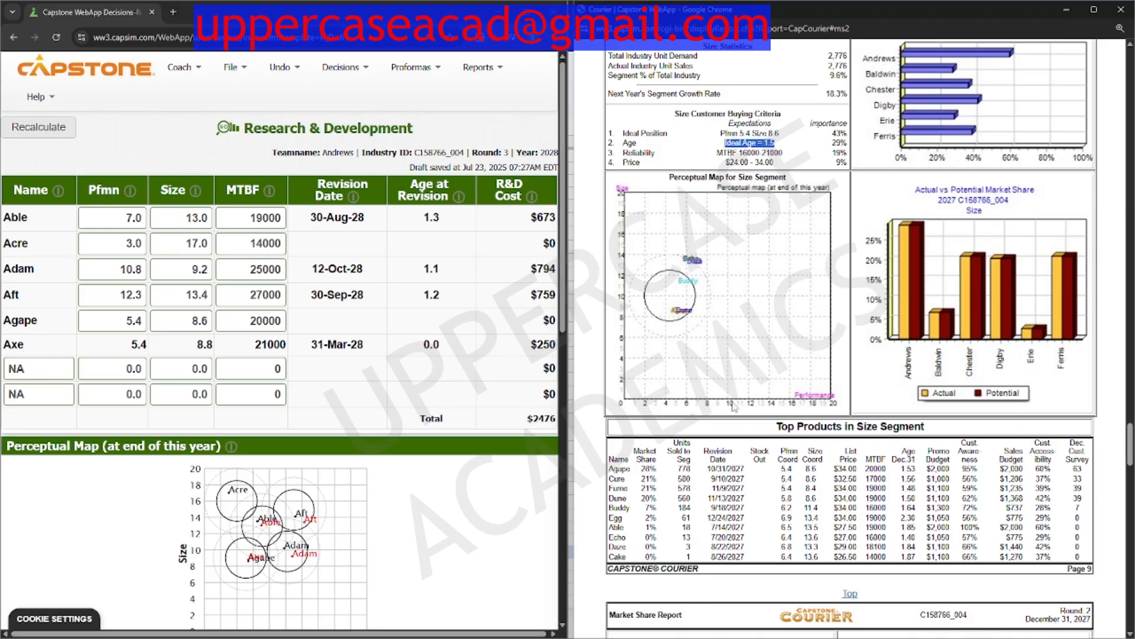
Step: Bring back the decisions spreadsheet, set Agape's performance to 6.1 and size to 7.6, and recalculate the R&D results
mouse_move(678, 634)
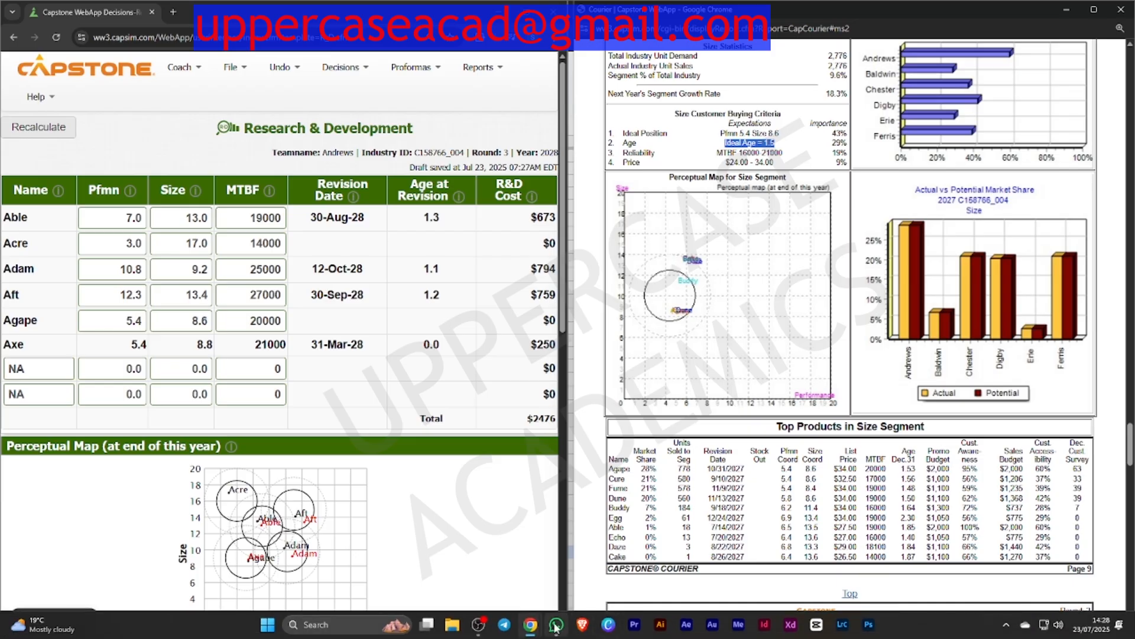
mouse_move(534, 630)
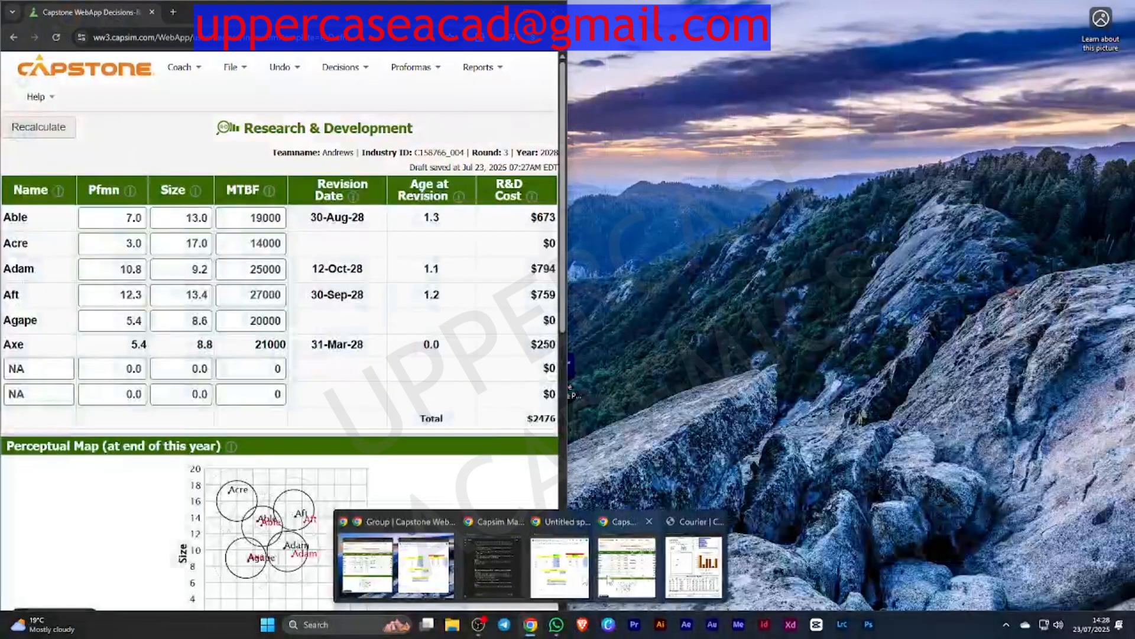
left_click(578, 580)
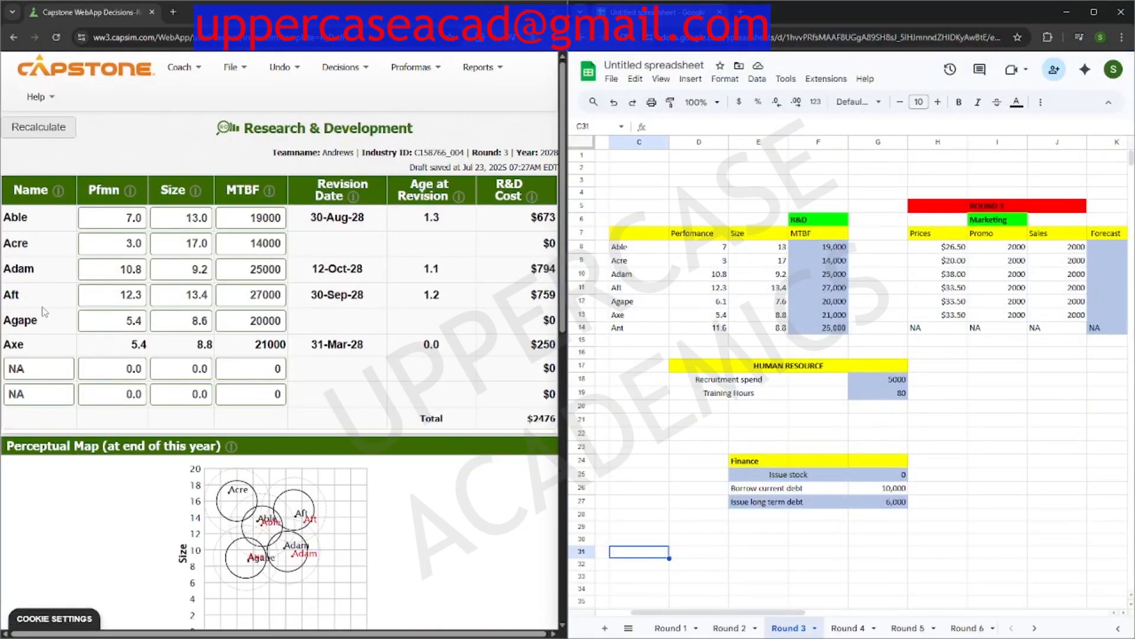
double_click(143, 320)
type("6.1")
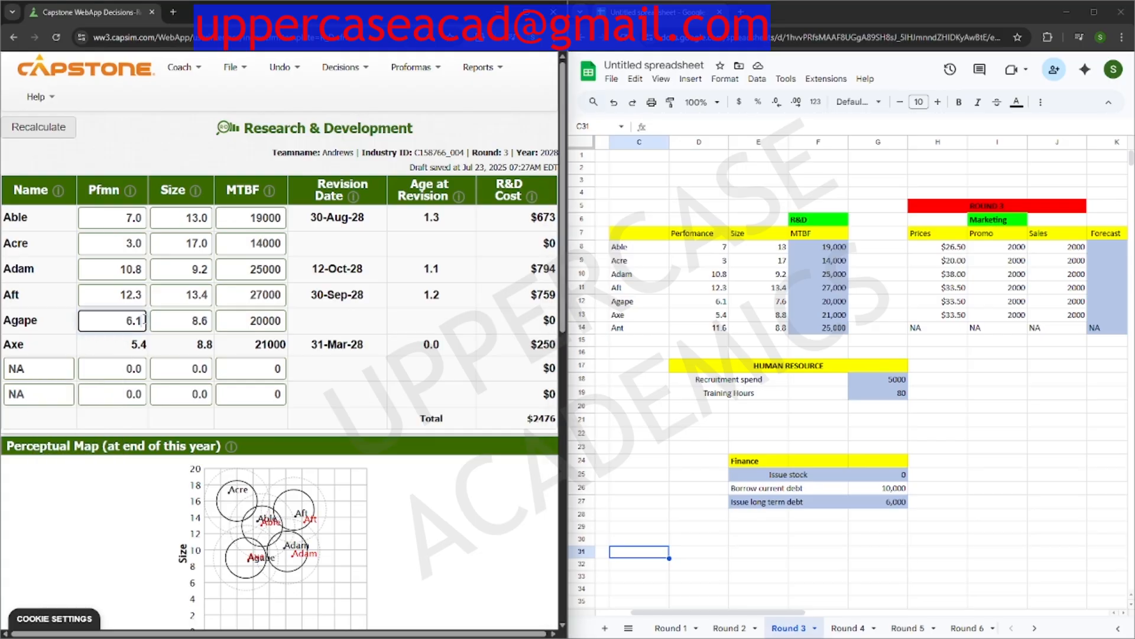
left_click(198, 322)
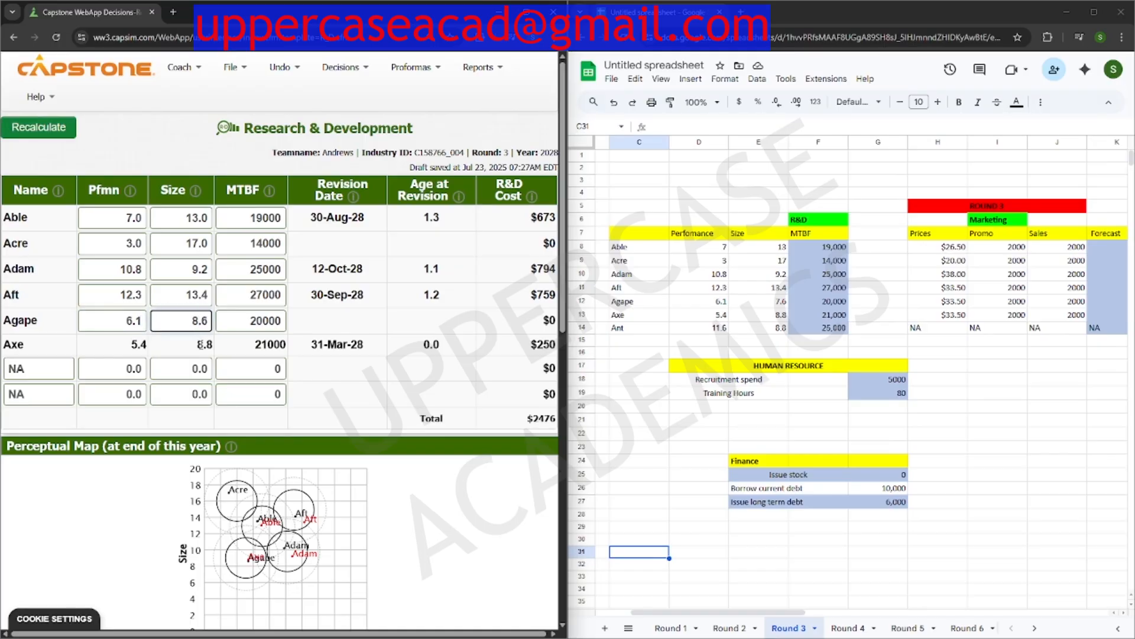
key("BackSpace")
type("7")
left_click(58, 134)
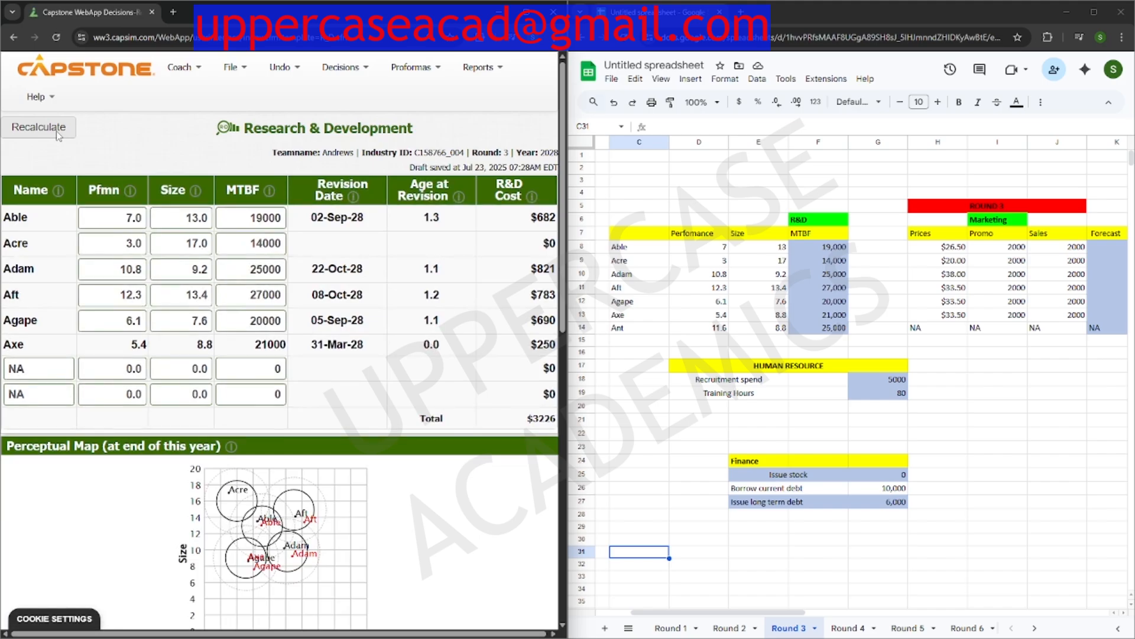
Step: Name the new product in the first empty R&D row Ant
left_click(32, 368)
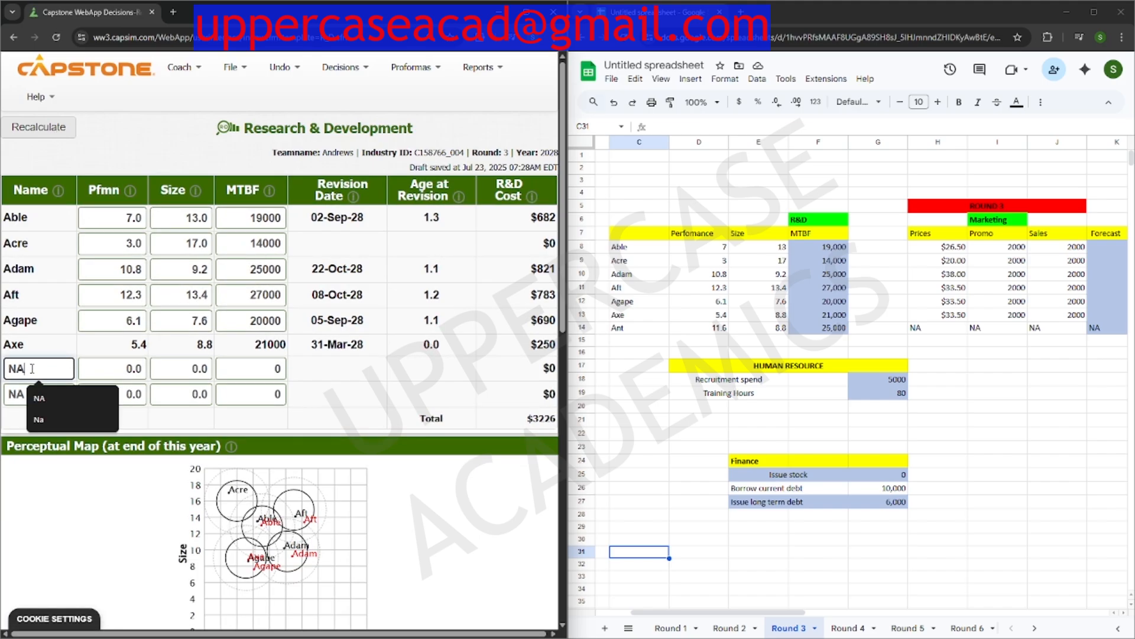
key("BackSpace")
key("BackSpace")
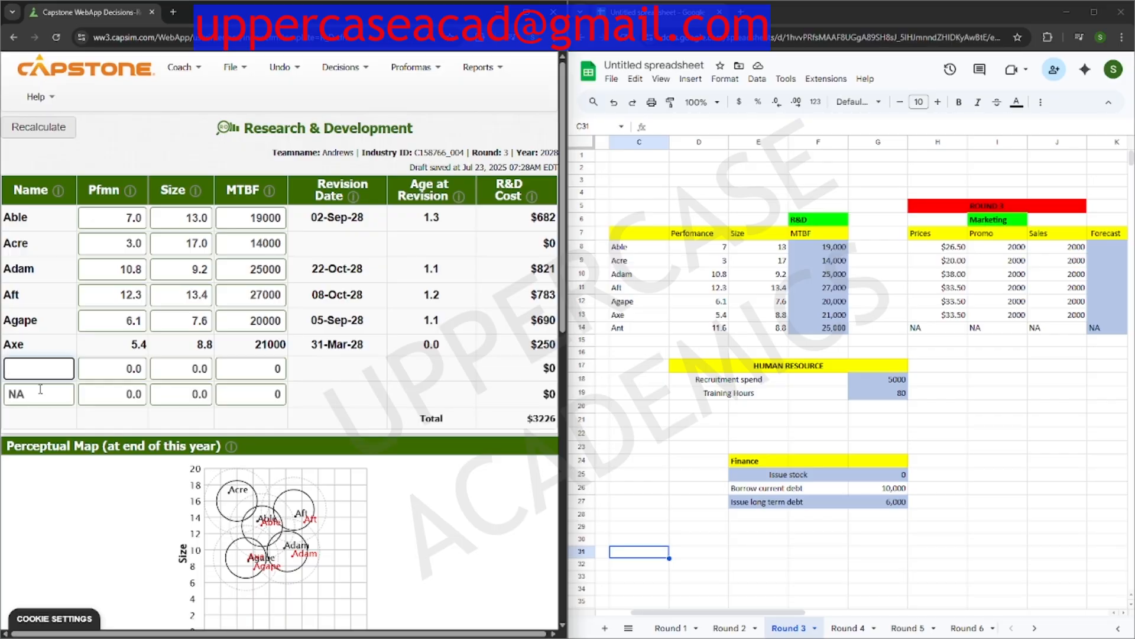
type("Ant")
Step: Switch to the Courier report and check the High End segment's ideal position in its customer buying criteria
mouse_move(528, 634)
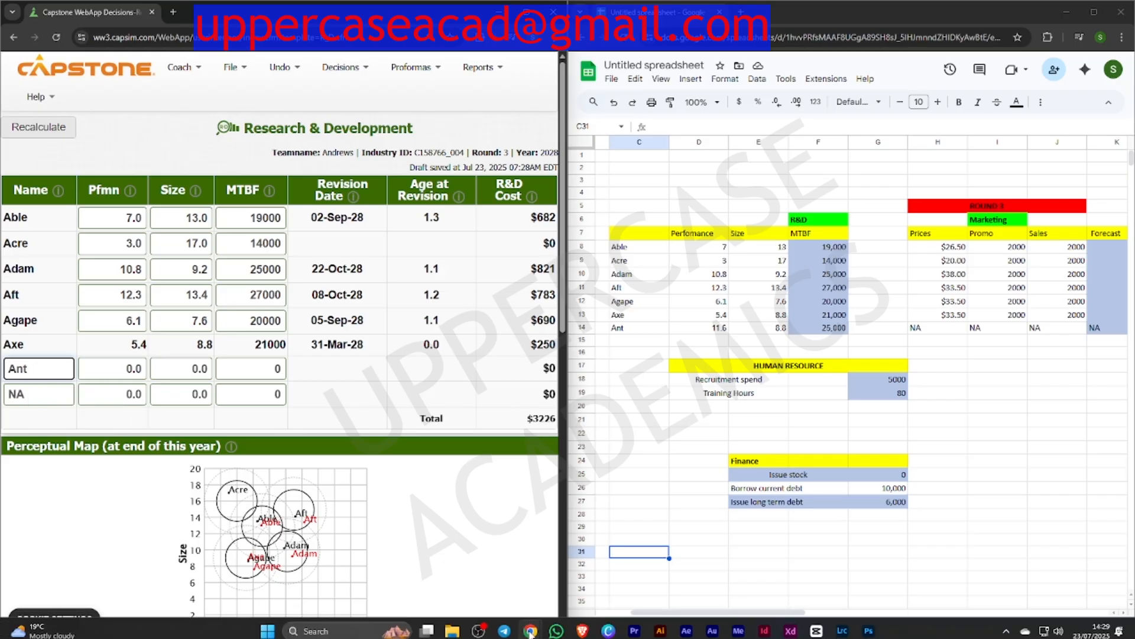
mouse_move(575, 573)
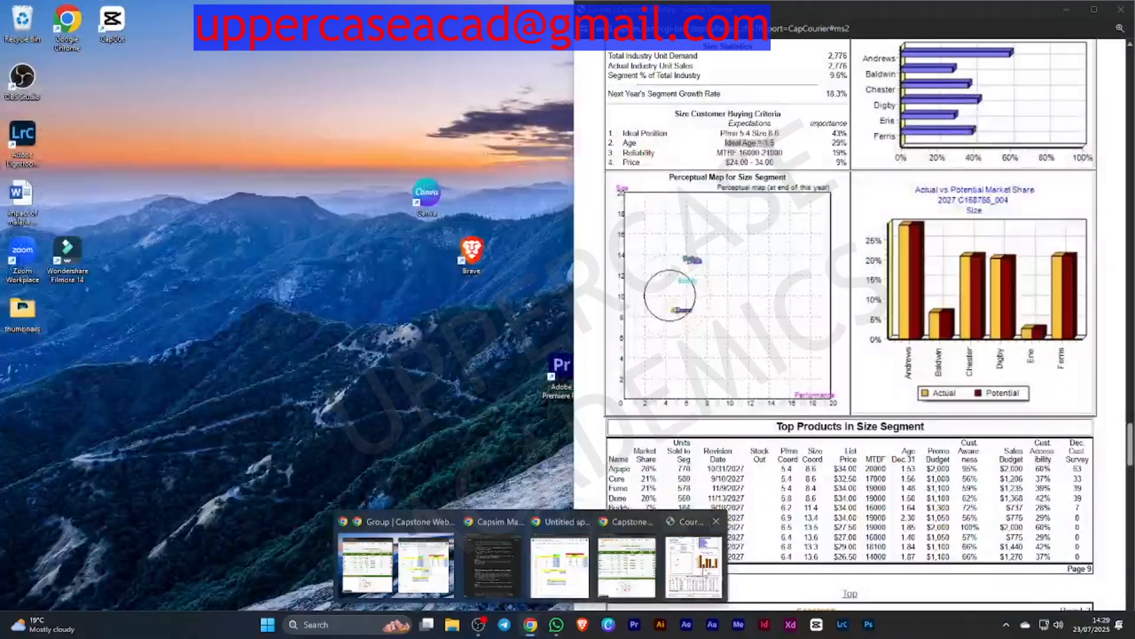
left_click(694, 565)
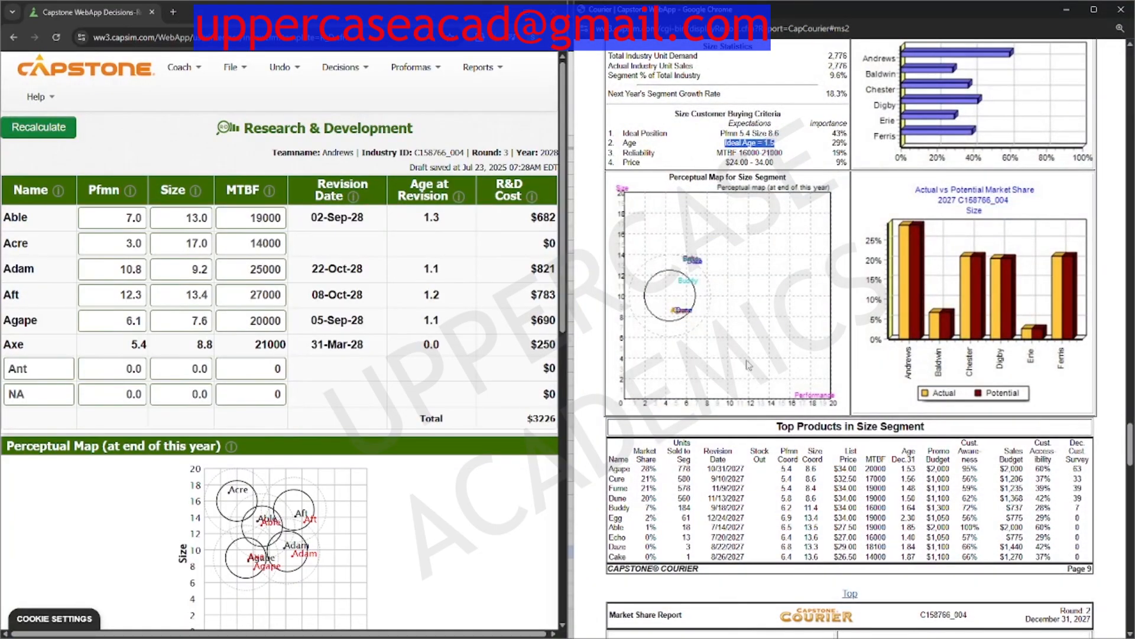
scroll(757, 388, "up", 10)
scroll(745, 267, "up", 4)
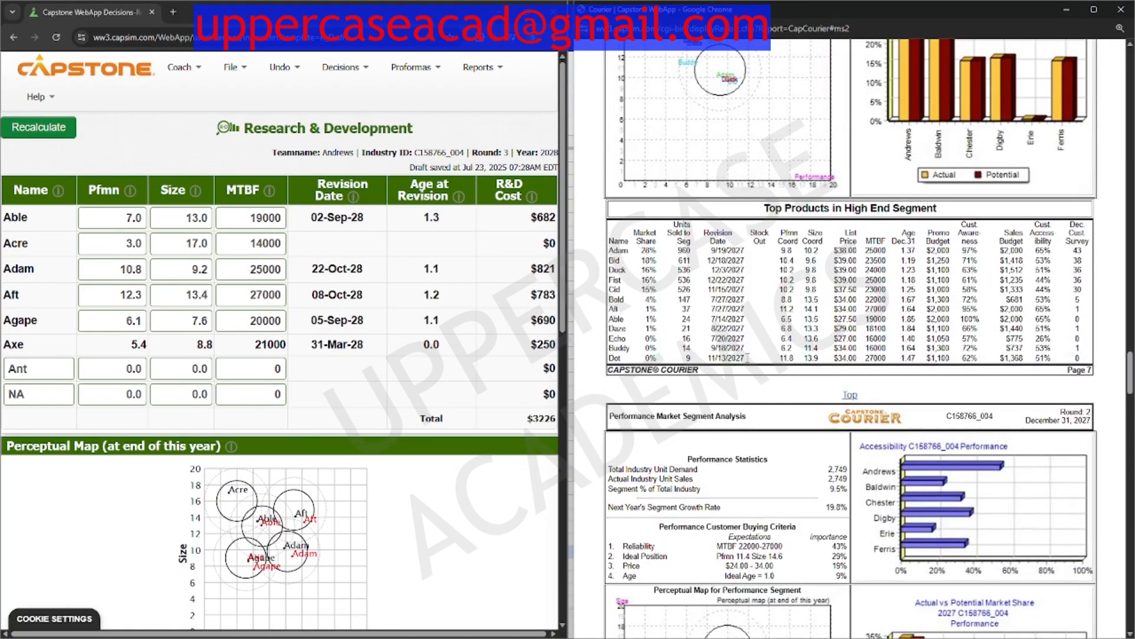
scroll(746, 267, "up", 3)
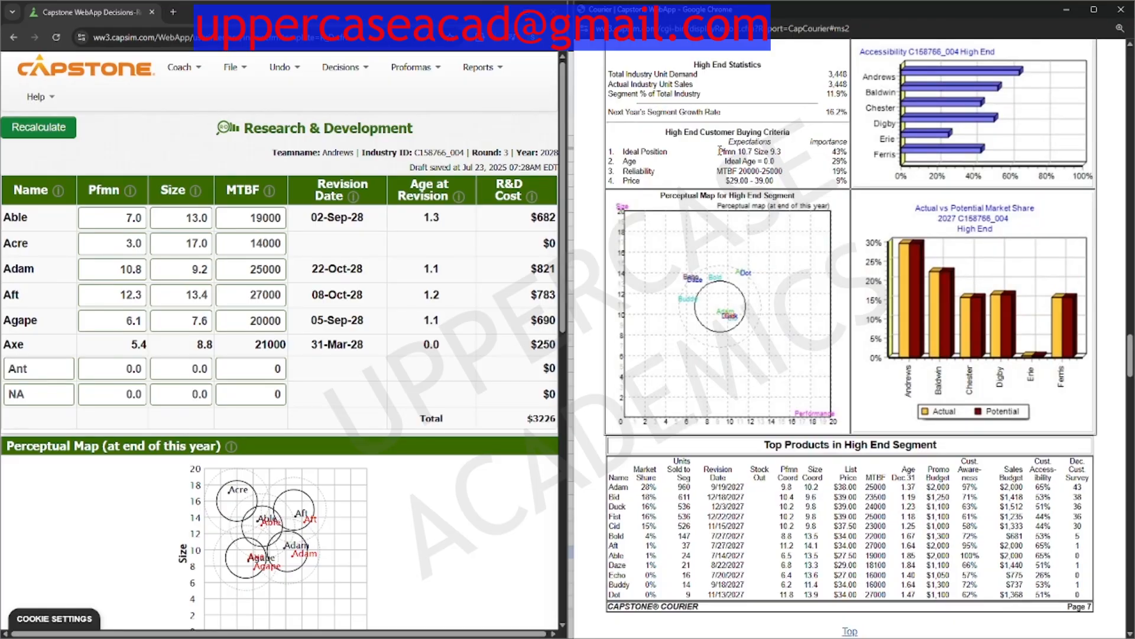
left_click_drag(720, 151, 786, 156)
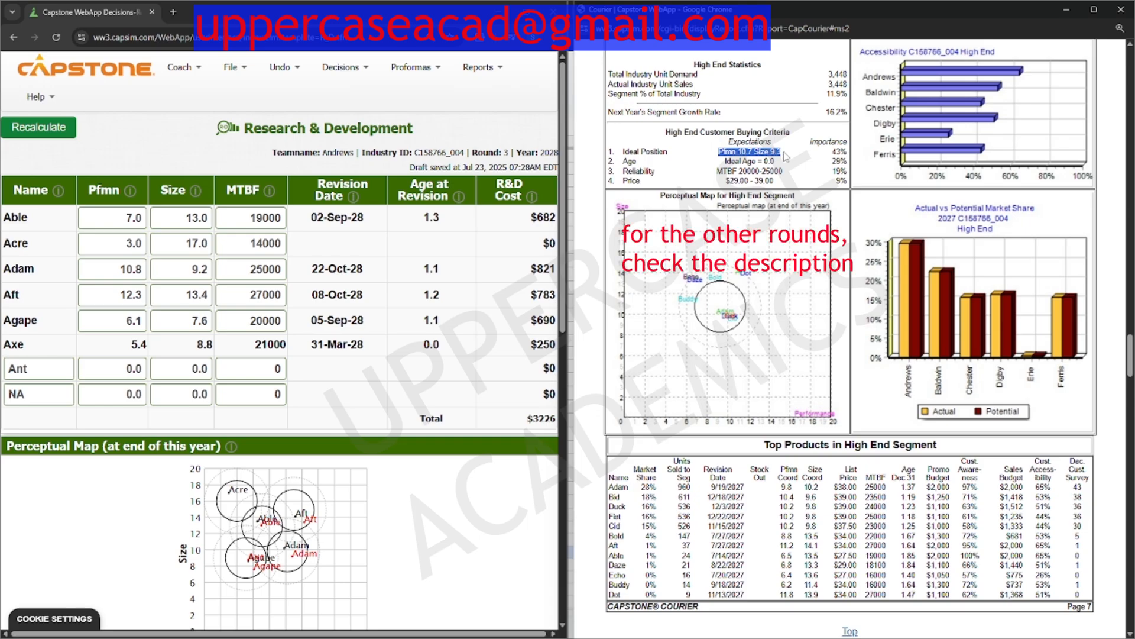
left_click(779, 155)
left_click_drag(718, 152, 784, 154)
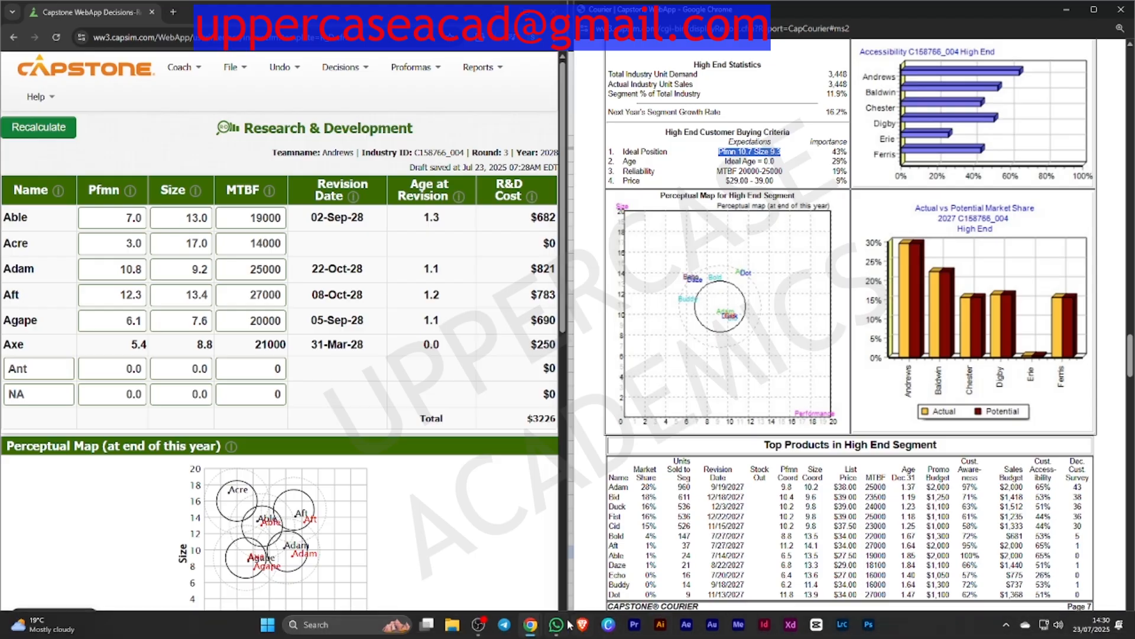
Step: Return to the decisions spreadsheet, set Ant's performance to 11.6, size to 8.8 and MTBF to 25000, and recalculate
mouse_move(530, 625)
left_click(577, 592)
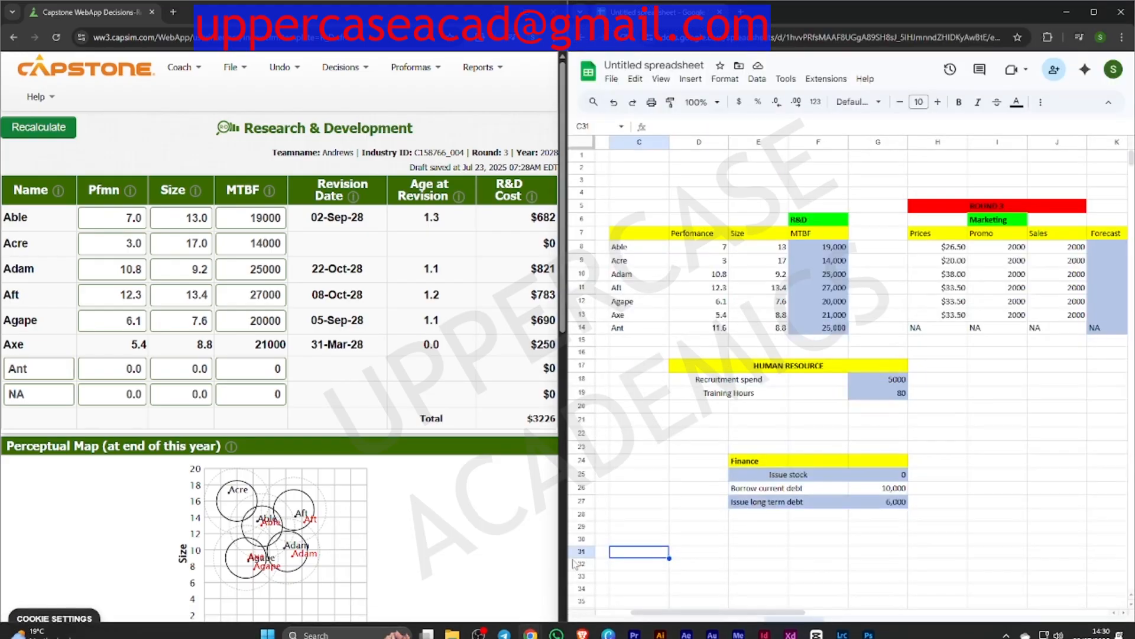
left_click(142, 368)
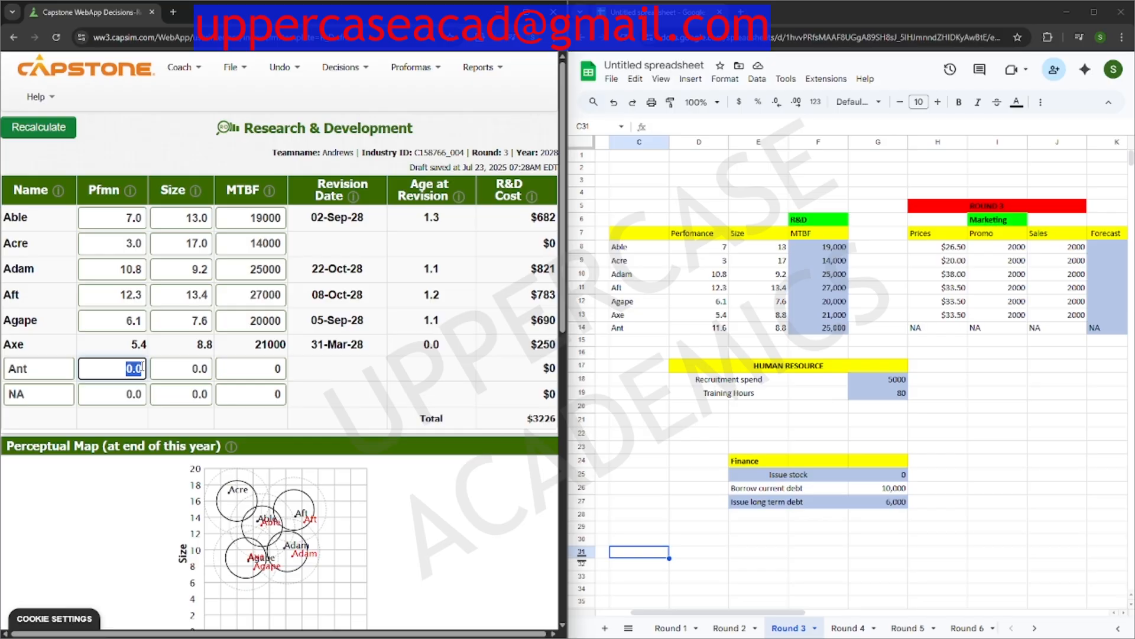
type("11.6")
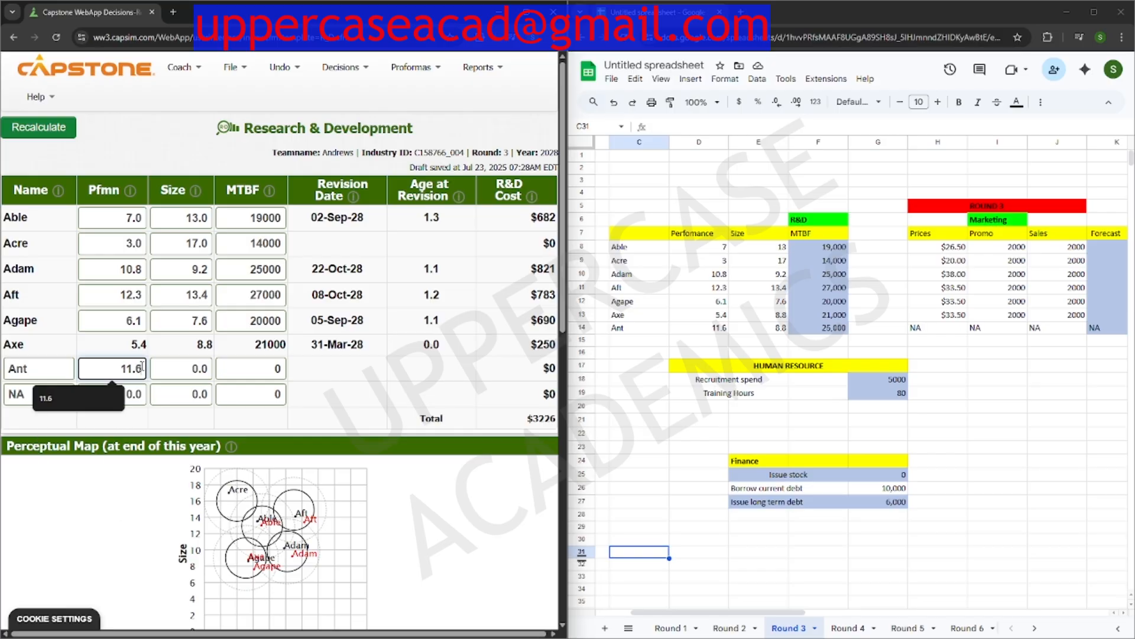
left_click(207, 371)
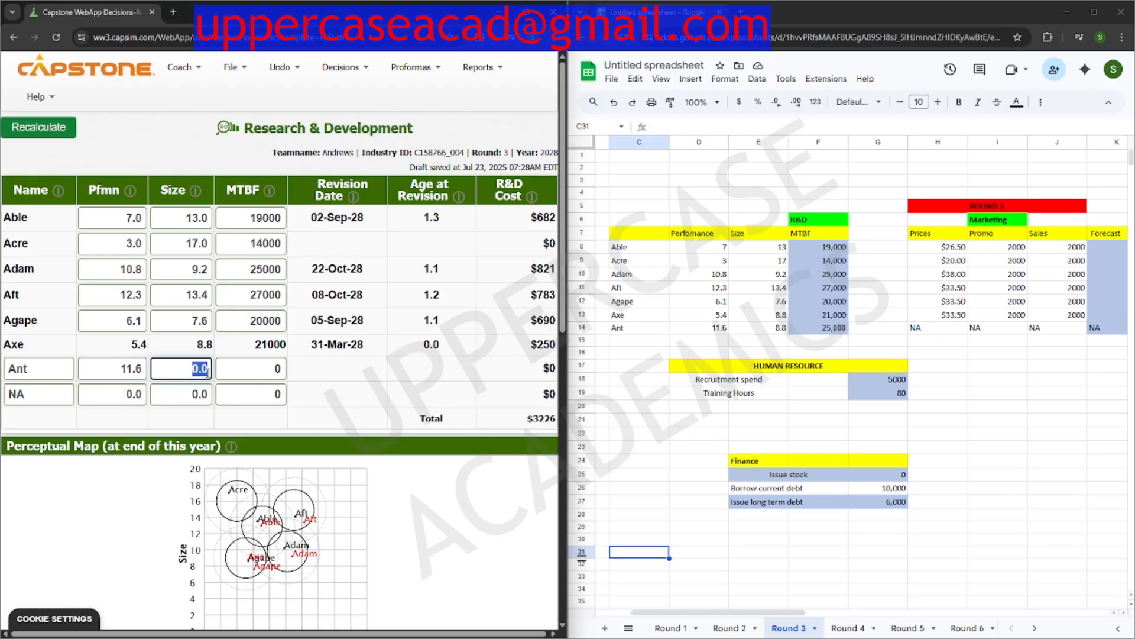
type("8.8")
left_click(242, 374)
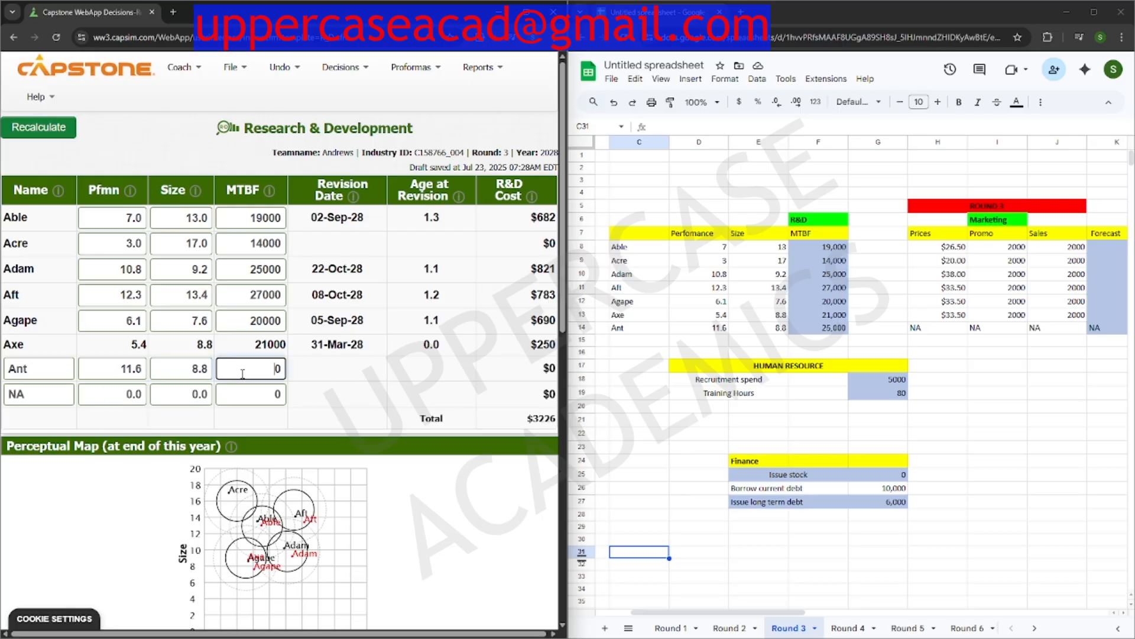
type("25000")
left_click(53, 132)
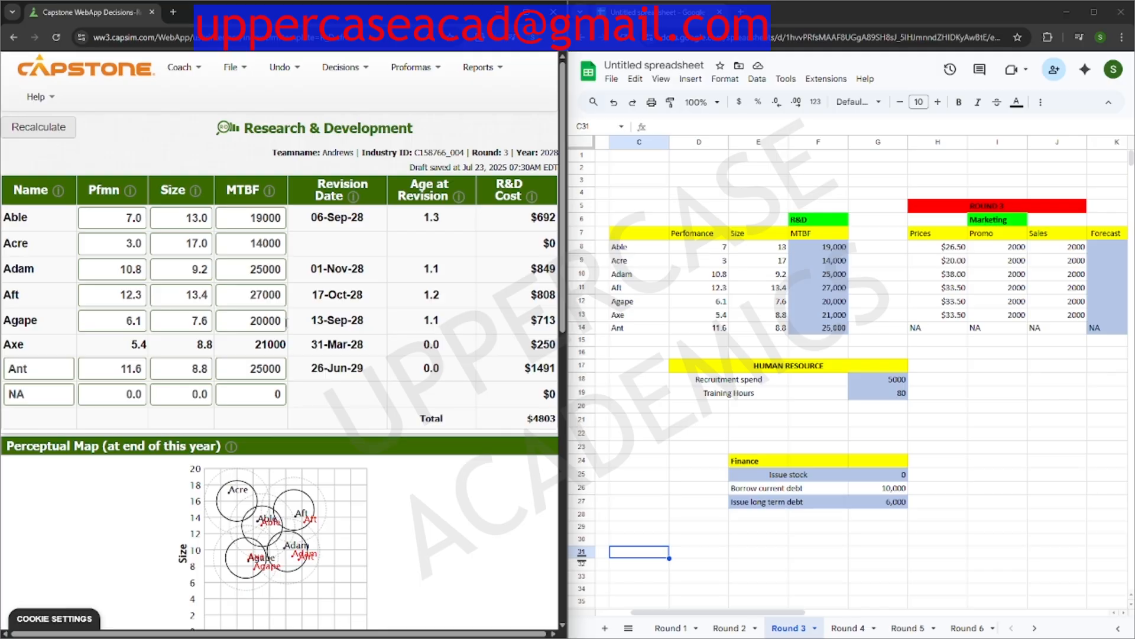
Step: Check Ant's revision date in the R&D table and save the decisions as a draft
left_click_drag(9, 369, 80, 374)
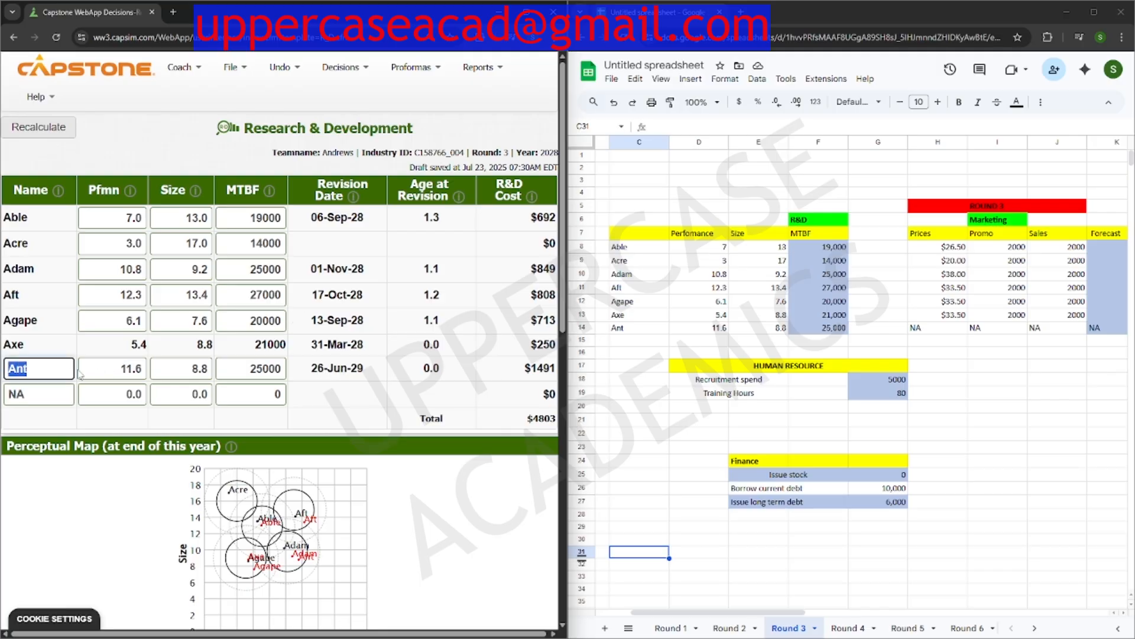
left_click(368, 374)
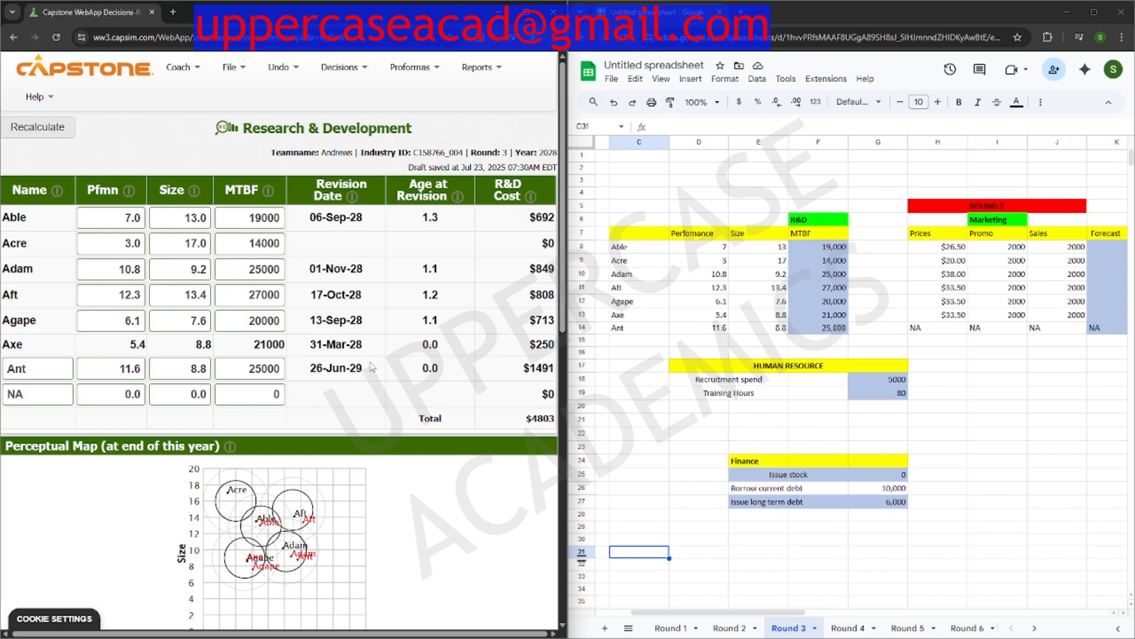
left_click_drag(373, 367, 309, 367)
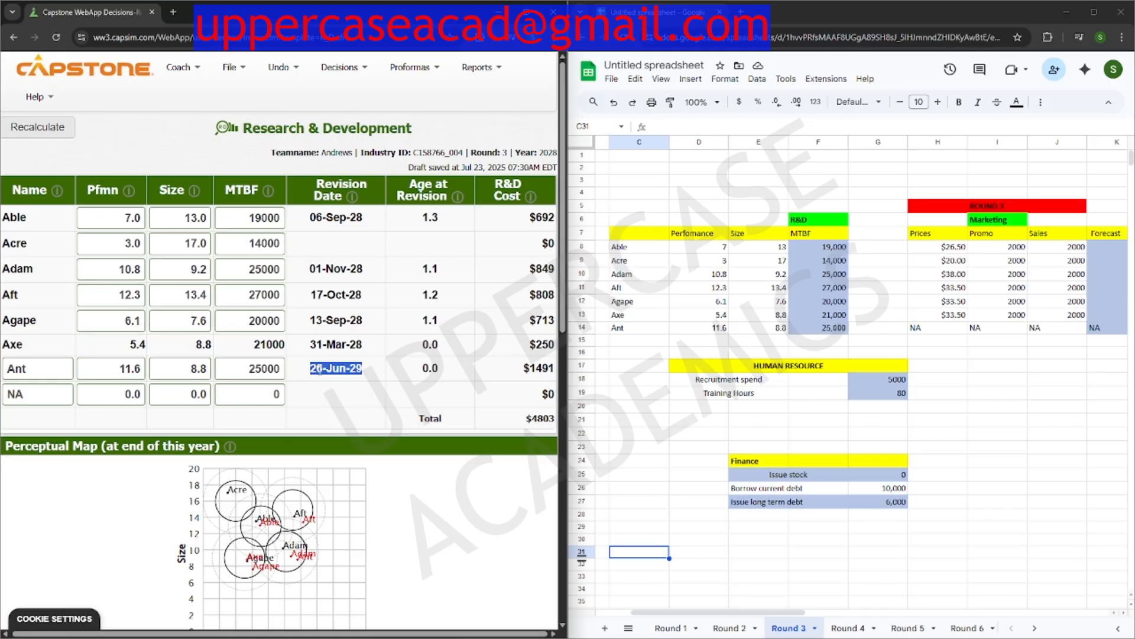
left_click(370, 374)
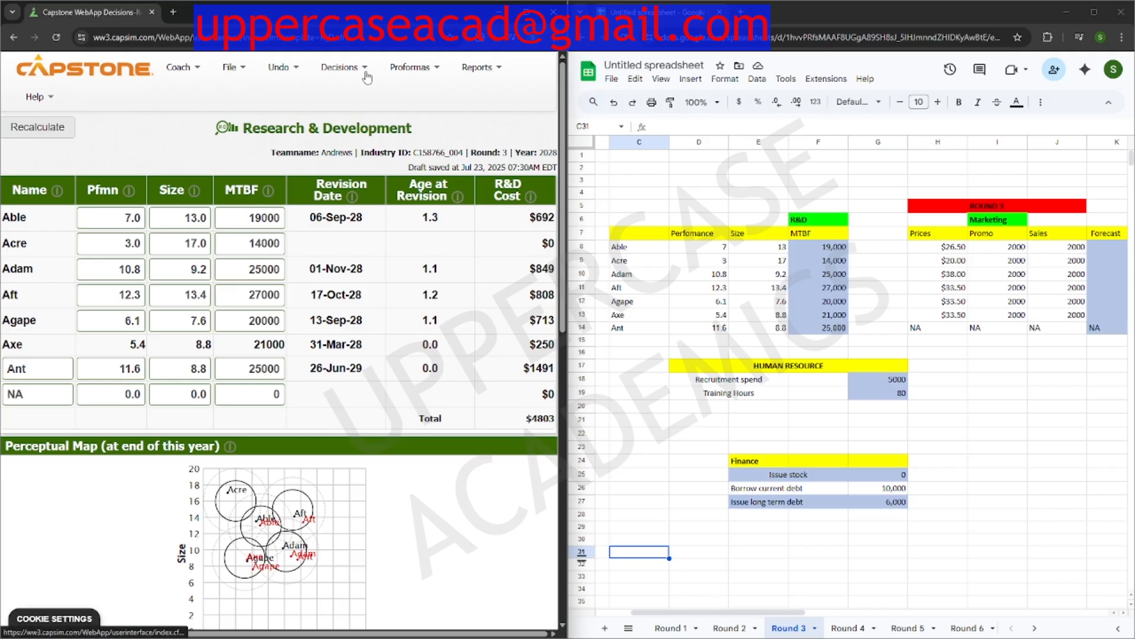
left_click(229, 68)
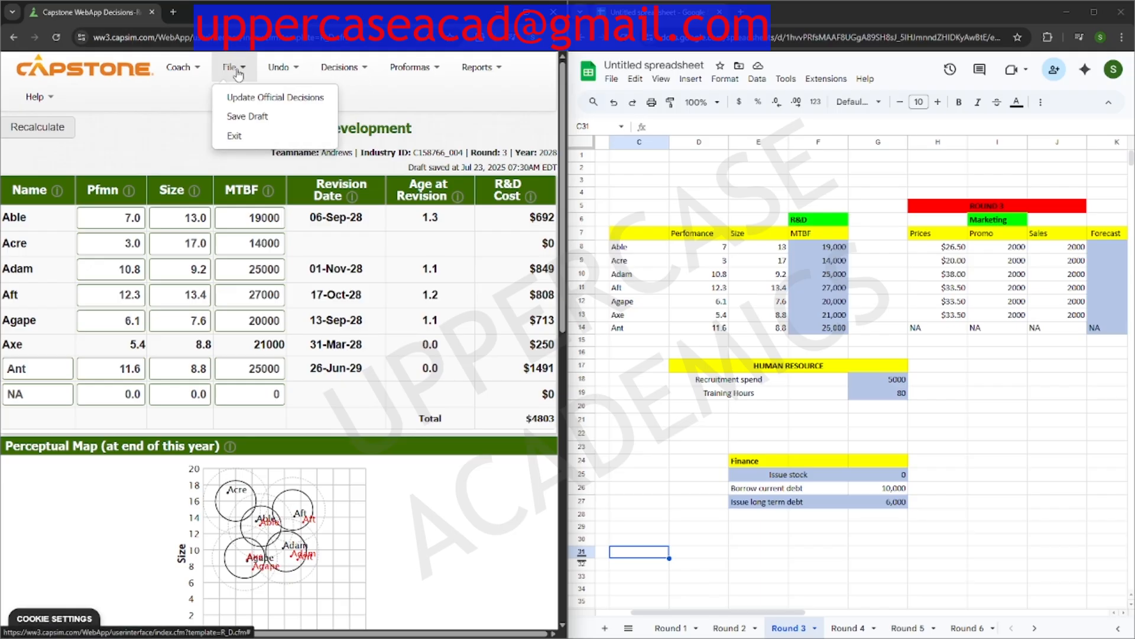
left_click(250, 114)
left_click(458, 203)
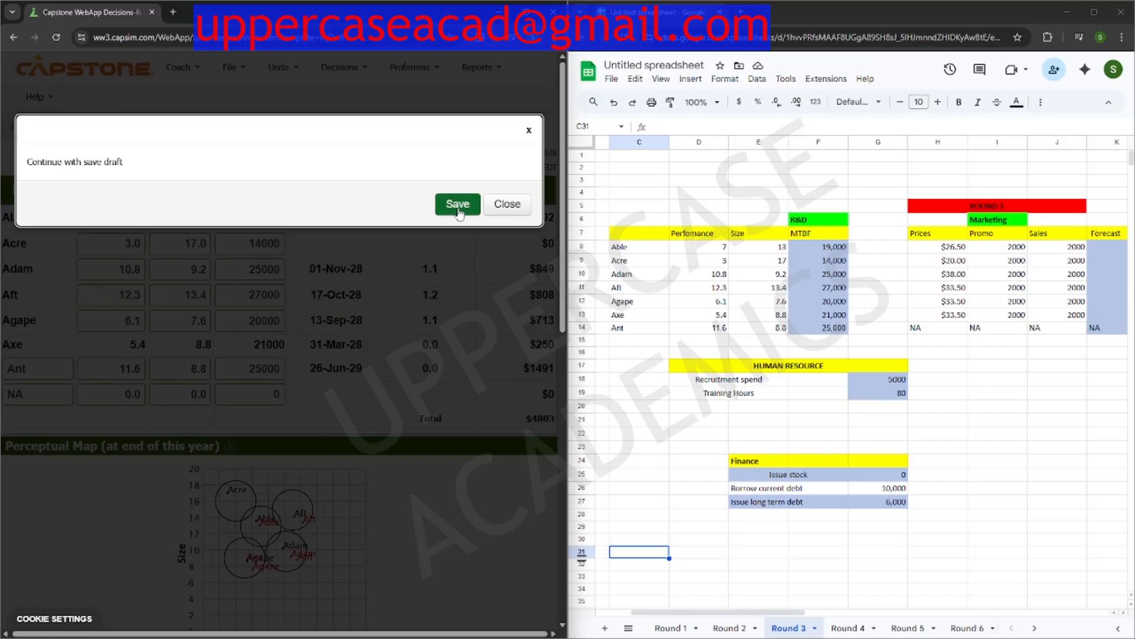
Step: Open the Marketing decisions and check the Traditional segment's expected price range in the Courier report's customer buying criteria
left_click(343, 67)
left_click(343, 119)
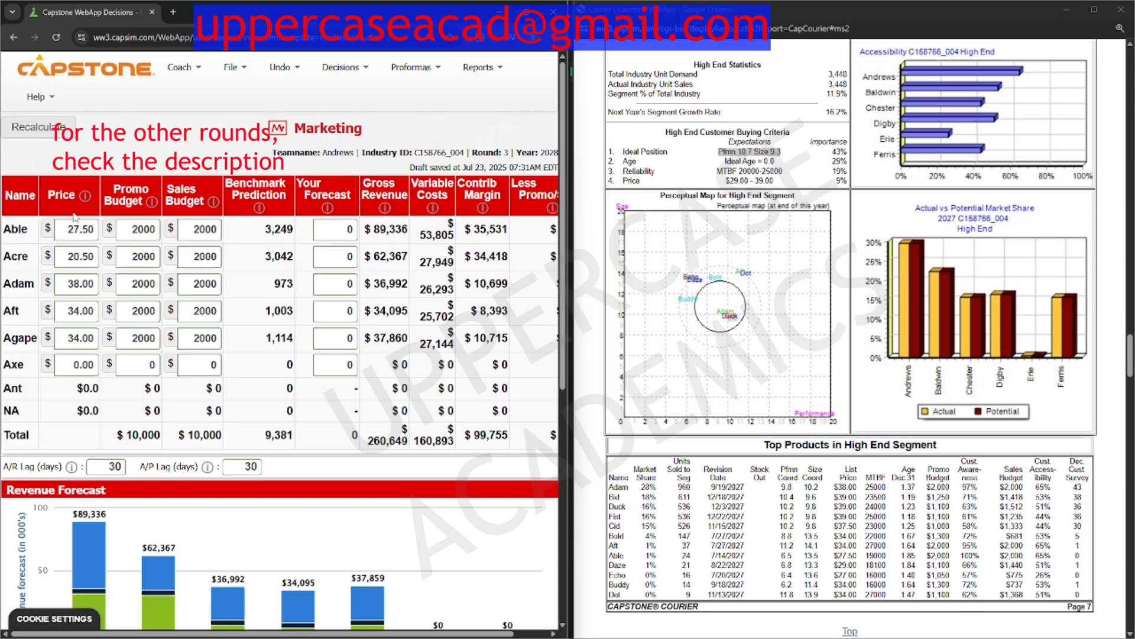
scroll(703, 259, "up", 4)
scroll(702, 259, "up", 20)
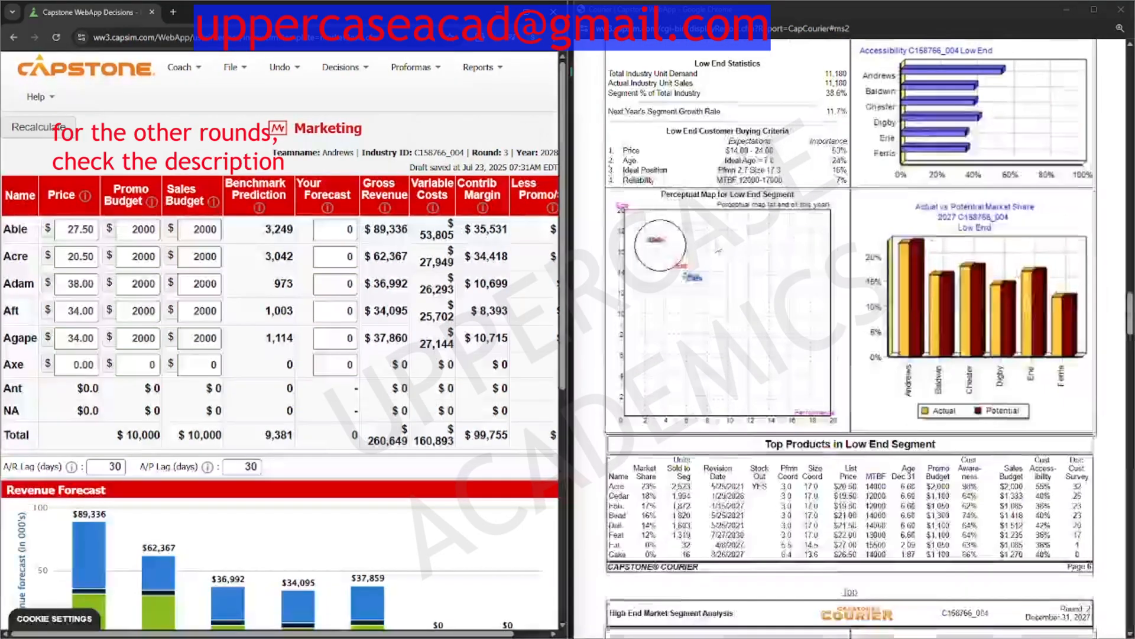
scroll(717, 247, "down", 5)
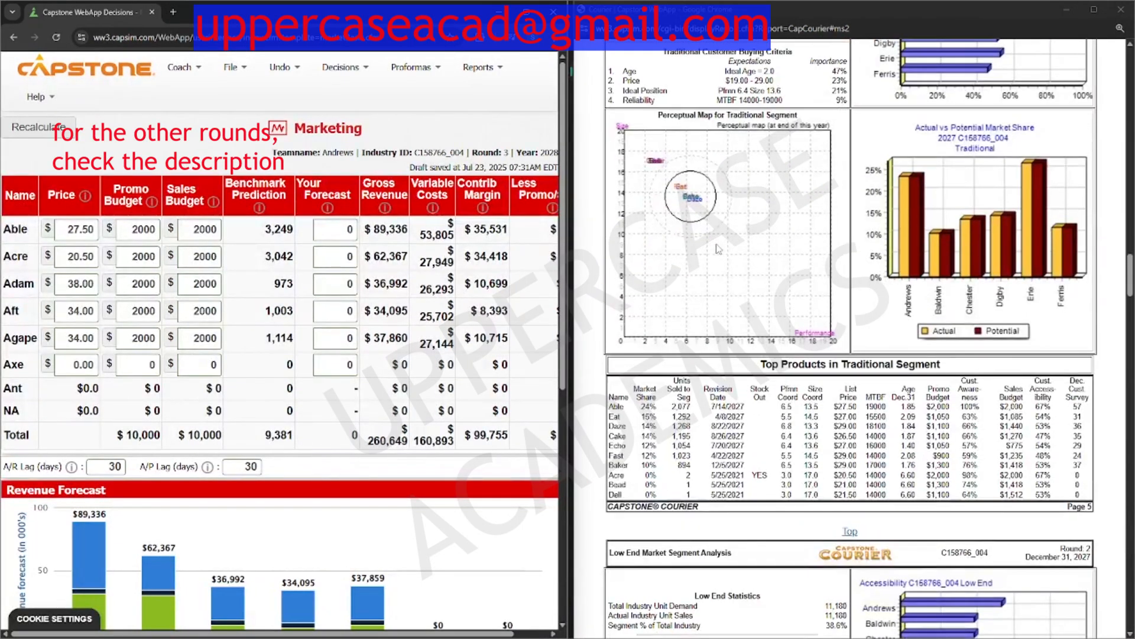
scroll(740, 148, "up", 1)
scroll(740, 147, "up", 1)
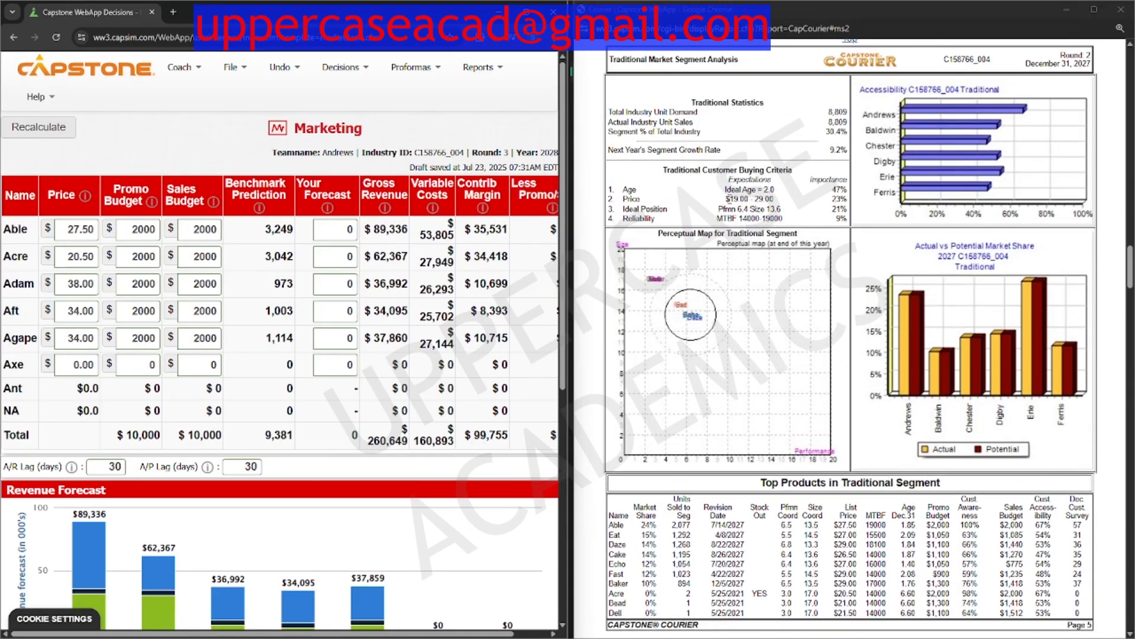
left_click_drag(726, 198, 779, 204)
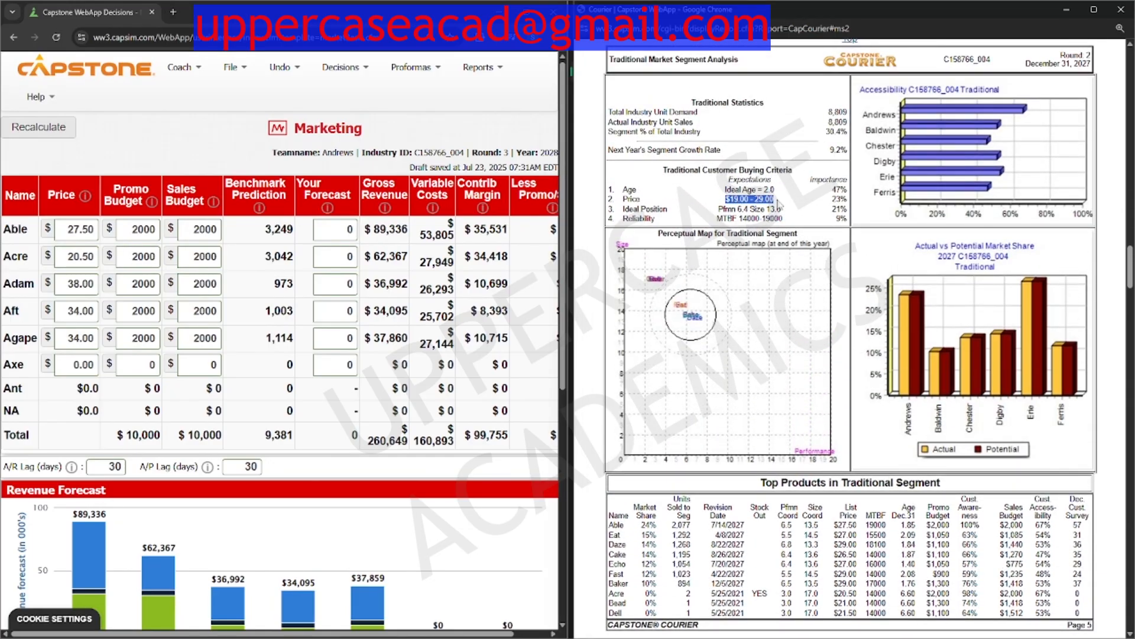
Step: Check the expected price ranges of the Low End and High End segments in the Courier report
scroll(739, 301, "down", 5)
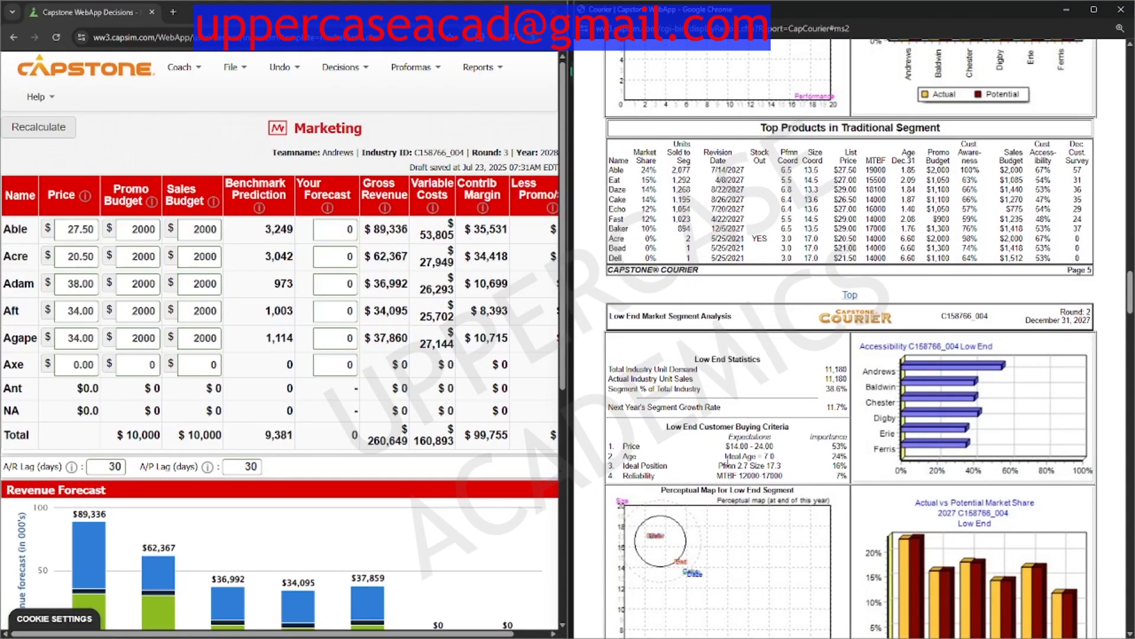
left_click_drag(725, 445, 775, 451)
scroll(775, 449, "down", 7)
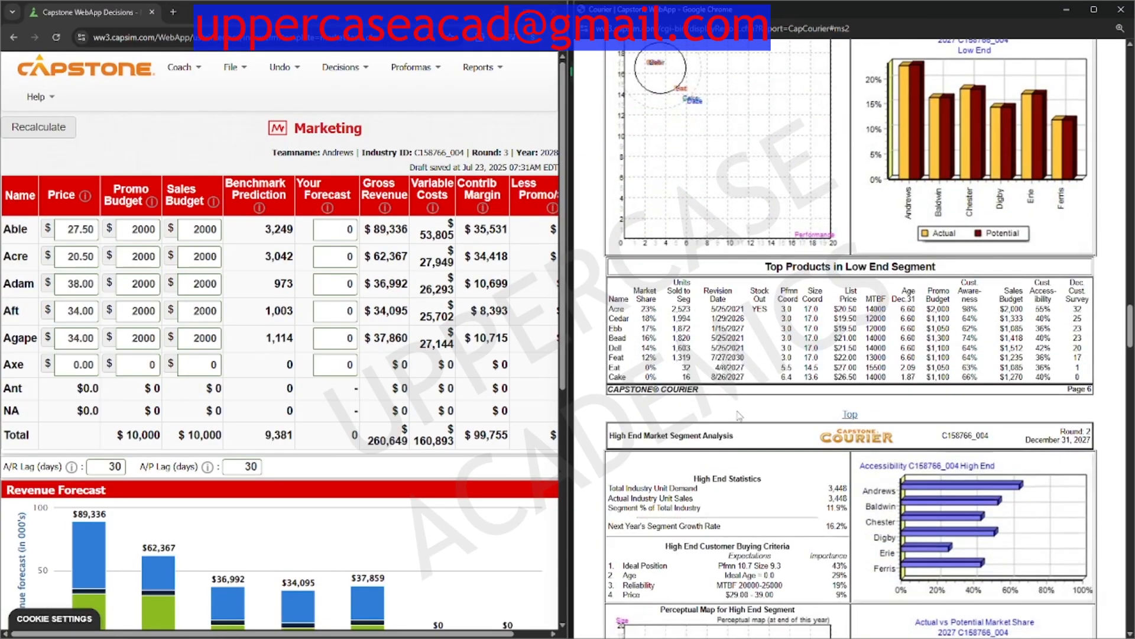
scroll(739, 415, "down", 3)
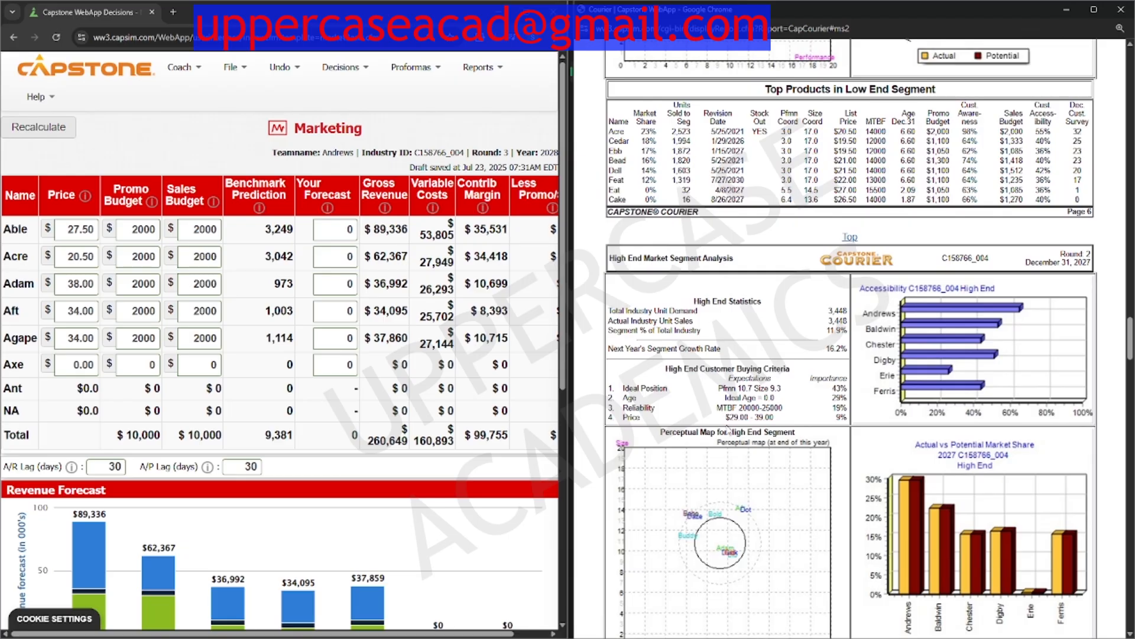
left_click_drag(725, 416, 776, 419)
left_click(776, 418)
Step: Check the expected price ranges of the Performance and Size segments in the Courier report
scroll(544, 355, "down", 3)
scroll(665, 358, "down", 5)
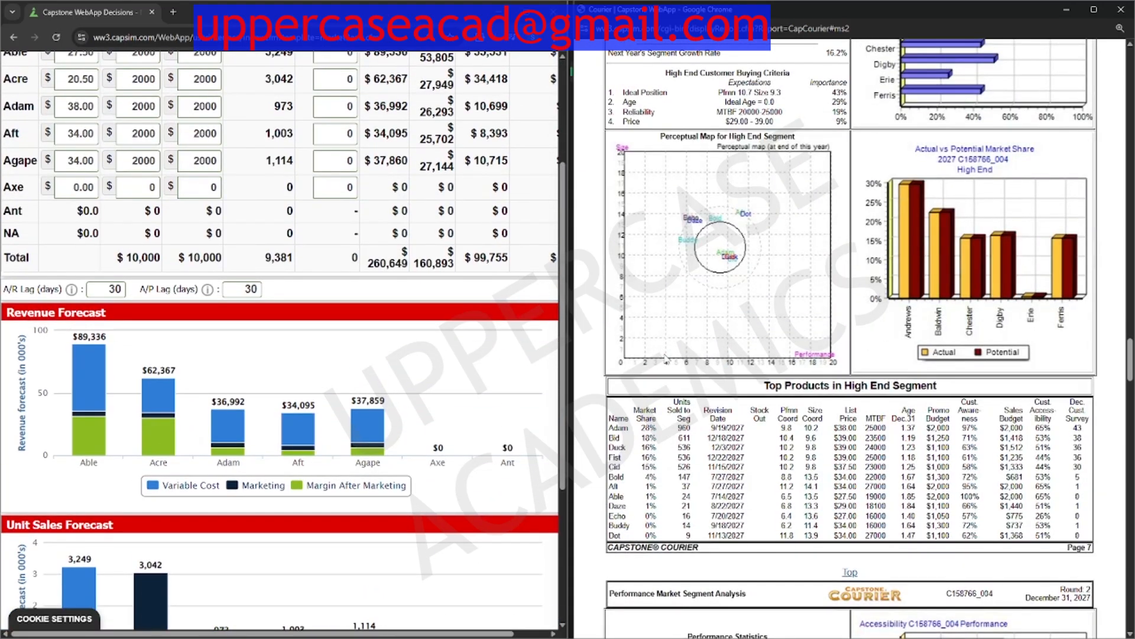
scroll(666, 358, "down", 7)
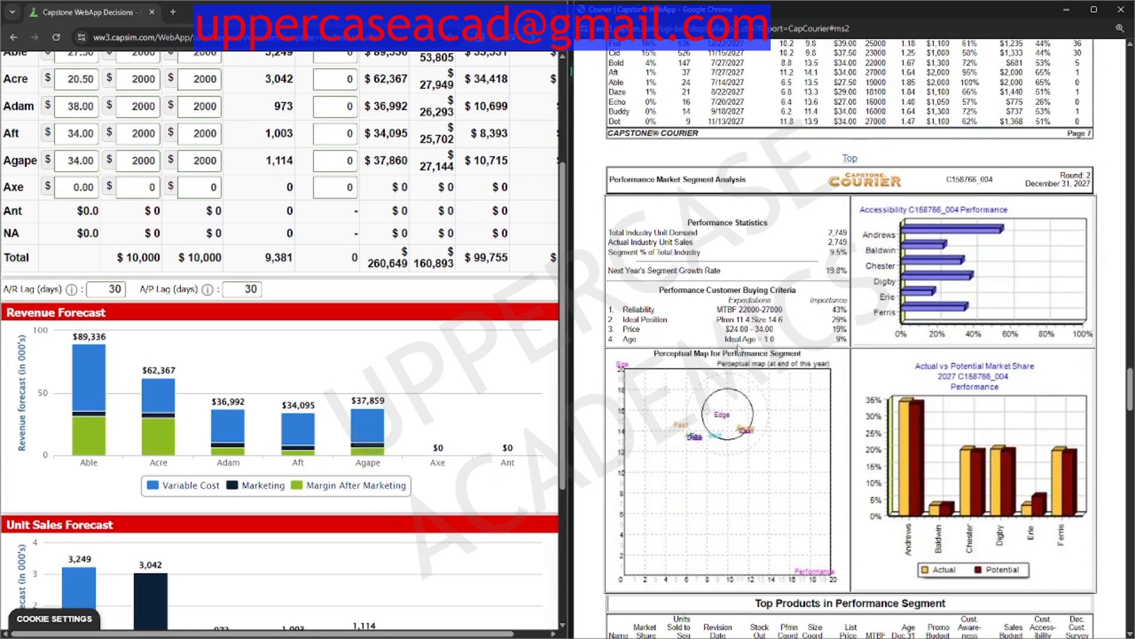
left_click_drag(728, 329, 773, 332)
scroll(752, 402, "down", 8)
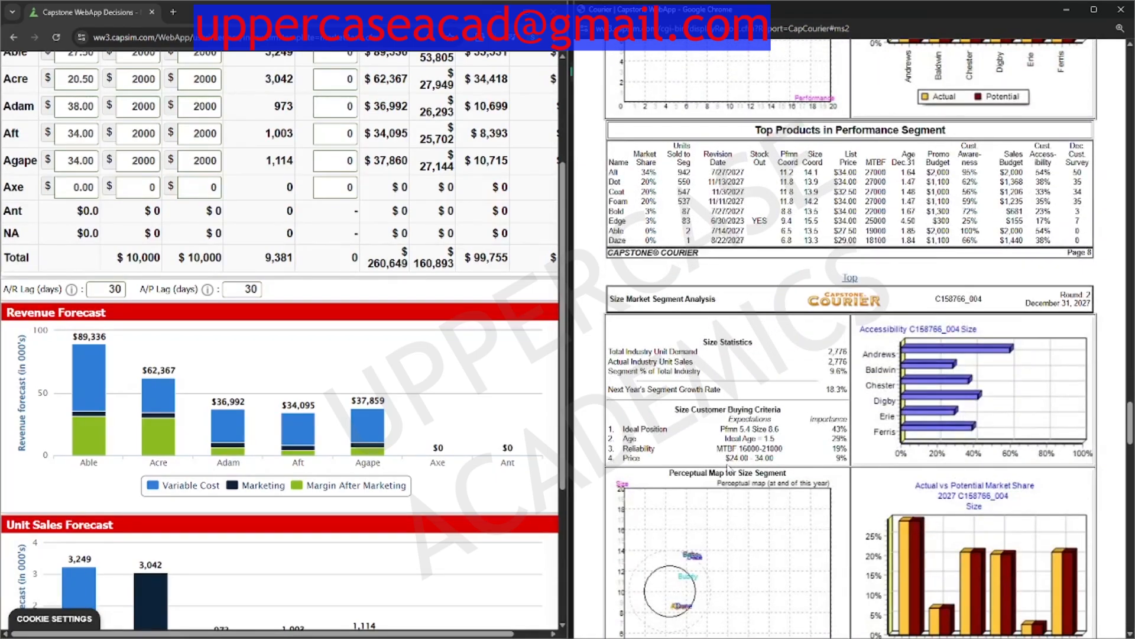
Step: Examine Aft's promo budget and customer awareness among the top Performance products, and the forecast column of the Marketing table
scroll(781, 462, "up", 8)
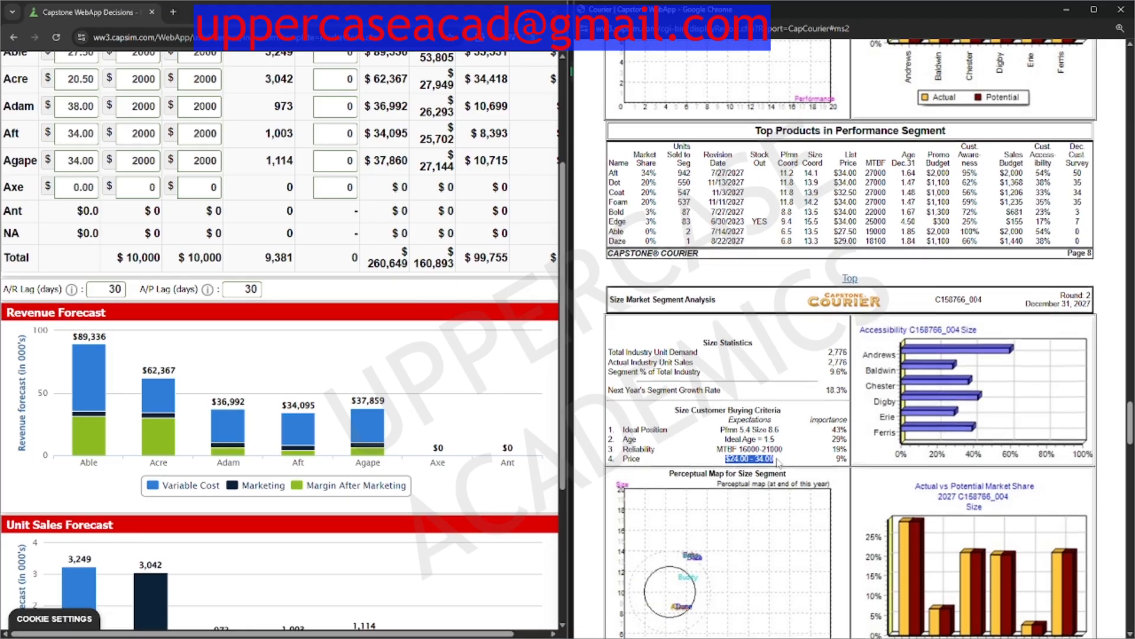
scroll(281, 296, "up", 3)
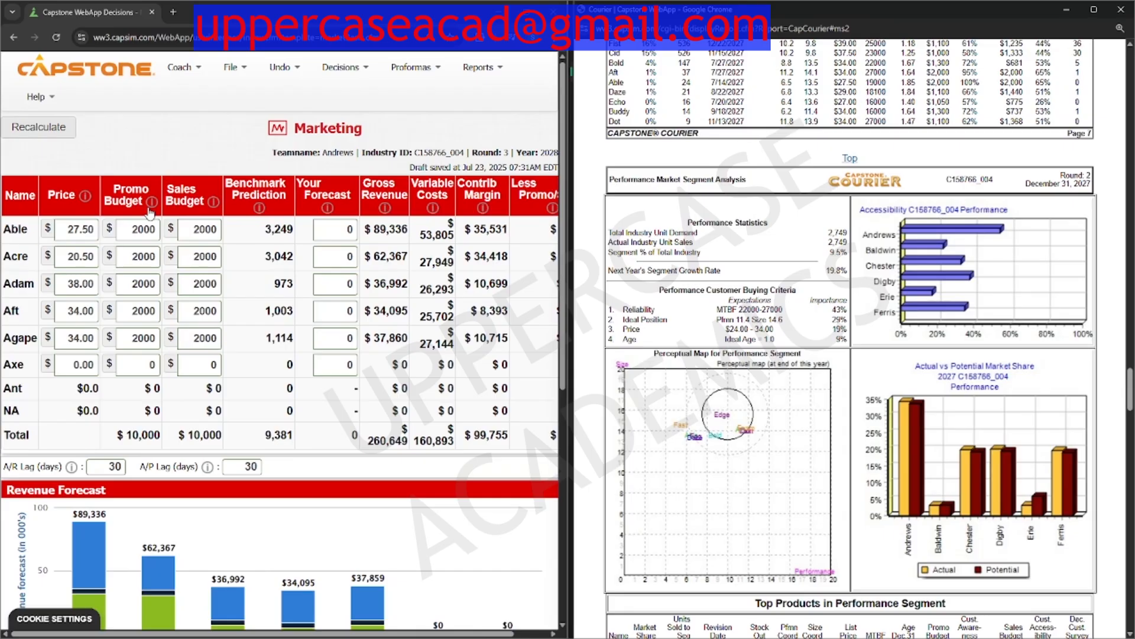
scroll(840, 423, "down", 6)
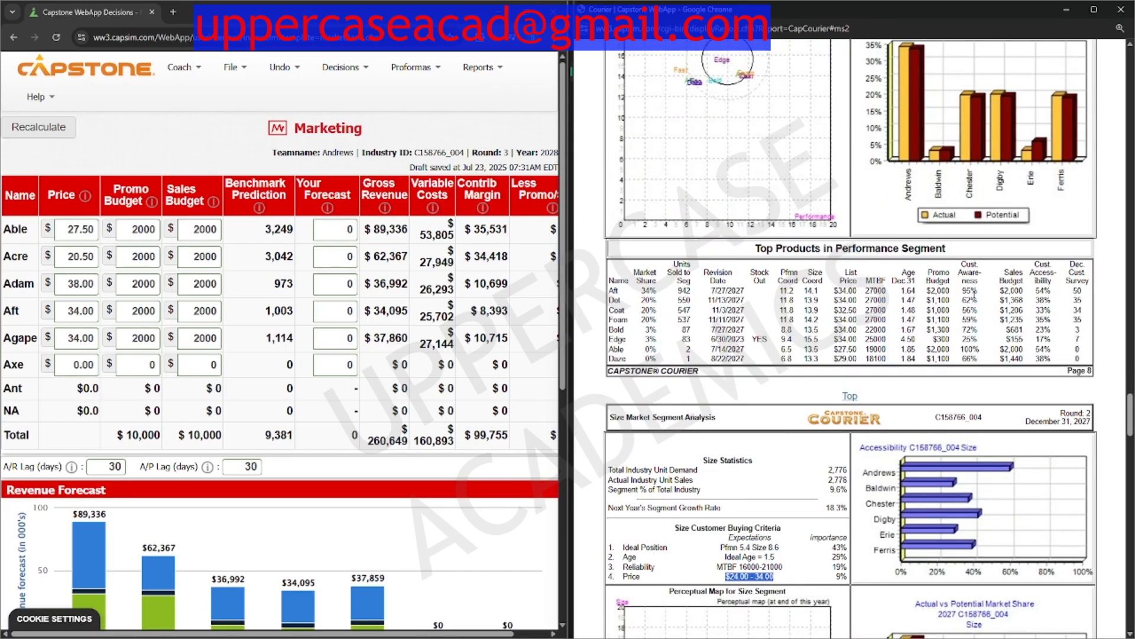
left_click_drag(977, 291, 924, 297)
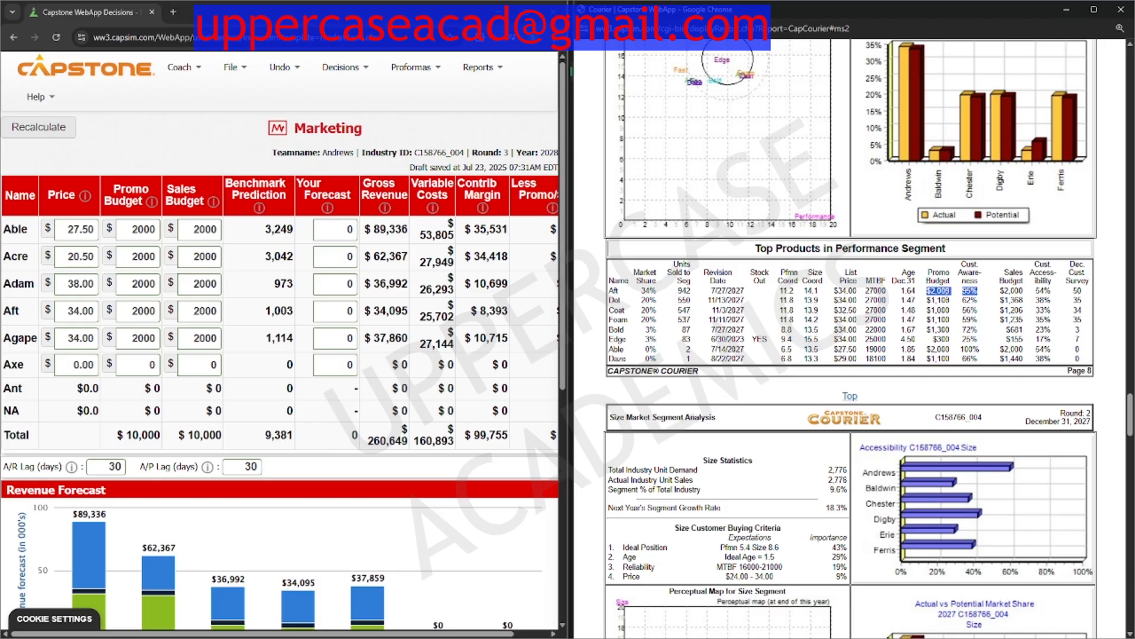
left_click_drag(297, 181, 340, 189)
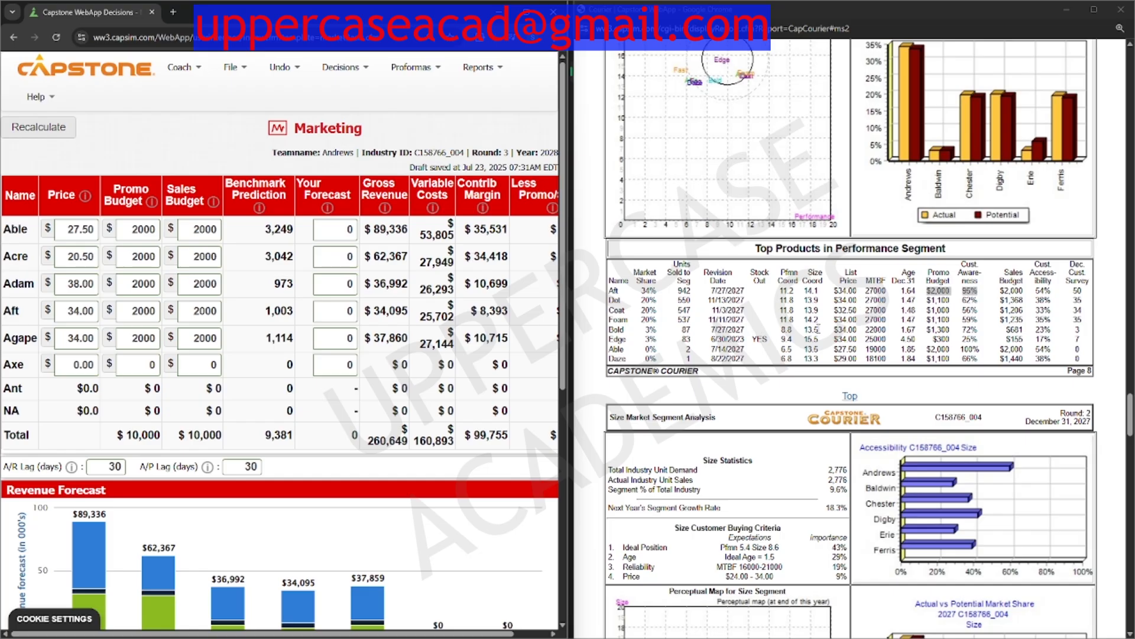
scroll(818, 329, "up", 2)
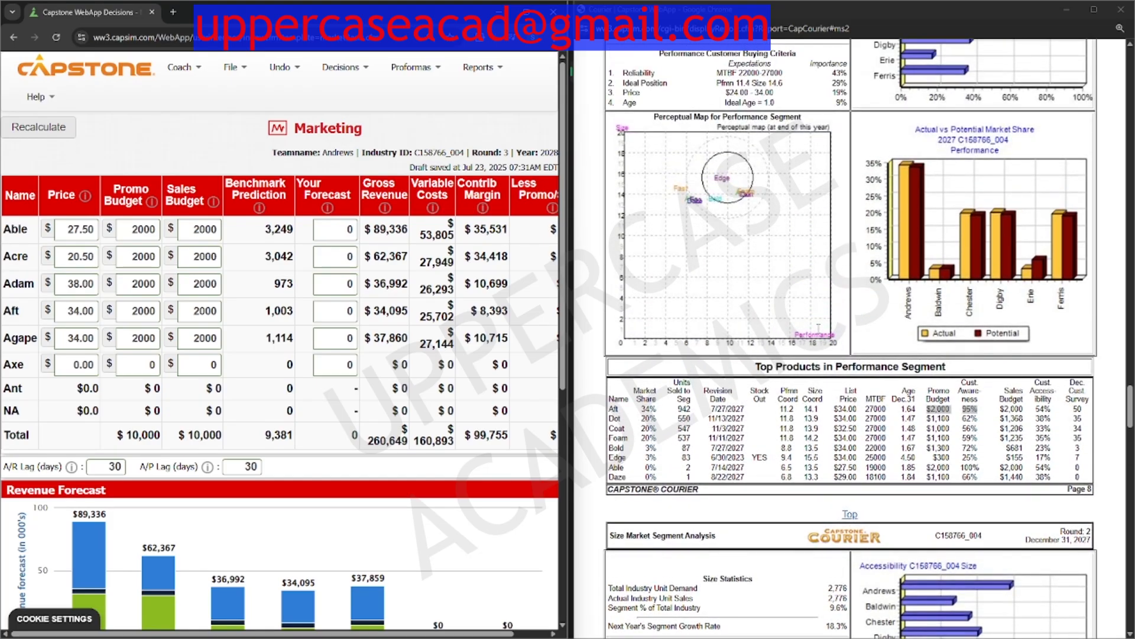
scroll(819, 327, "up", 1)
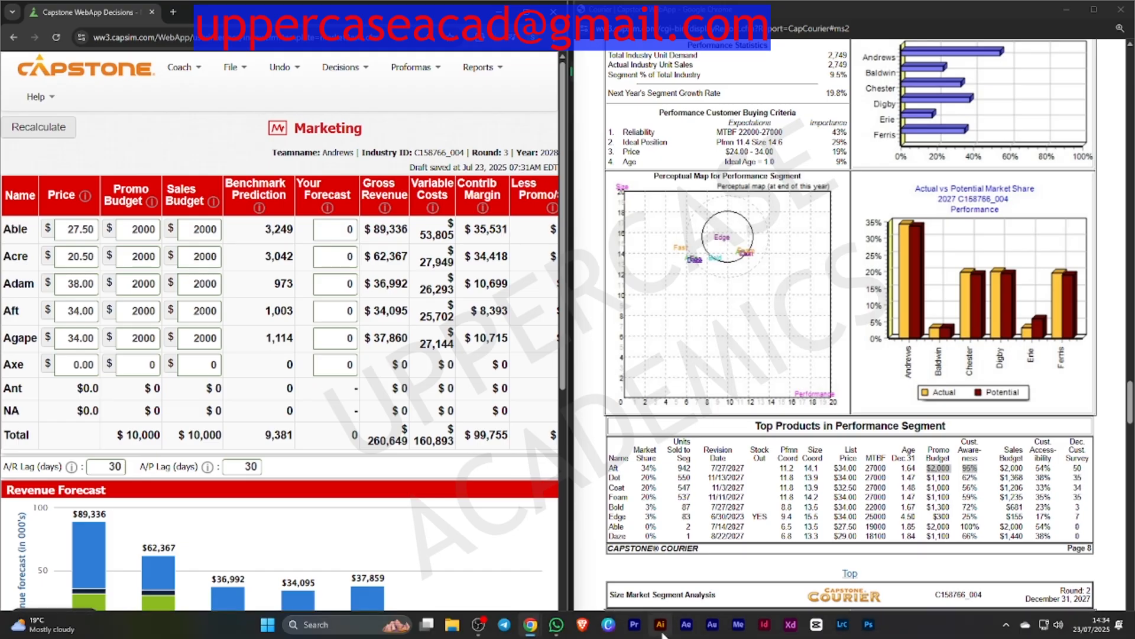
Step: Return to the decisions spreadsheet and set the Marketing prices to $26.50 for Able and $20.00 for Acre
mouse_move(533, 630)
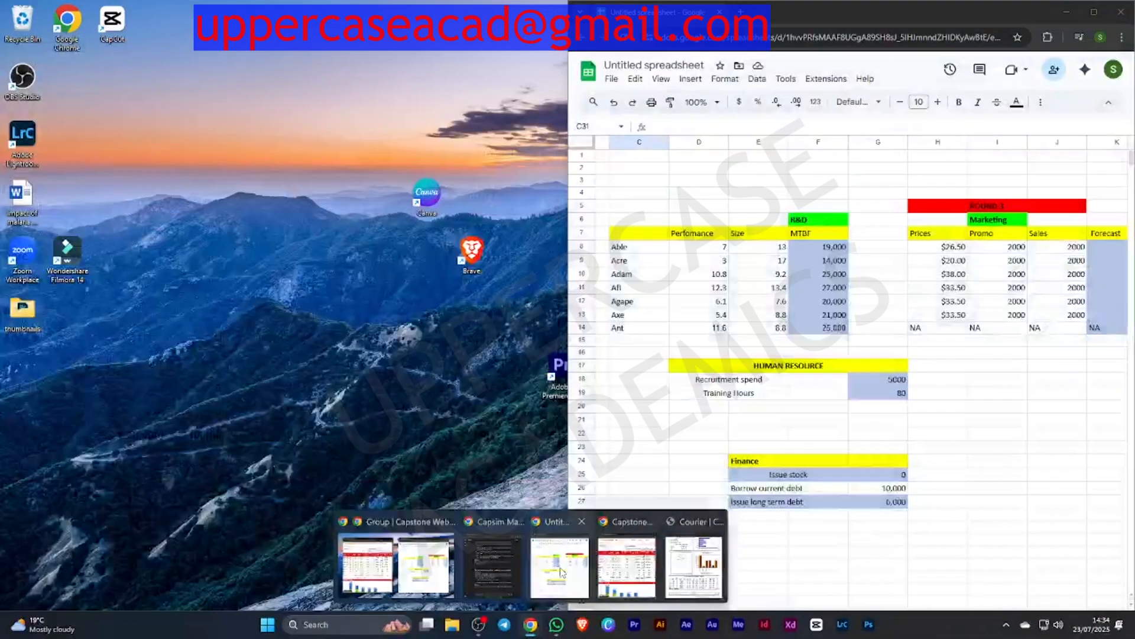
left_click(629, 571)
left_click(92, 229)
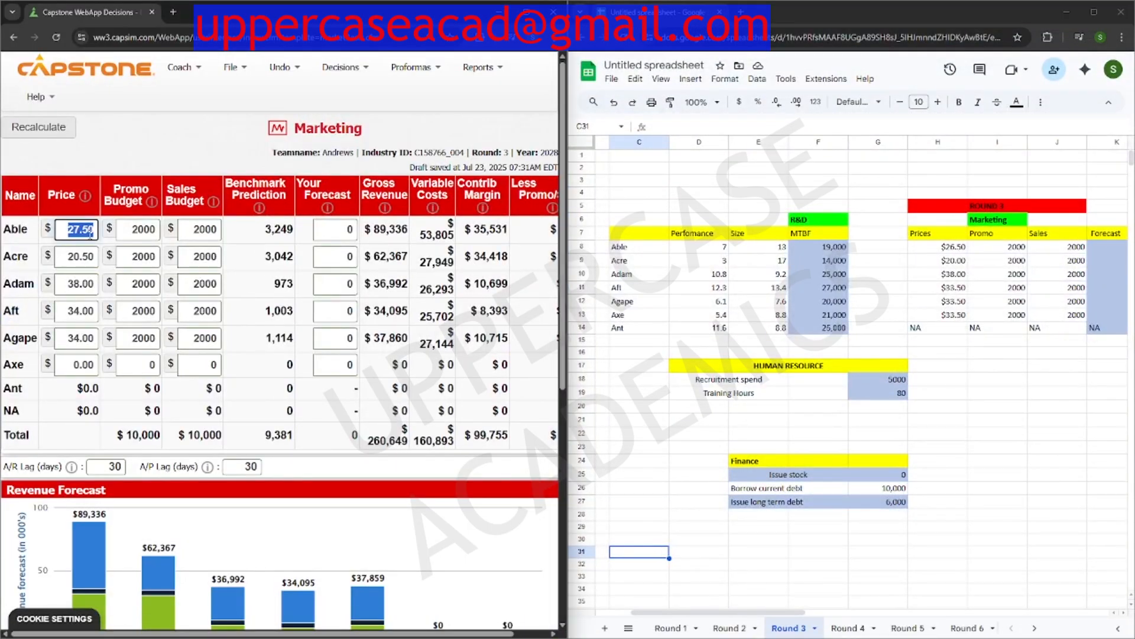
type("2")
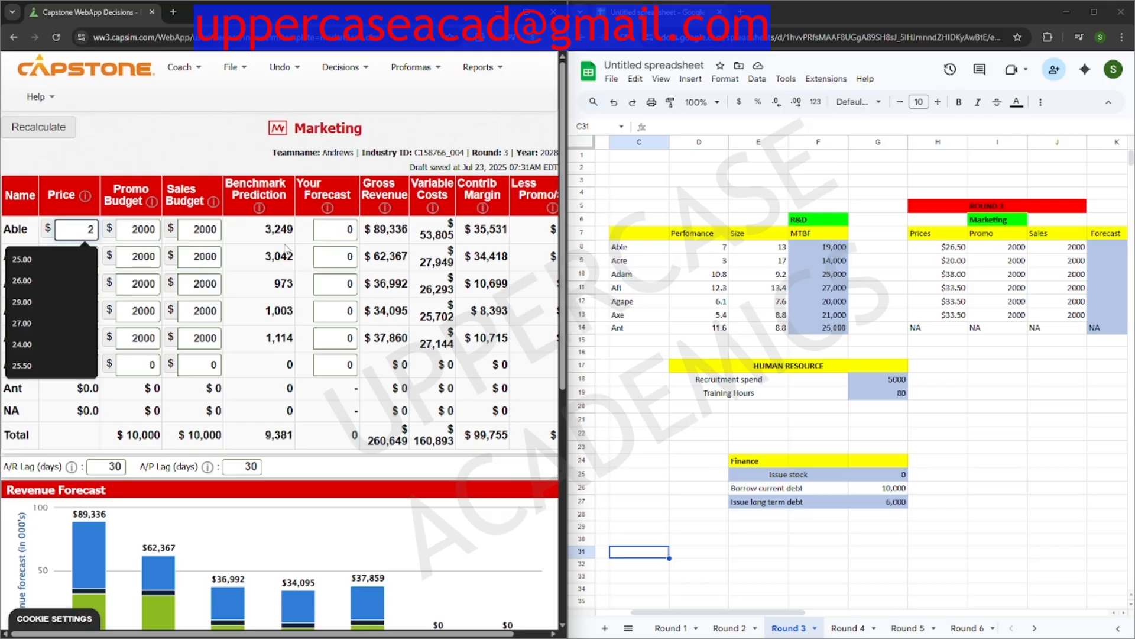
type("6.")
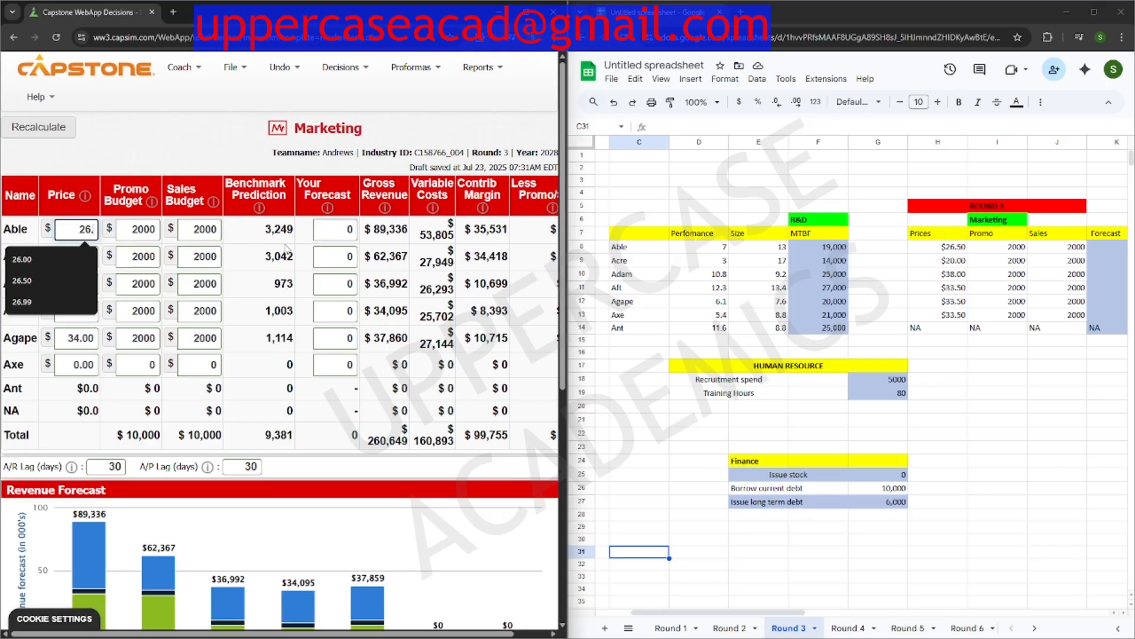
type("50")
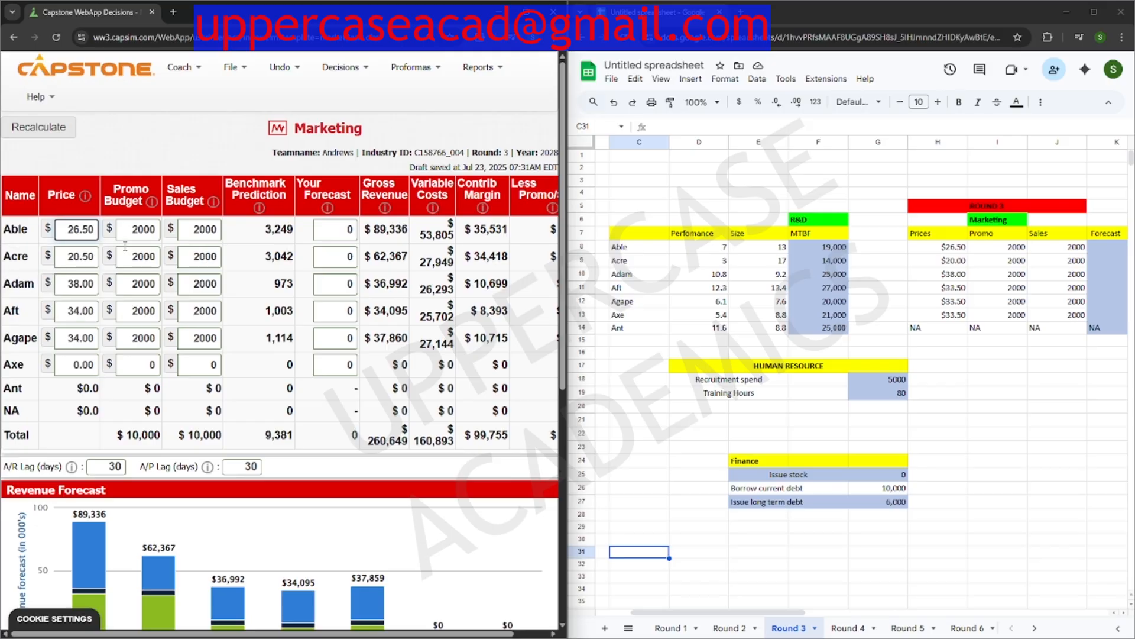
left_click(88, 260)
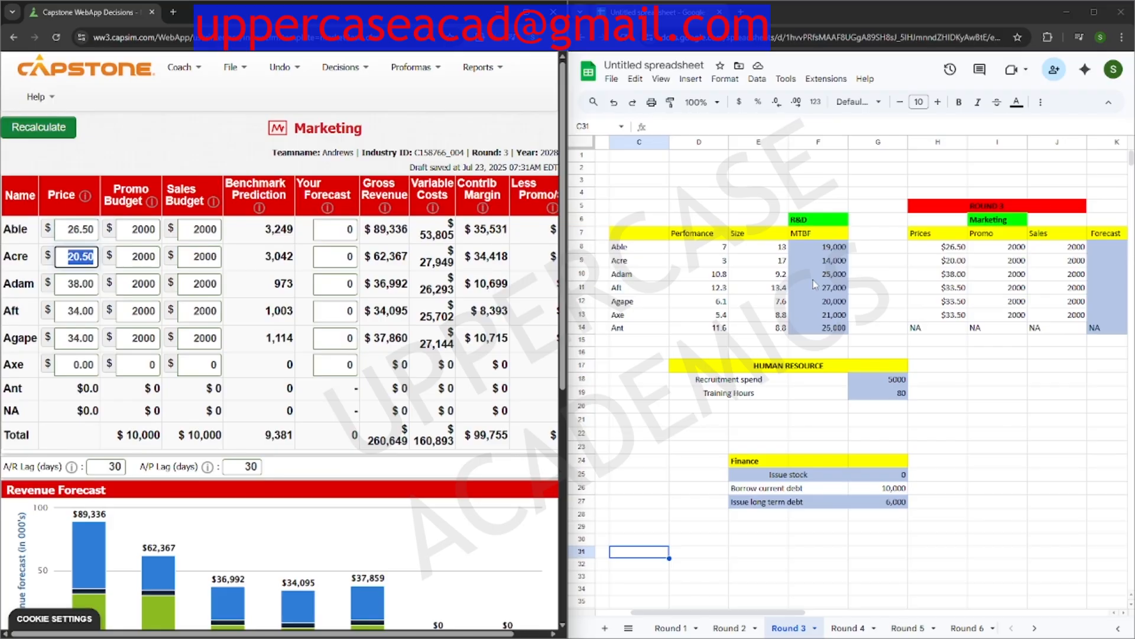
type("20.00")
Step: Keep Adam's price at $38.00 and set the prices of Aft and Agape to $33.50 each
left_click(85, 287)
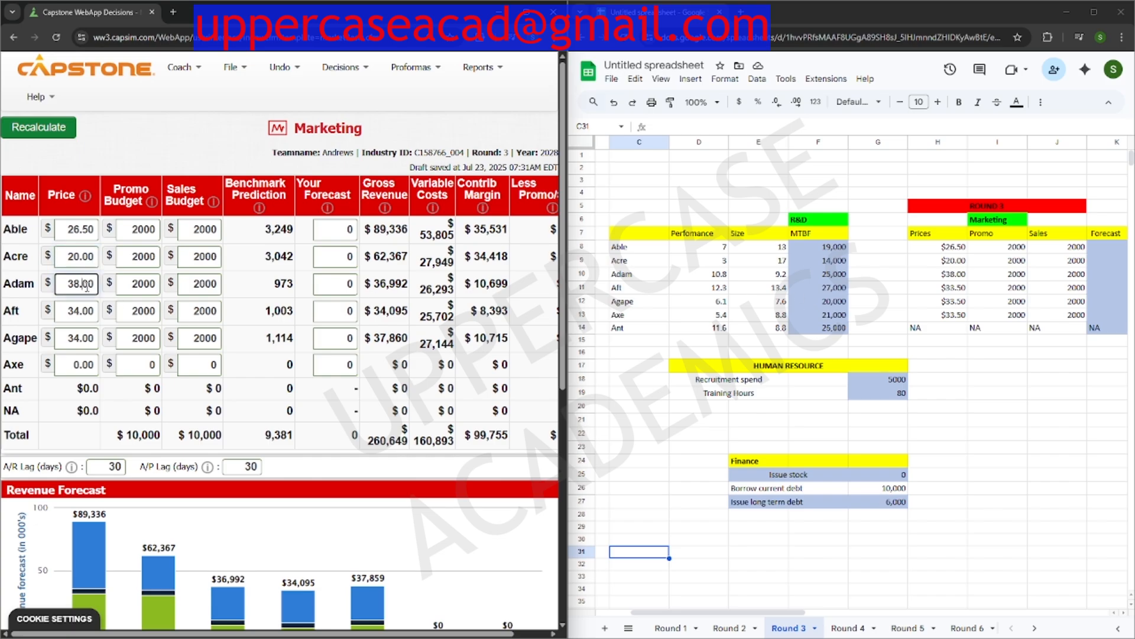
left_click(79, 310)
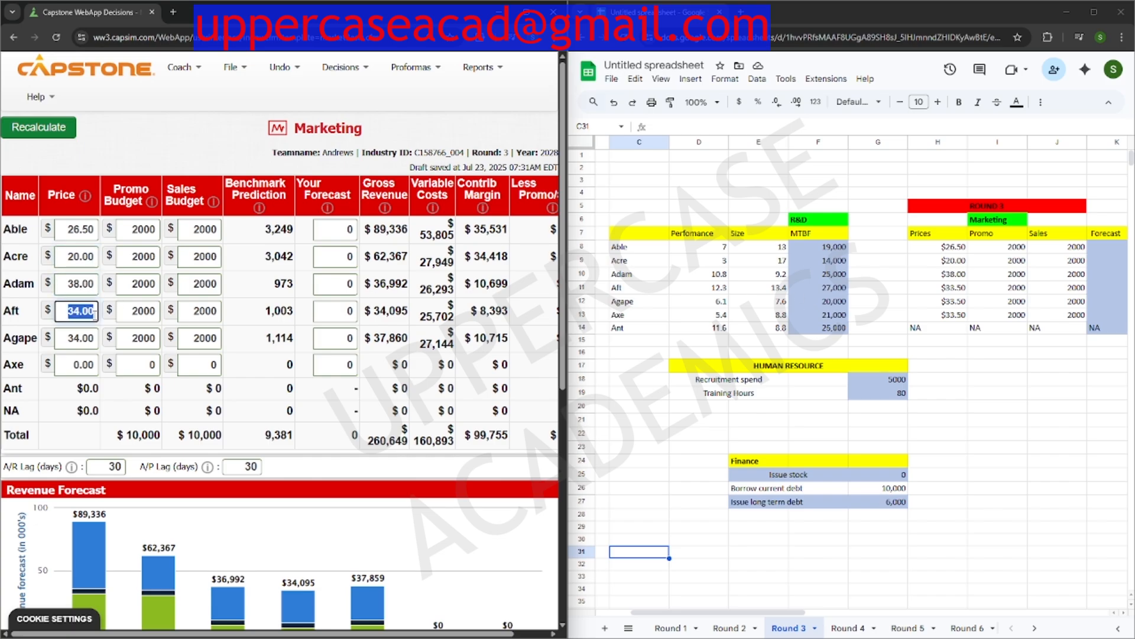
type("33.50")
left_click(83, 337)
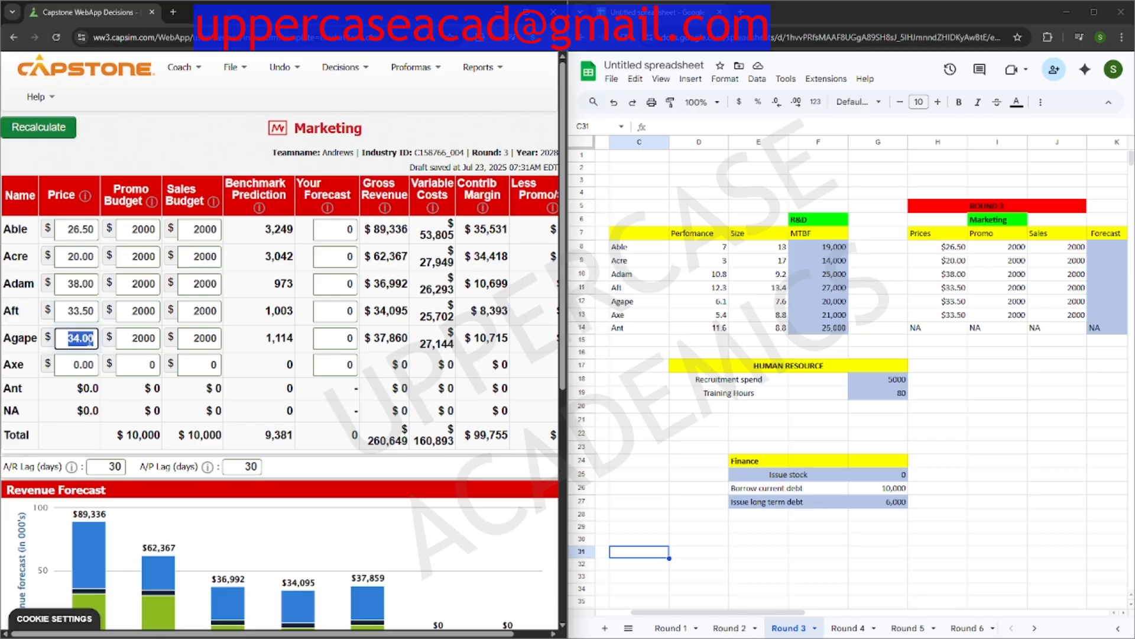
type("33.5")
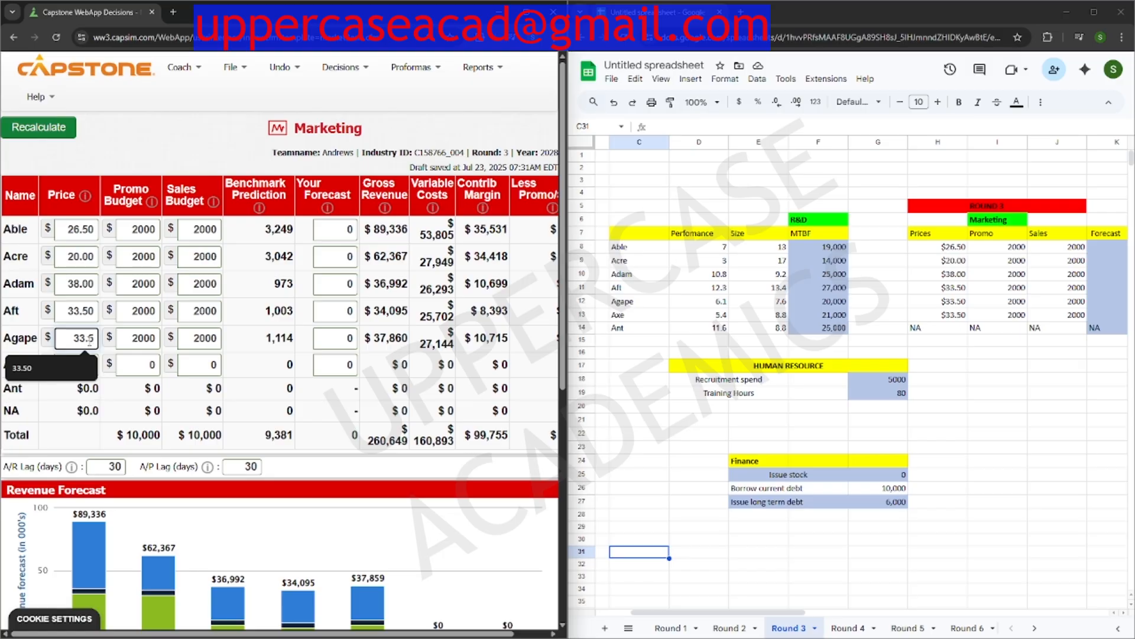
type("0")
Step: Set Axe's price to $33.50 and its promo and sales budgets to 2000 each, and recalculate
left_click(83, 365)
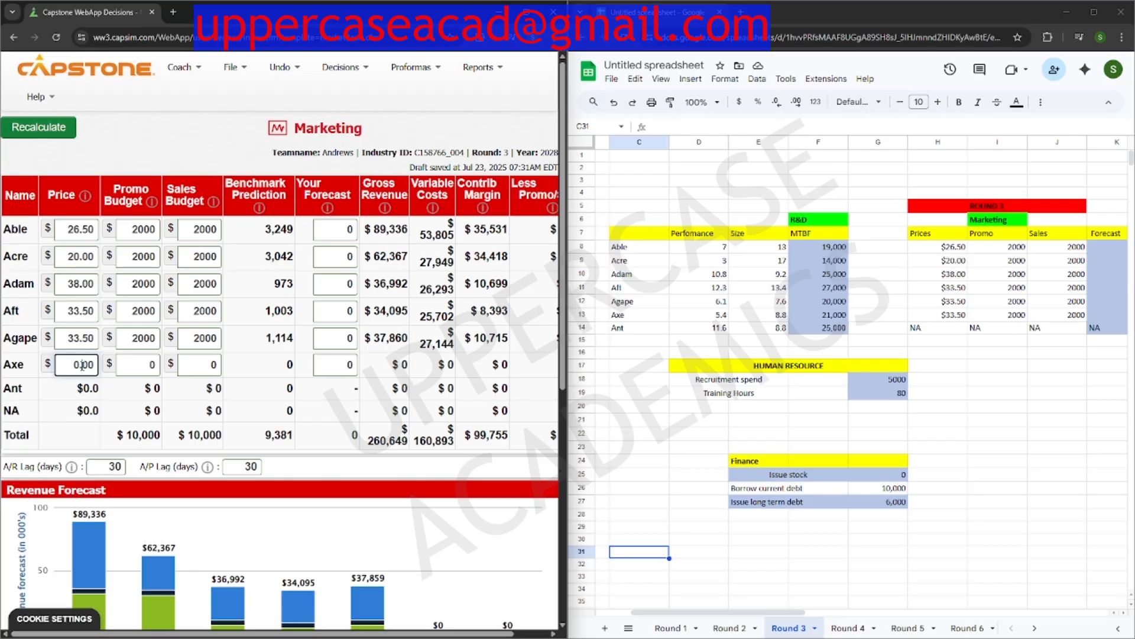
double_click(82, 365)
type("33.50")
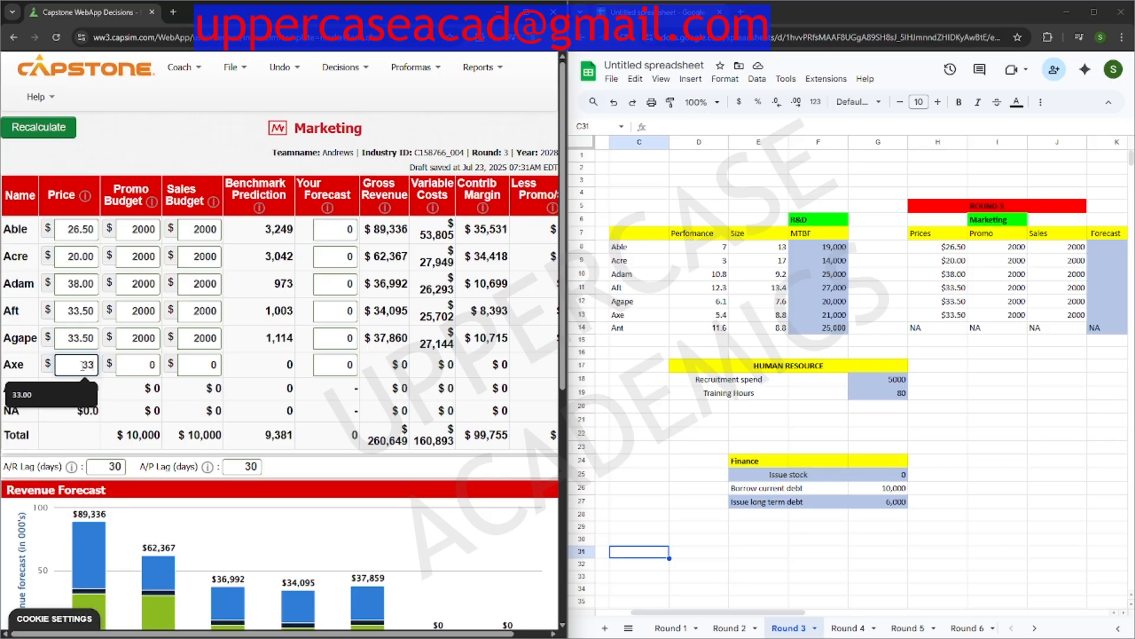
left_click(139, 369)
type("2000")
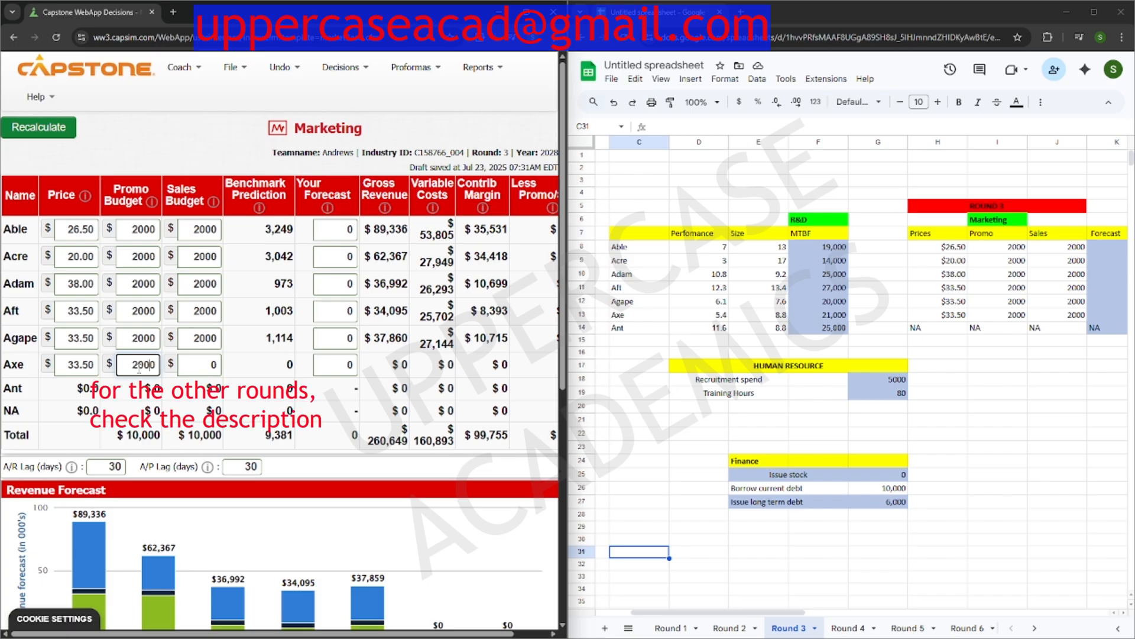
left_click(202, 363)
type("200")
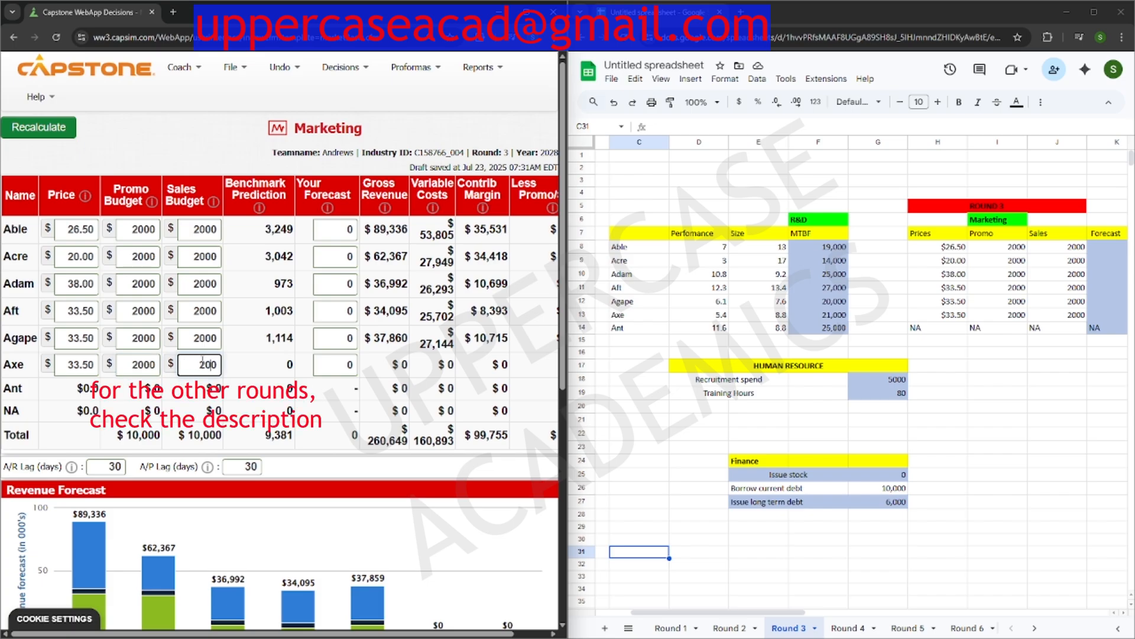
type("0")
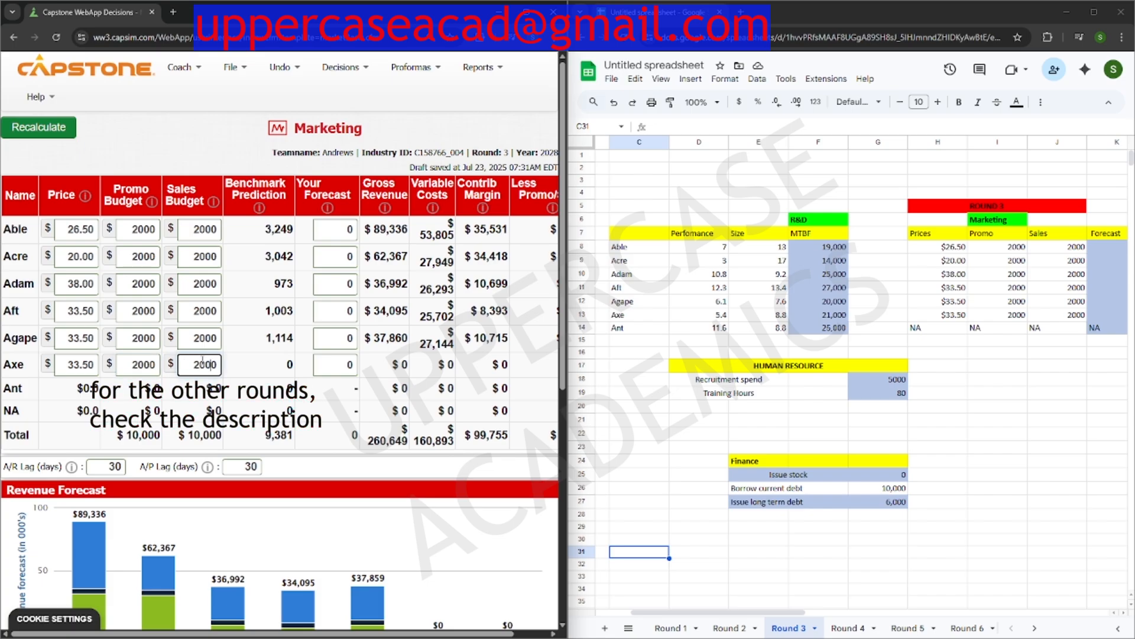
left_click(21, 131)
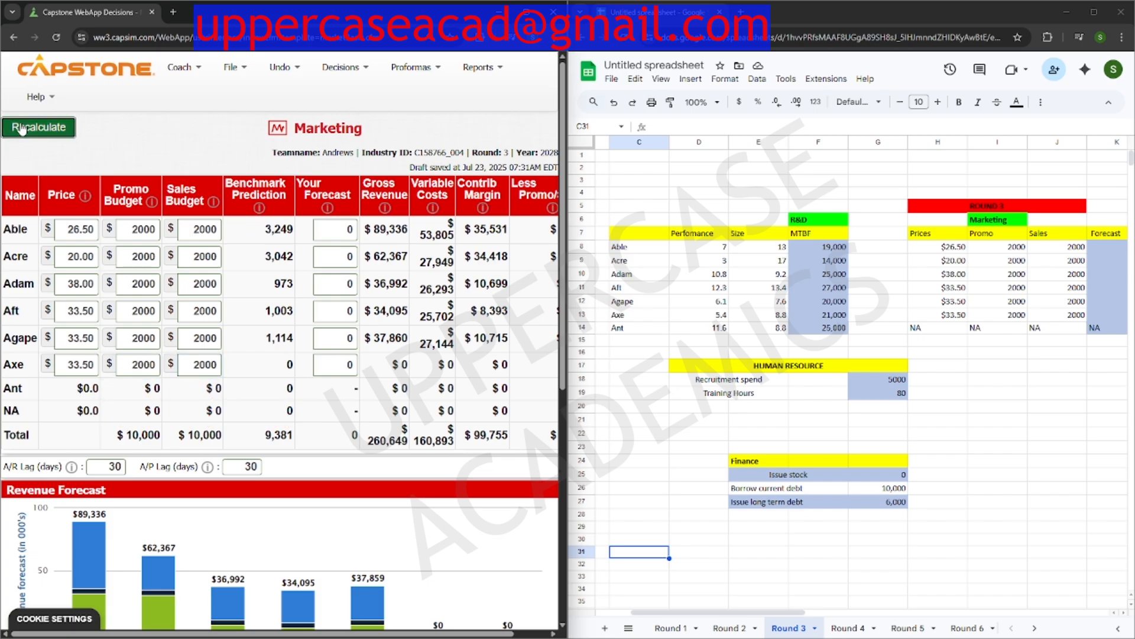
Step: Set Able's sales forecast to 1500 on the Marketing page, following the forecast column in the Round 3 spreadsheet
left_click(335, 233)
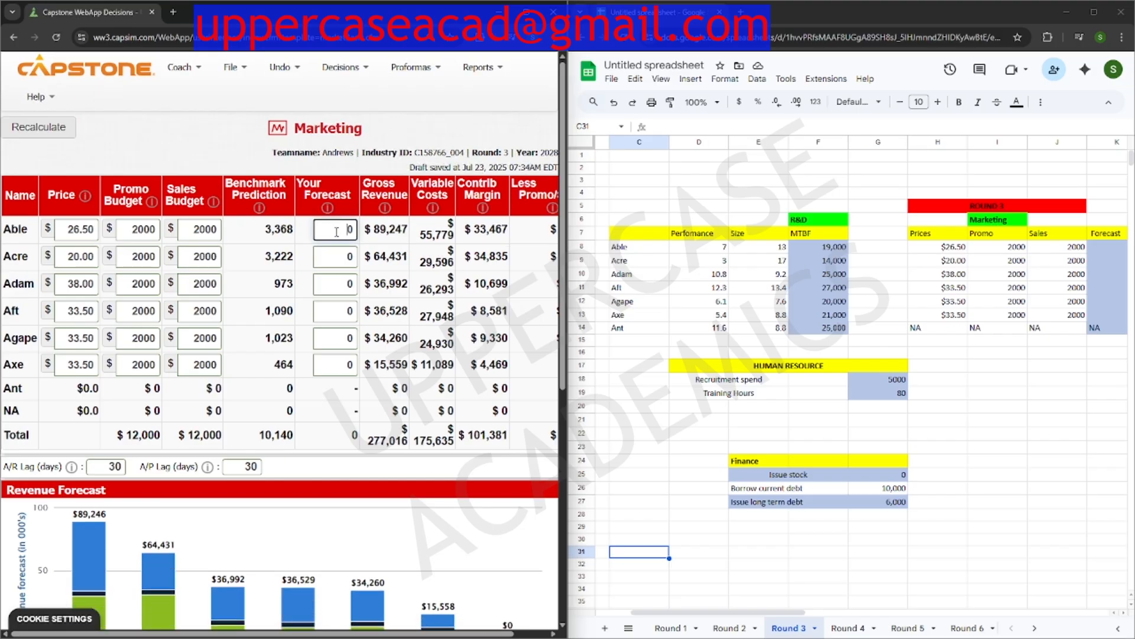
left_click_drag(774, 616, 952, 619)
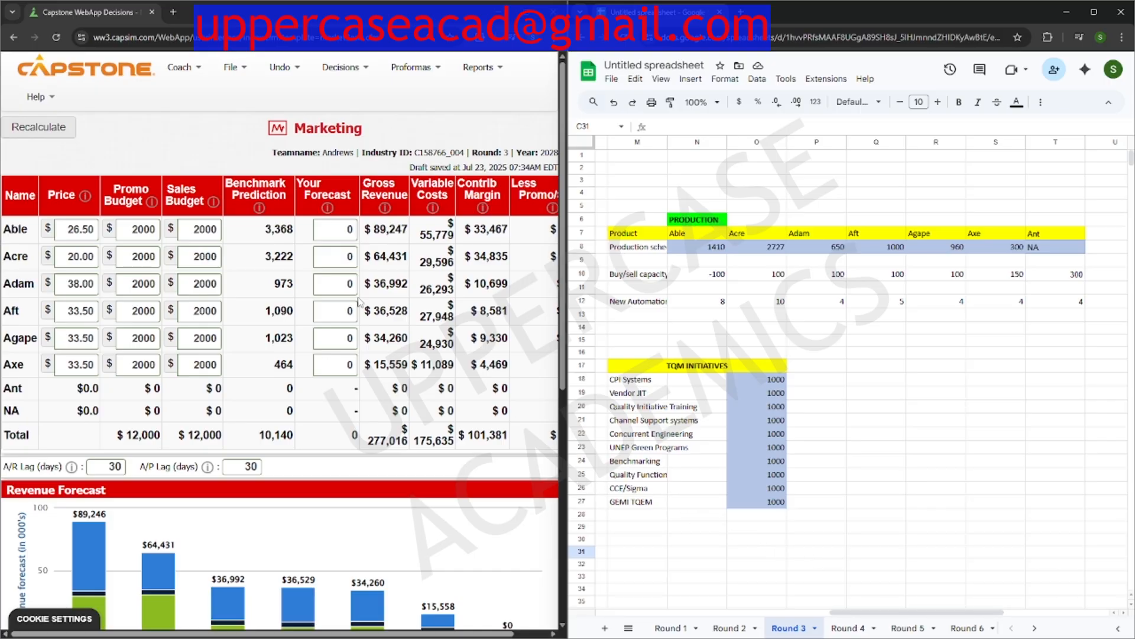
left_click(339, 237)
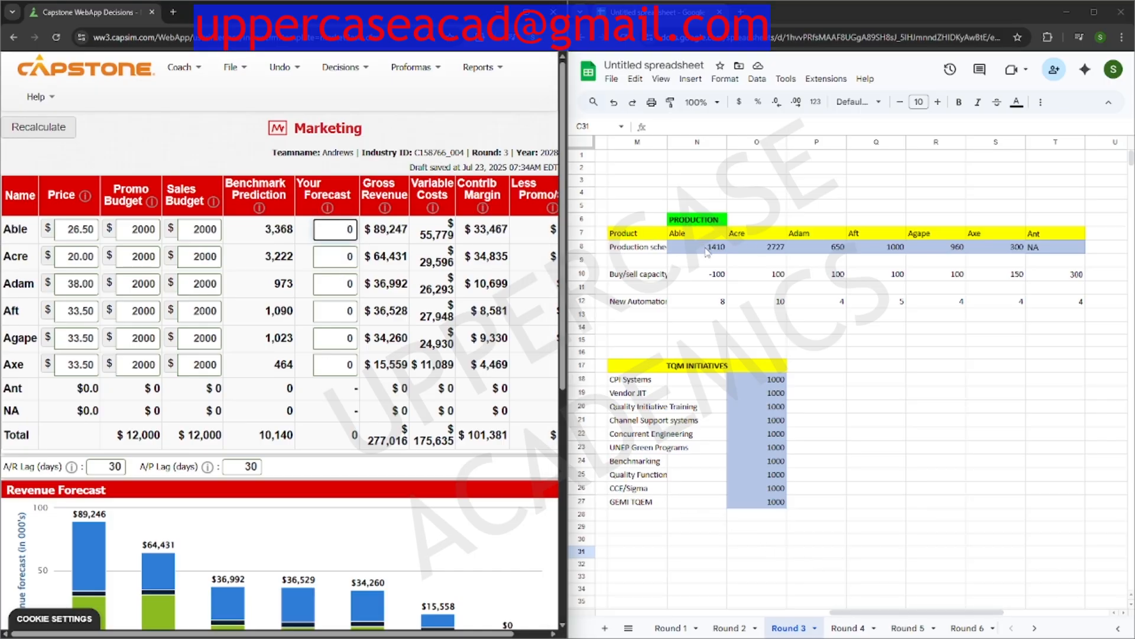
double_click(349, 230)
type("1")
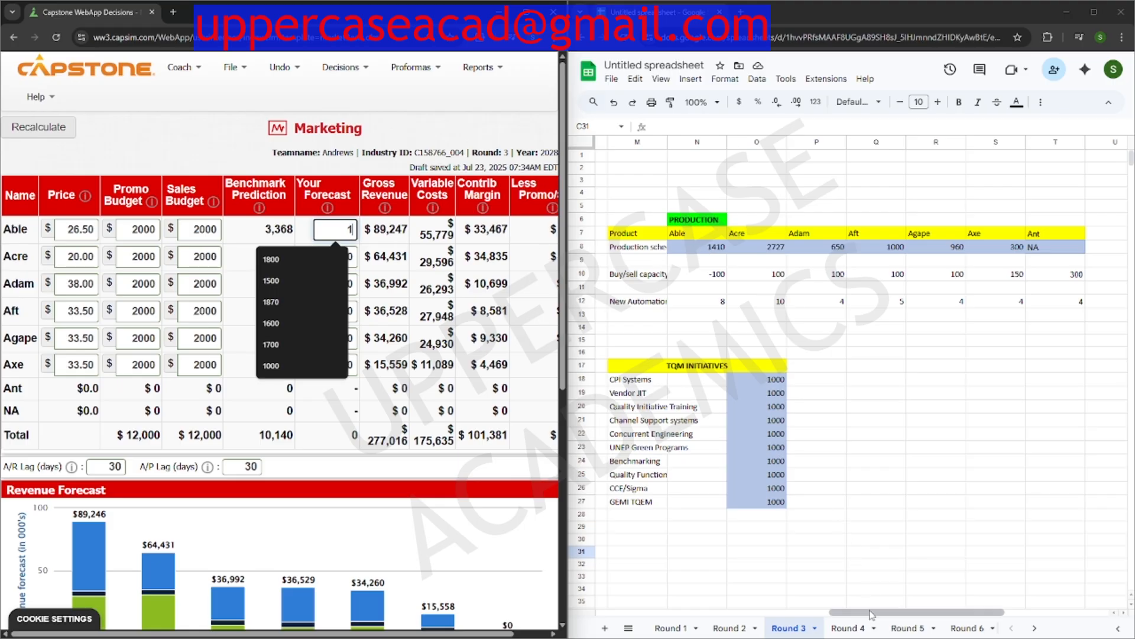
left_click_drag(873, 613, 766, 615)
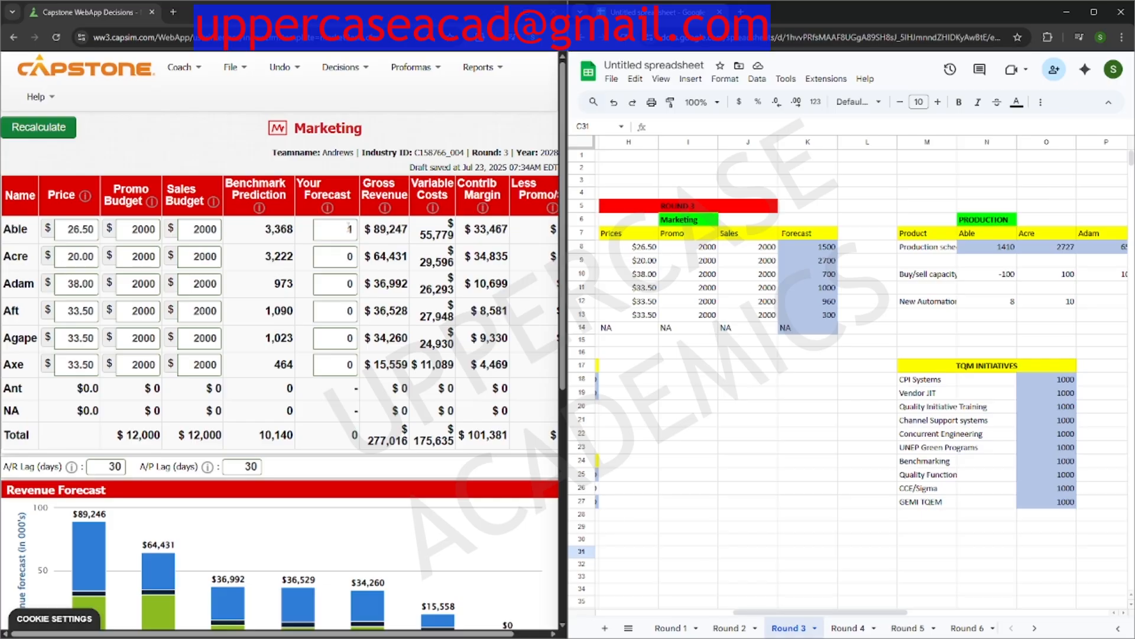
left_click(353, 231)
type("1500")
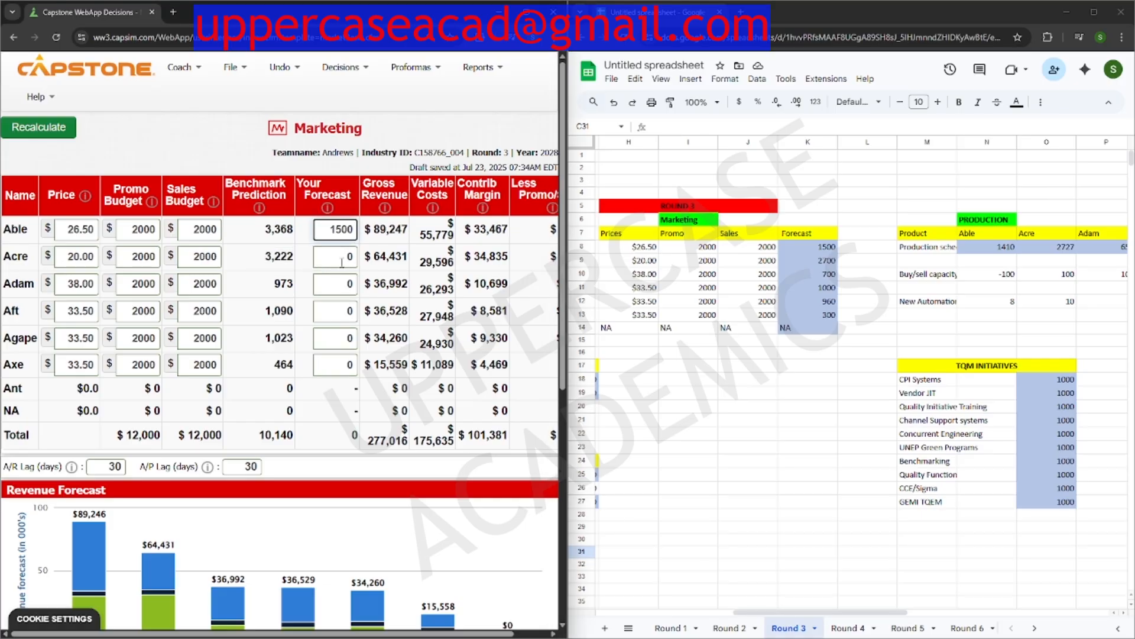
Step: Set the sales forecasts to 2700 for Acre, 700 for Adam and 1000 for Aft
left_click(342, 263)
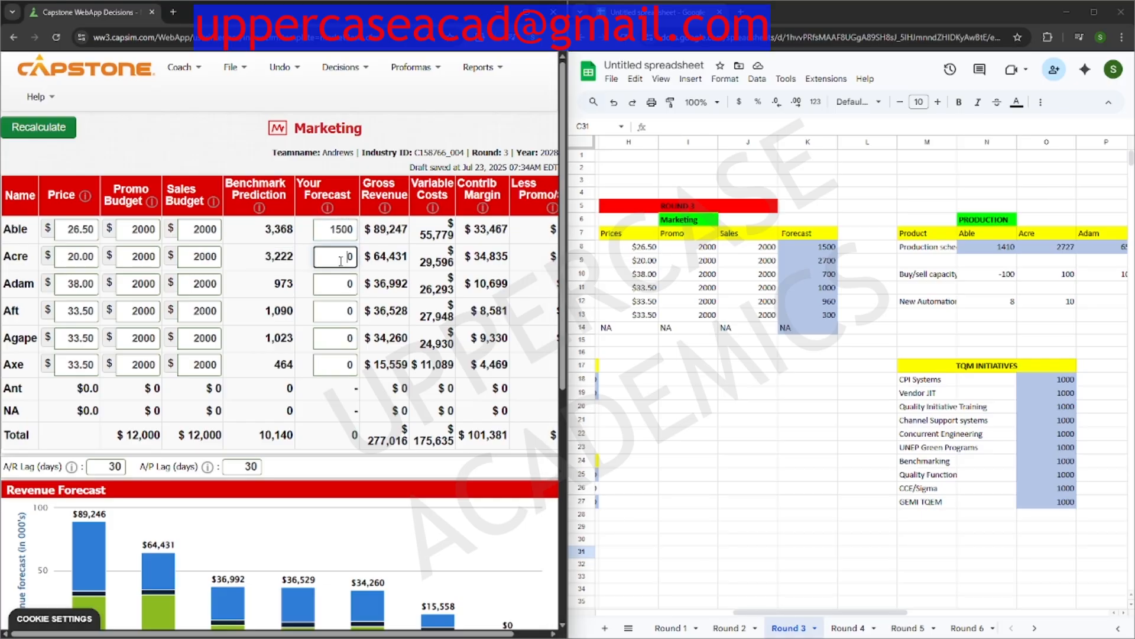
type("2700")
left_click(337, 284)
type("700")
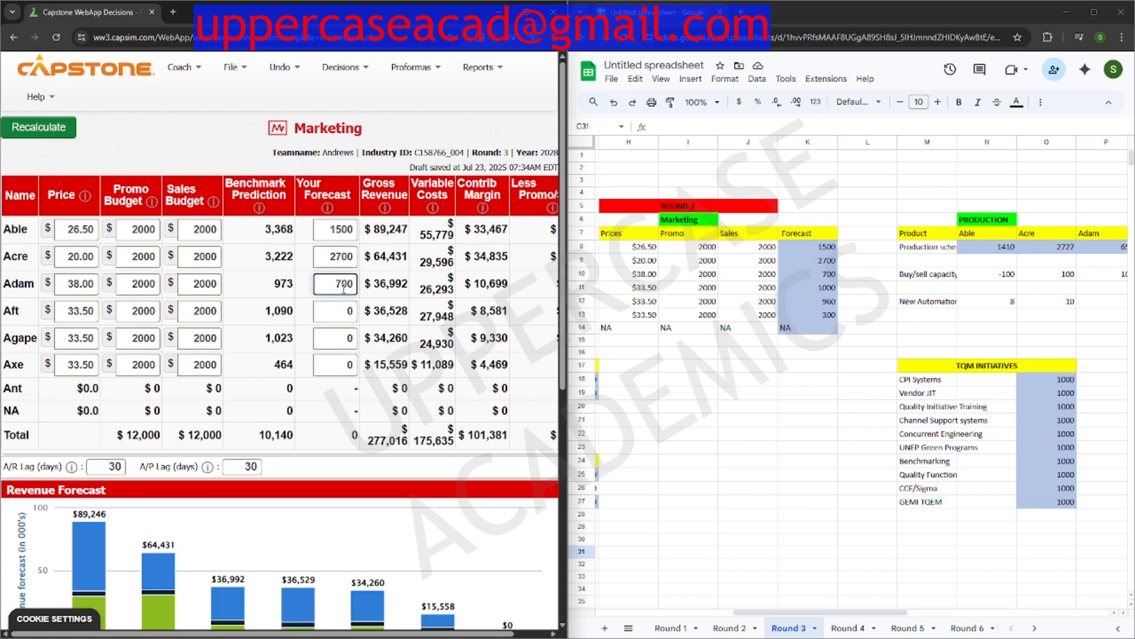
left_click(346, 314)
type("100")
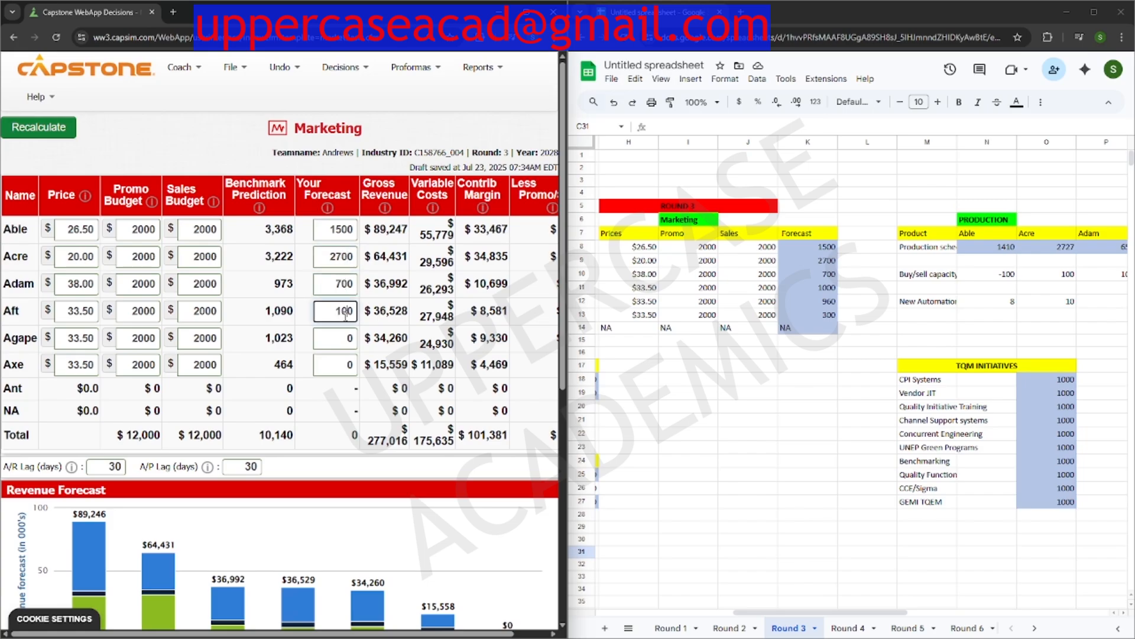
type("0")
Step: Set the sales forecasts to 960 for Agape and 300 for Axe, and recalculate the Marketing page
left_click(343, 345)
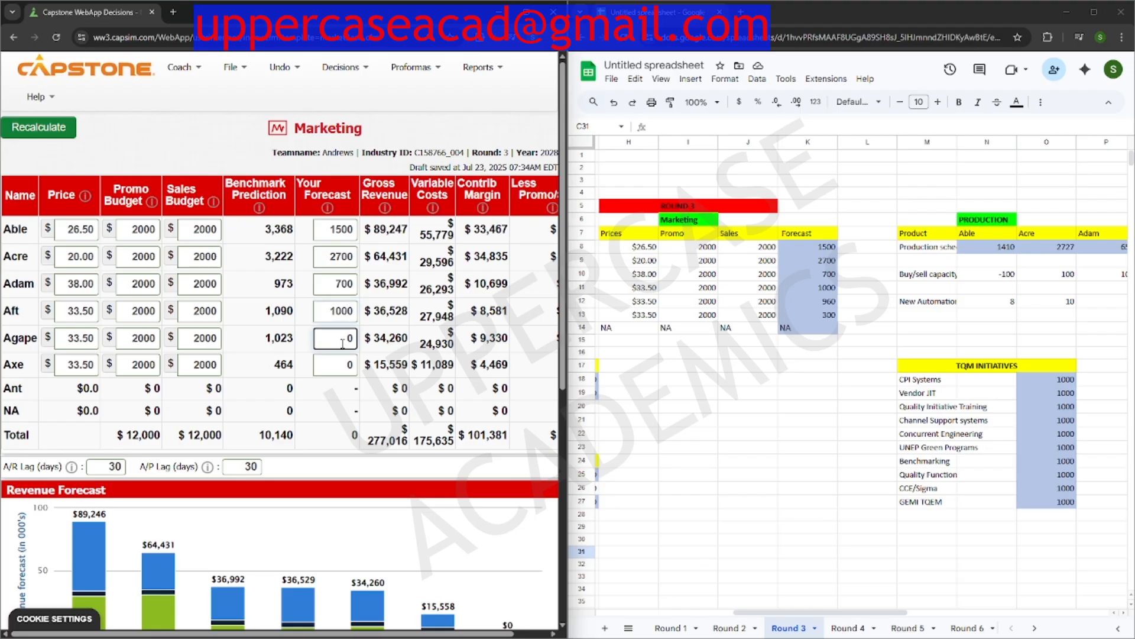
type("960")
key("BackSpace")
left_click(334, 365)
type("300")
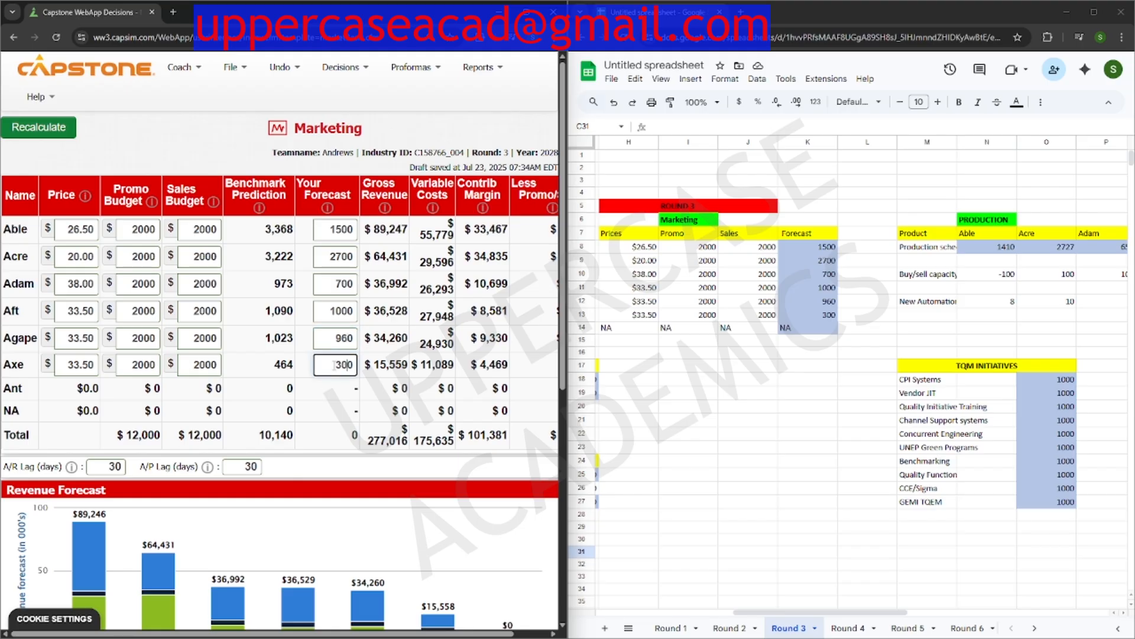
left_click(68, 134)
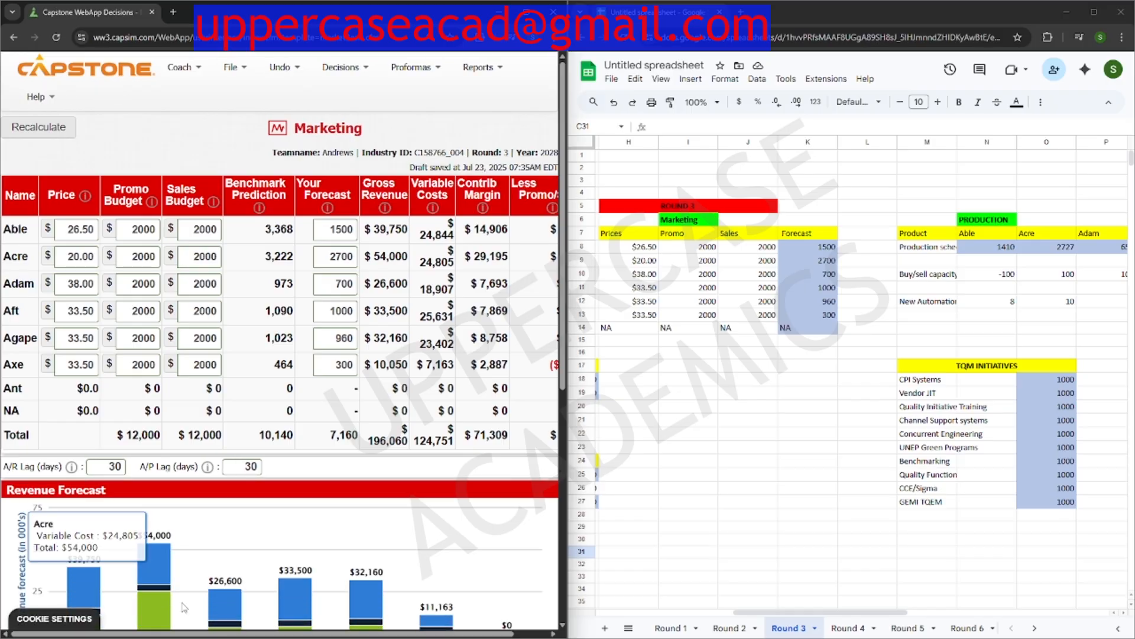
Step: Show the full Marketing table in an enlarged window and examine Axe's margin less promo and sales costs
left_click_drag(200, 634, 233, 634)
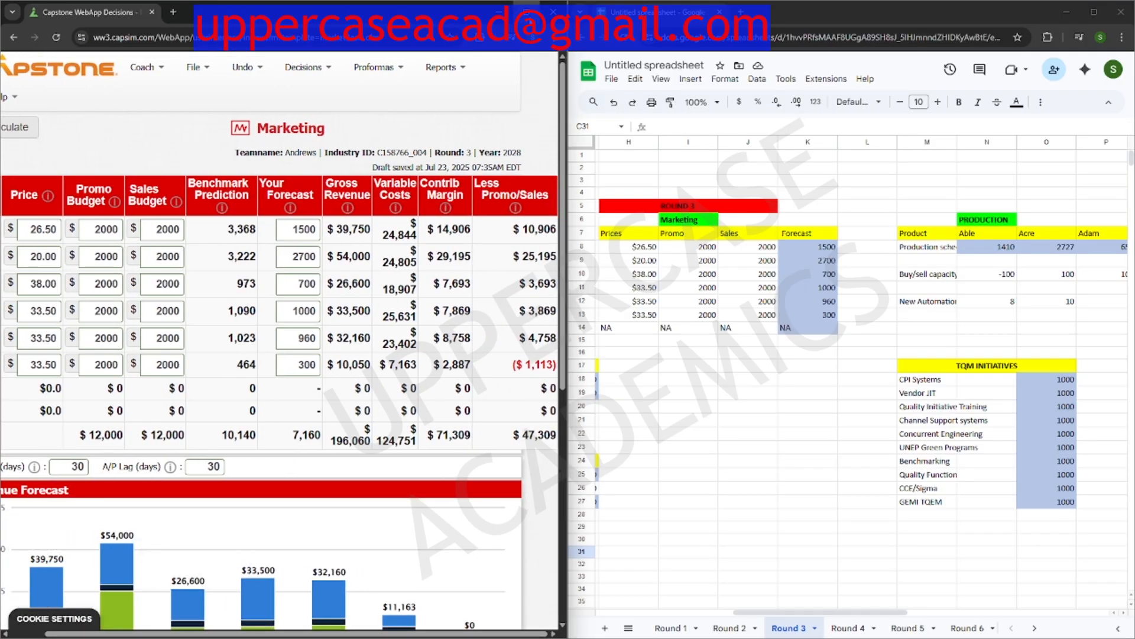
left_click(526, 11)
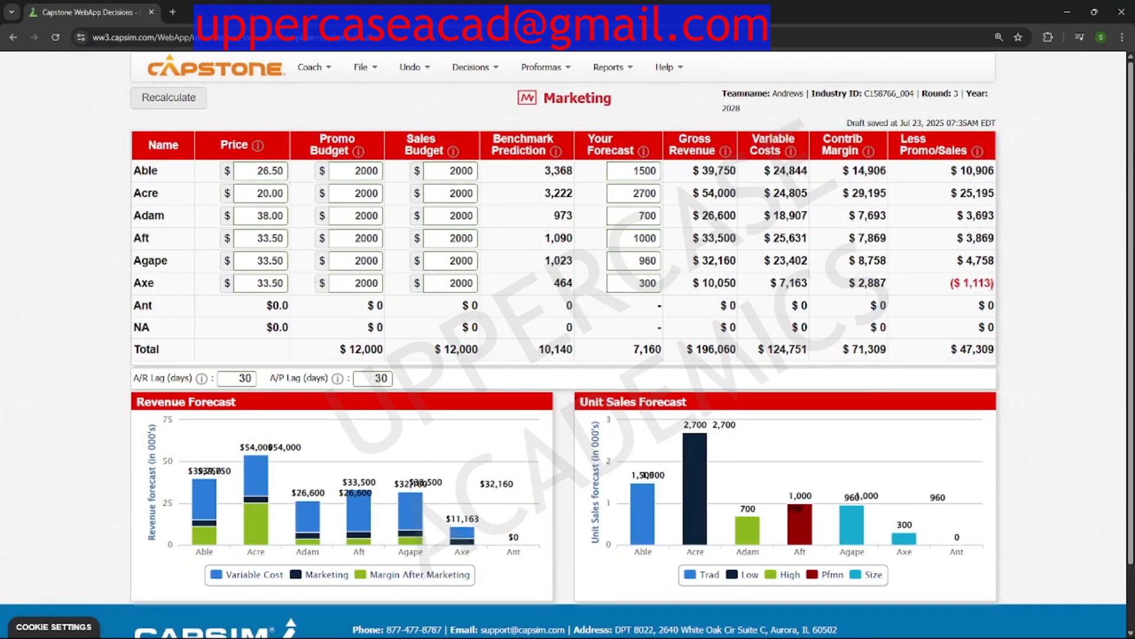
left_click_drag(995, 283, 950, 283)
left_click(939, 291)
left_click_drag(949, 284, 998, 287)
left_click(998, 289)
left_click_drag(998, 288, 951, 284)
Step: Save the Marketing decisions as a draft and open the Production decisions
left_click(476, 68)
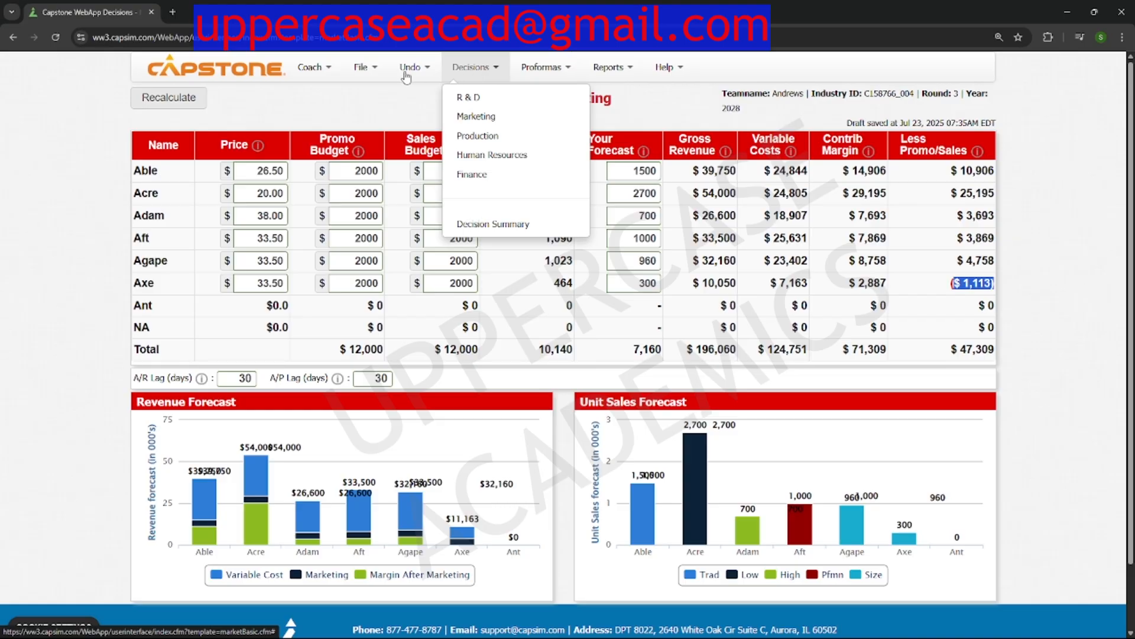
left_click(371, 71)
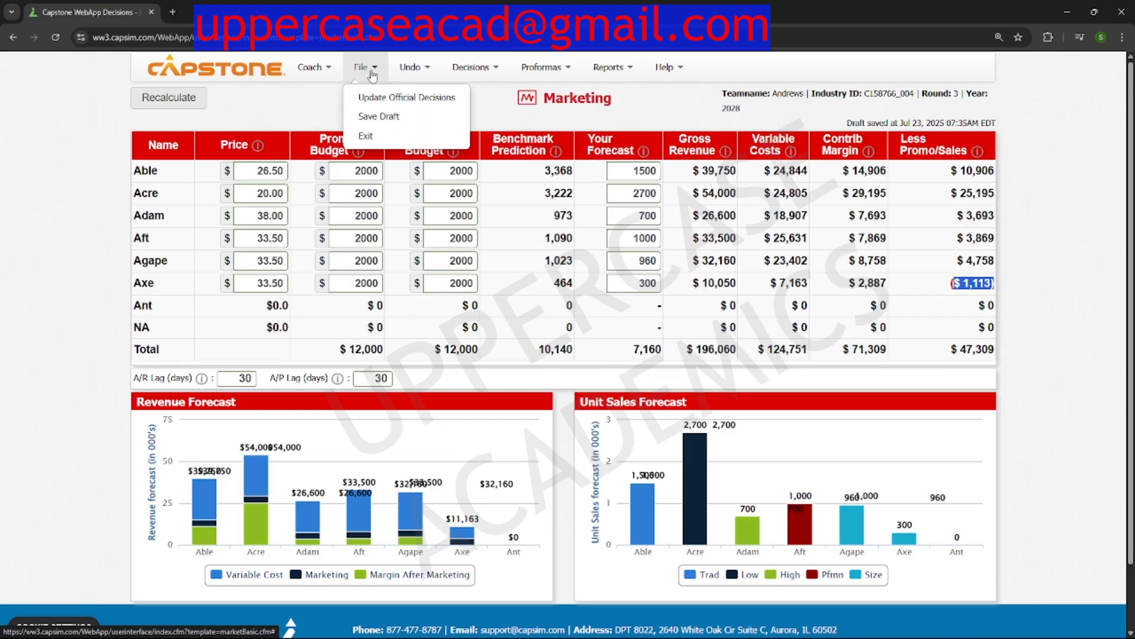
left_click(382, 119)
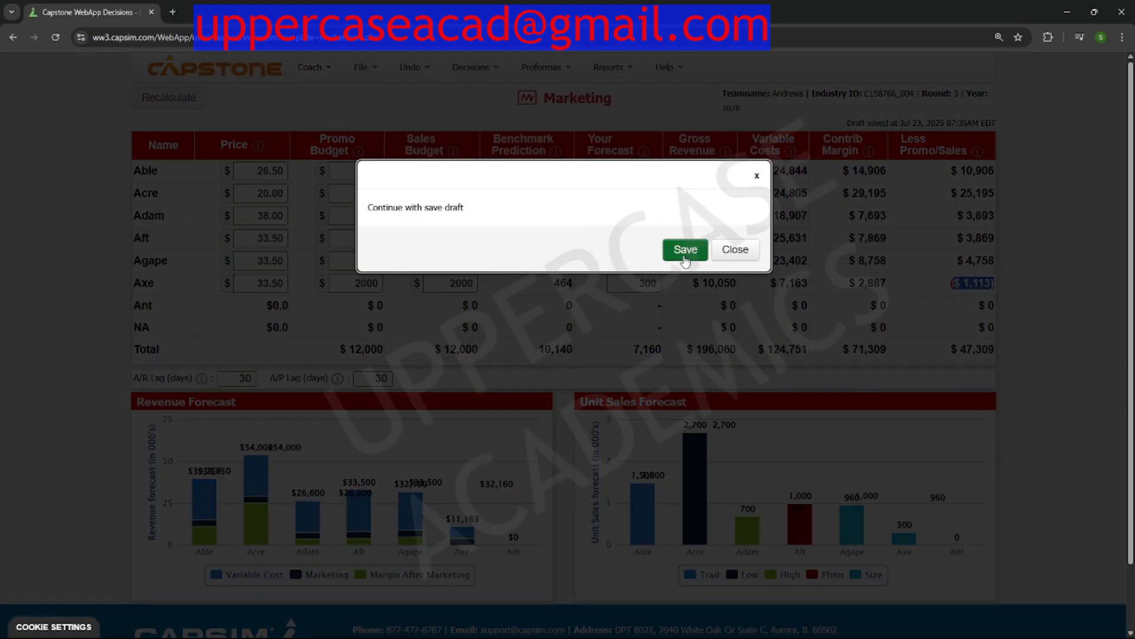
left_click(685, 249)
left_click(473, 68)
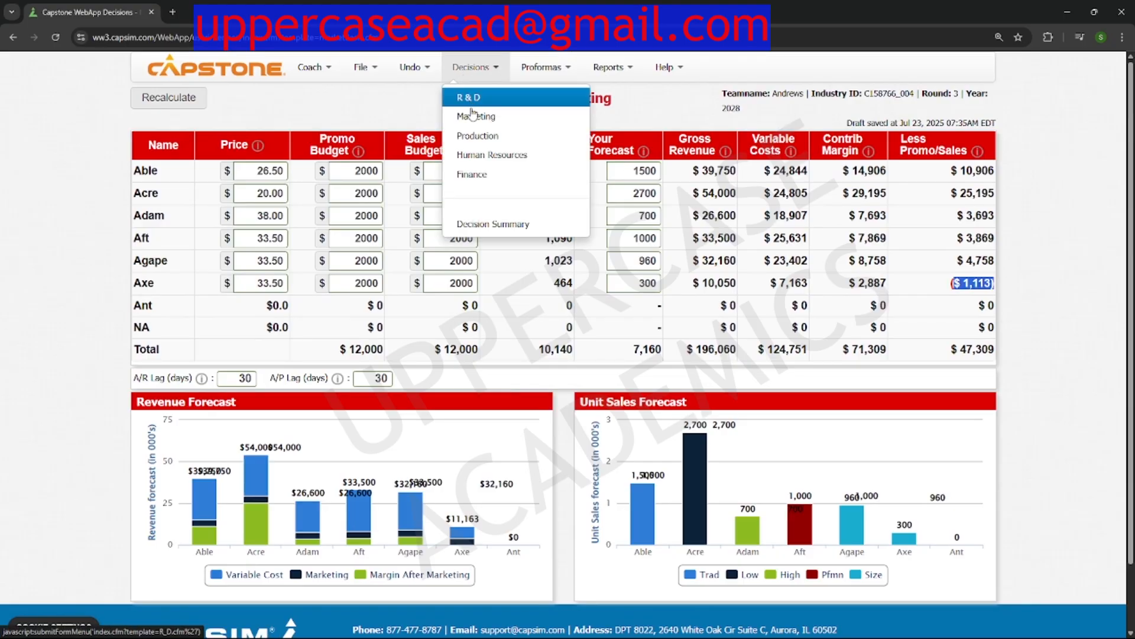
left_click(473, 136)
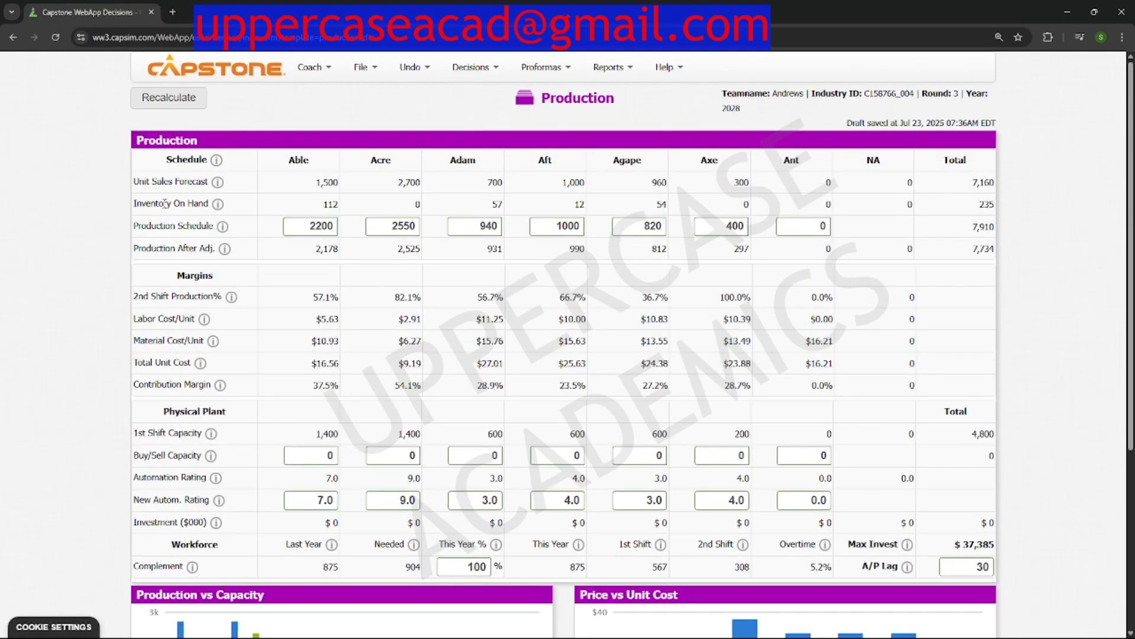
Step: Review the Production page's sections and its sales forecast, inventory on hand, production schedule and production after adjustment rows
double_click(187, 160)
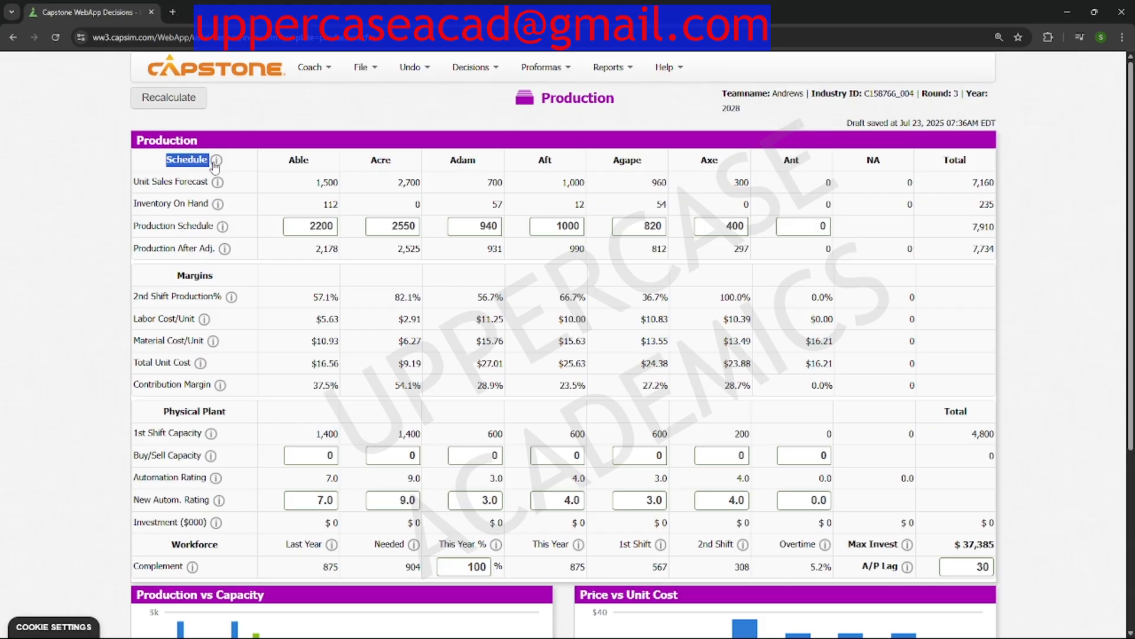
left_click_drag(184, 275, 223, 278)
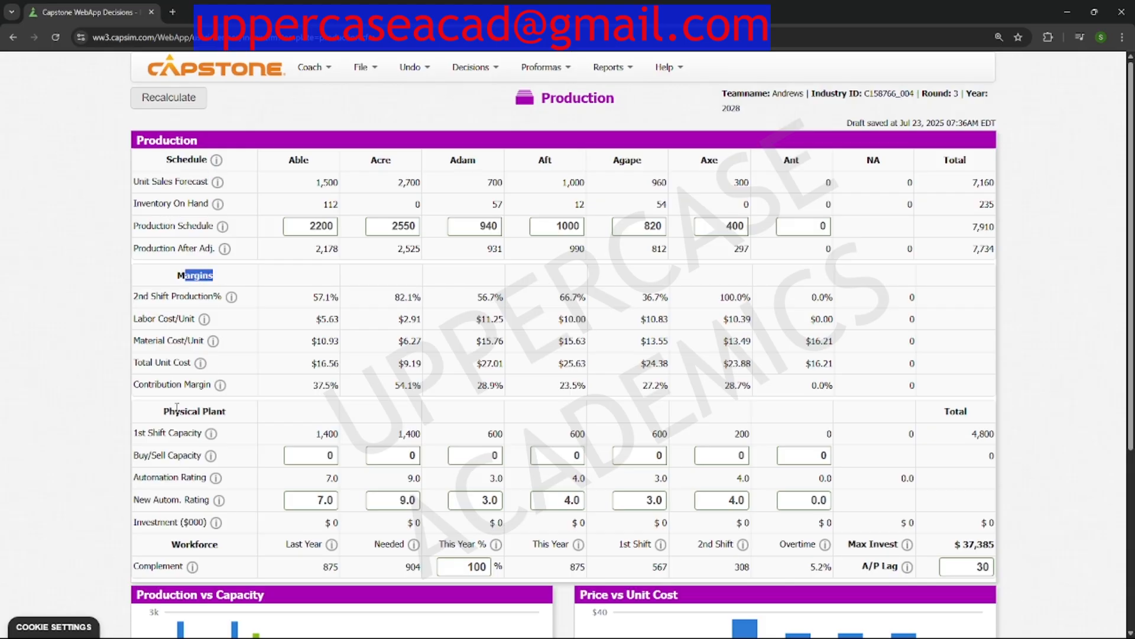
left_click_drag(164, 411, 228, 412)
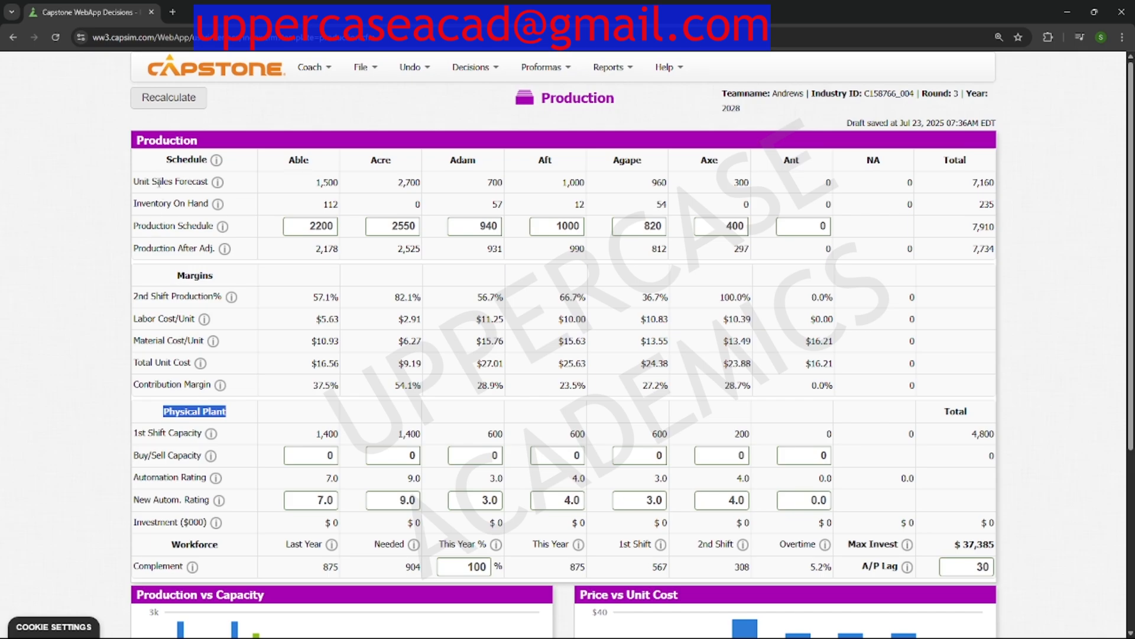
left_click_drag(145, 183, 224, 184)
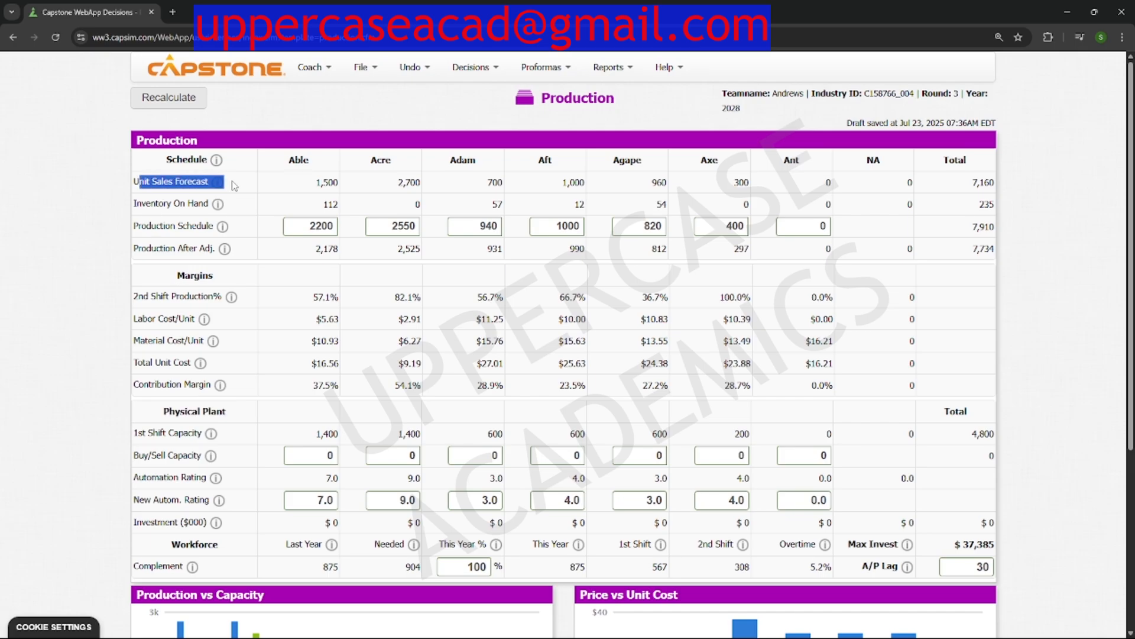
left_click(317, 188)
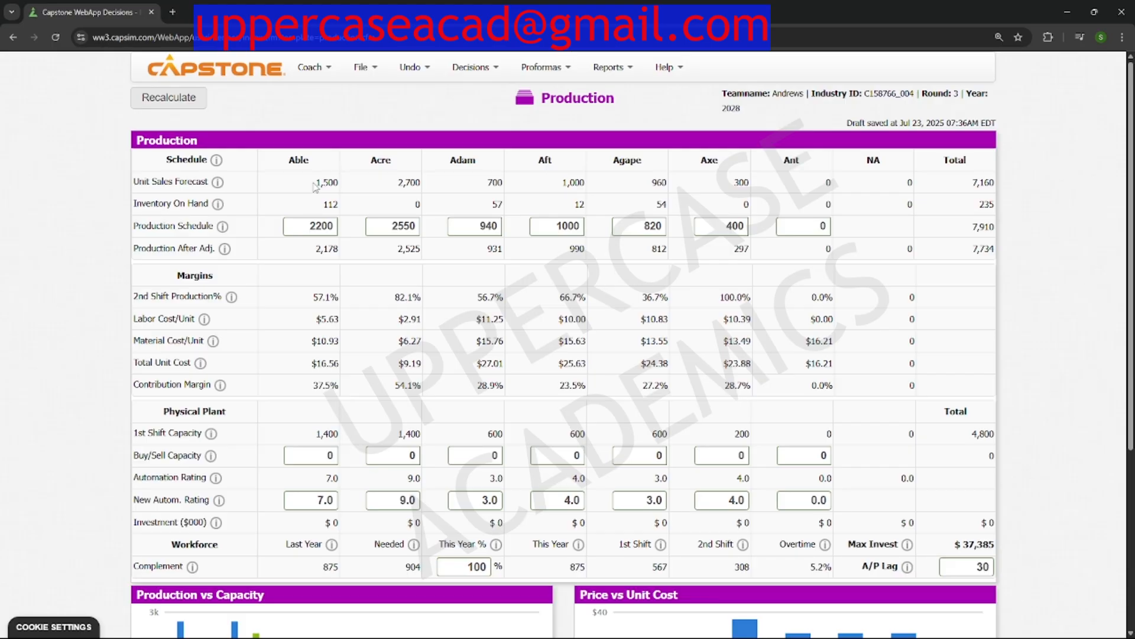
left_click_drag(315, 188, 747, 183)
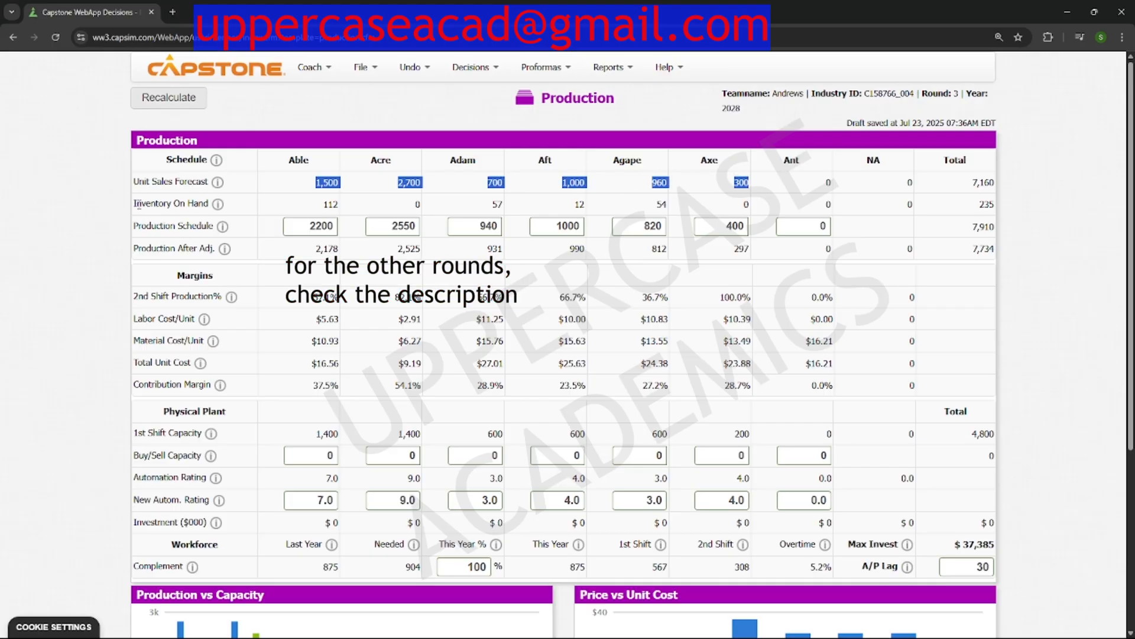
left_click_drag(135, 204, 211, 207)
left_click(227, 207)
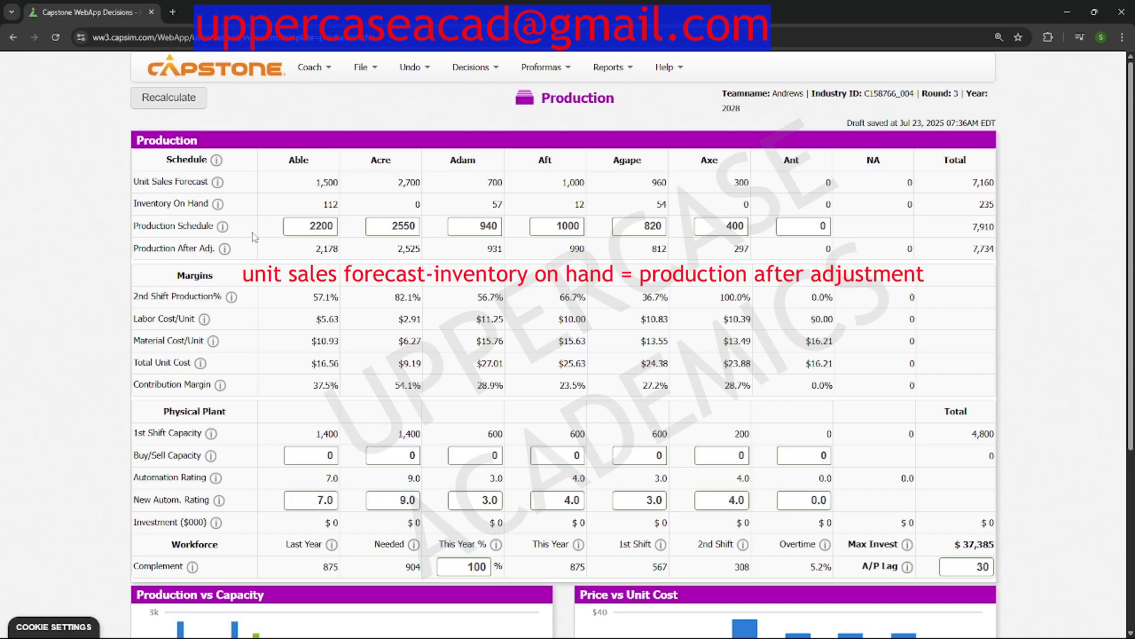
left_click_drag(134, 249, 238, 253)
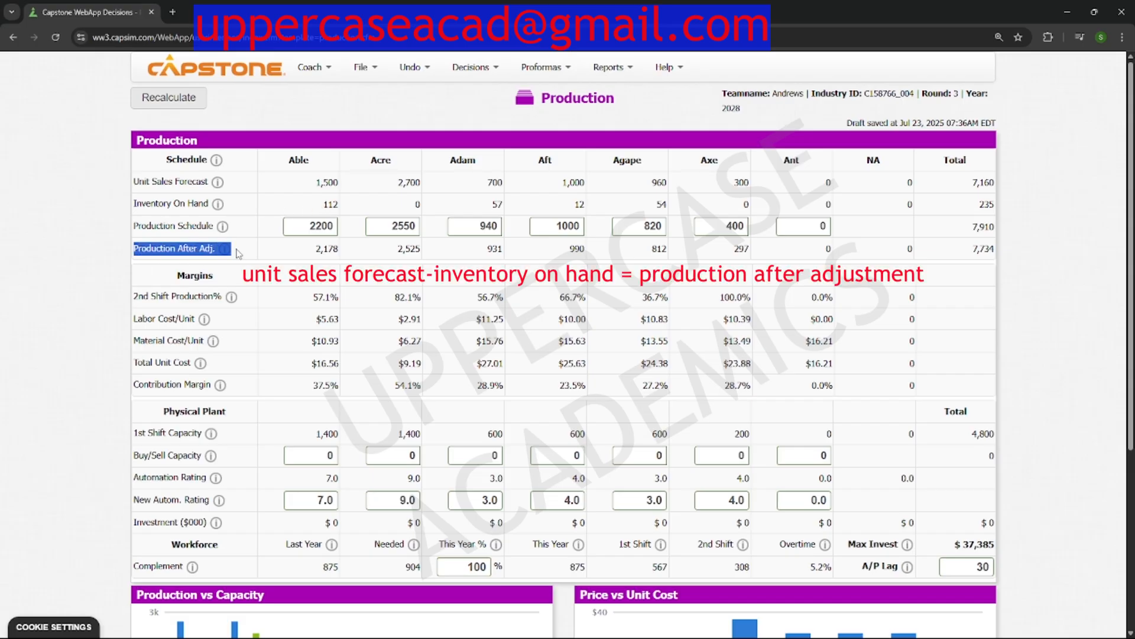
left_click(238, 253)
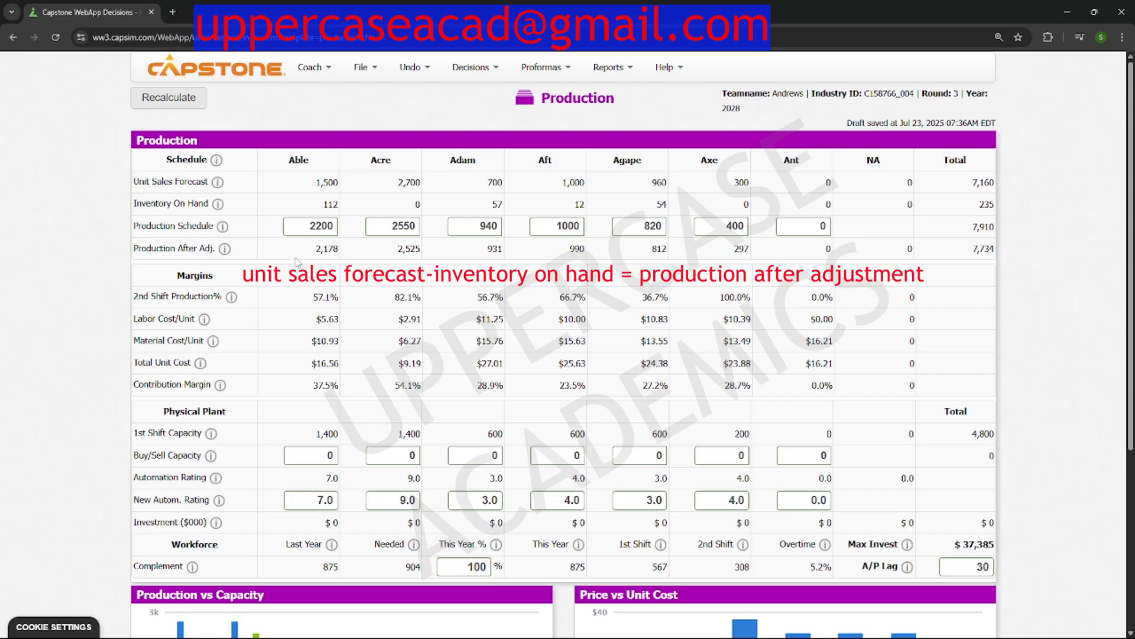
left_click_drag(137, 225, 224, 229)
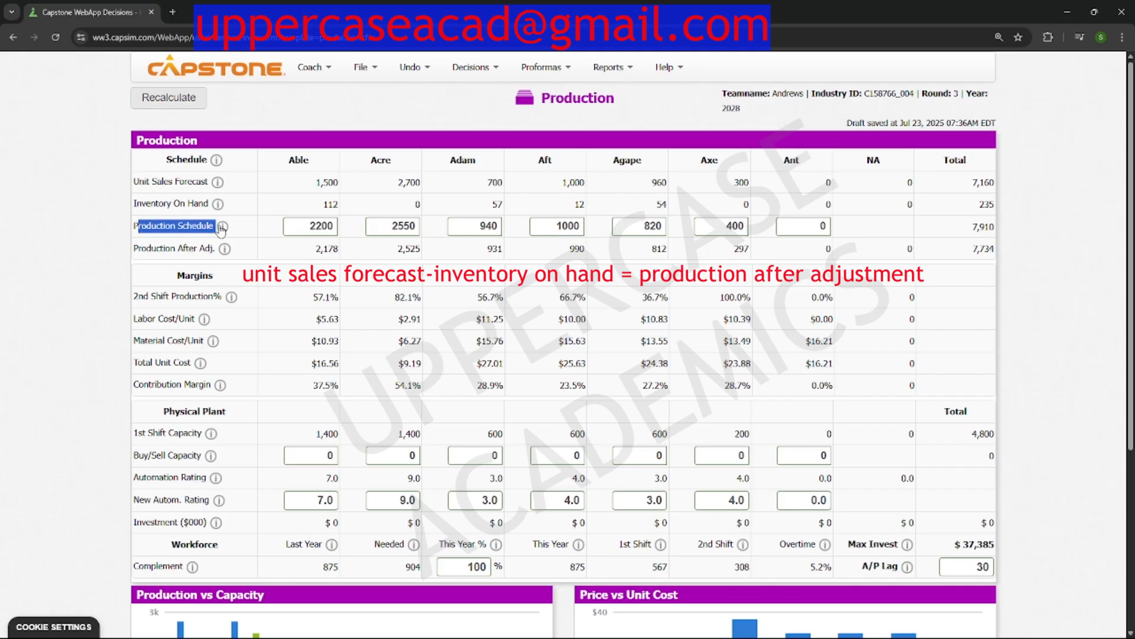
left_click(234, 232)
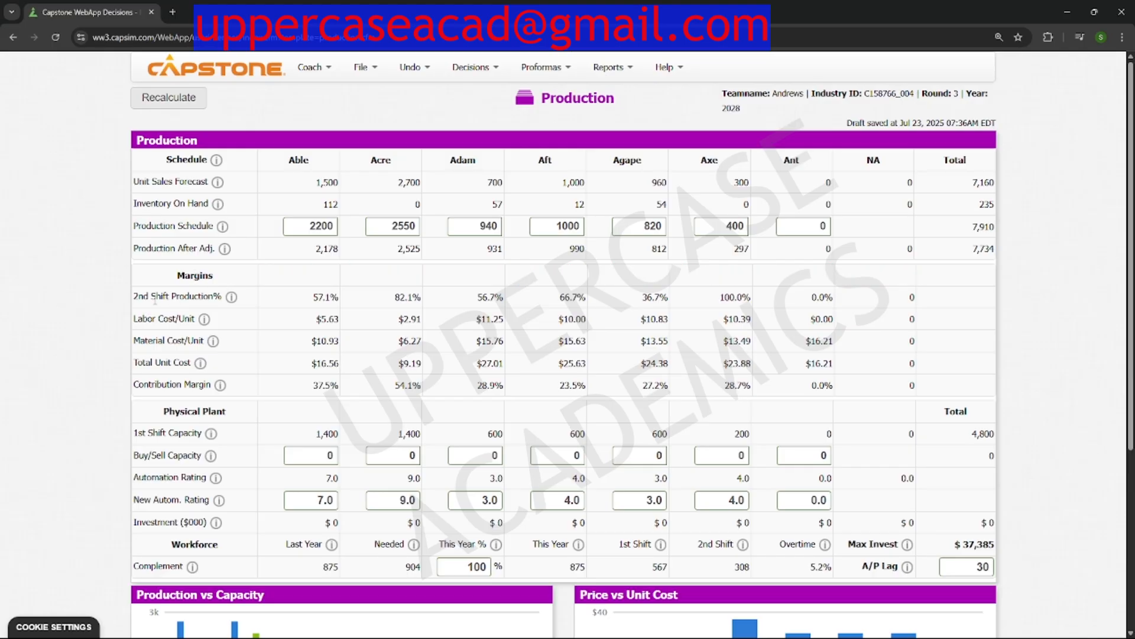
Step: Examine the second shift production and contribution margin rows, and the capacity and automation rows of the physical plant
left_click_drag(155, 299, 236, 297)
left_click(168, 321)
left_click_drag(139, 385, 211, 384)
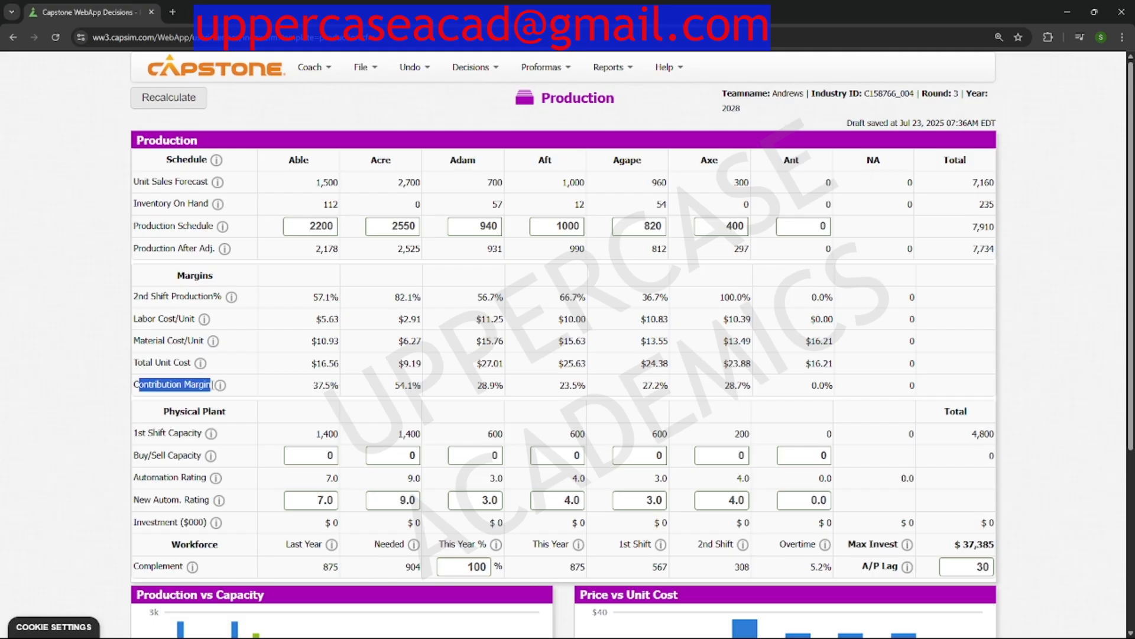
scroll(177, 426, "down", 2)
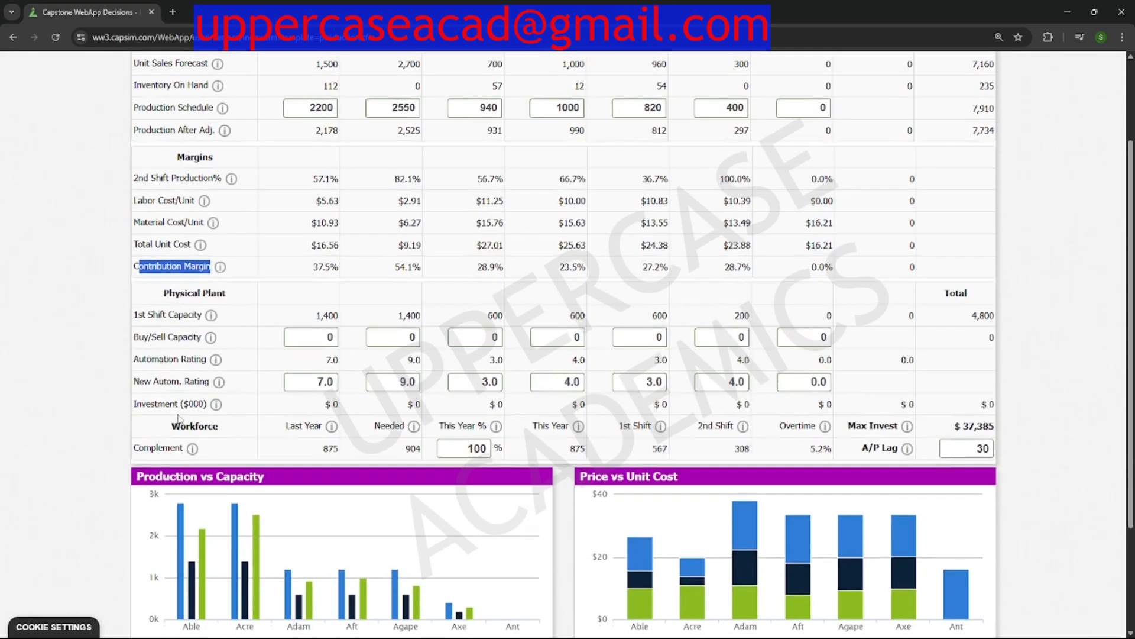
left_click_drag(163, 314, 195, 315)
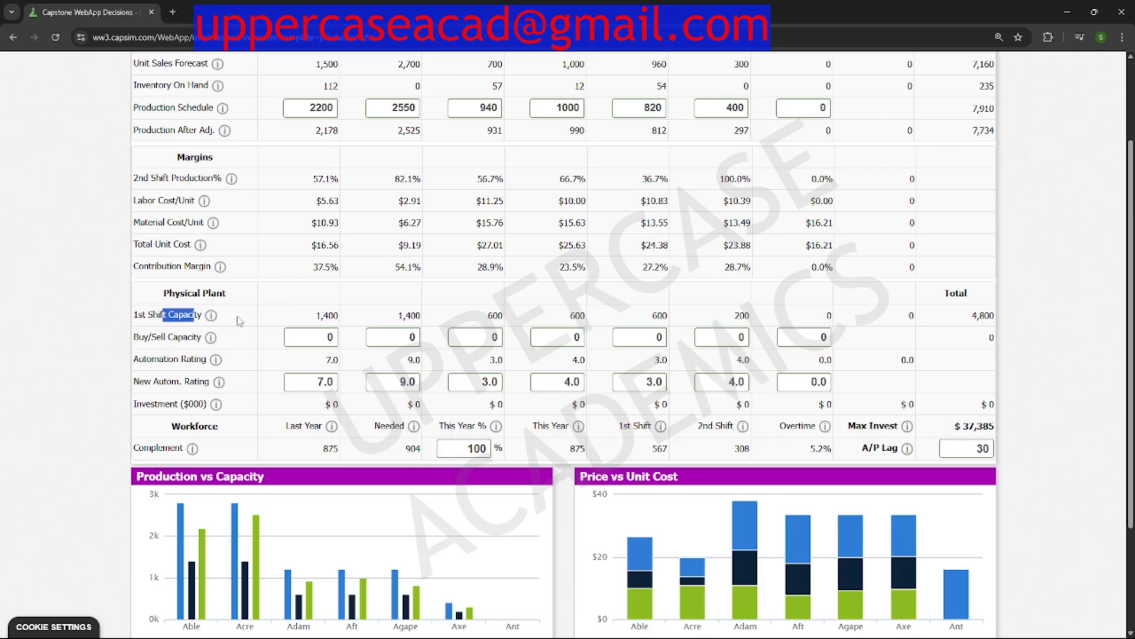
left_click(236, 341)
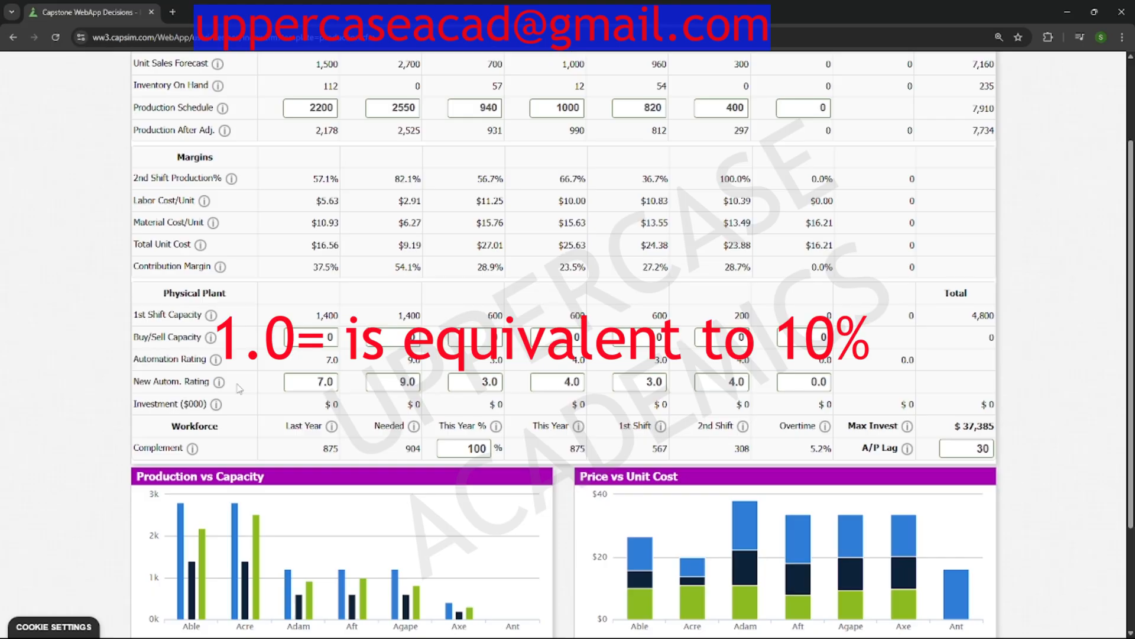
scroll(260, 379, "up", 2)
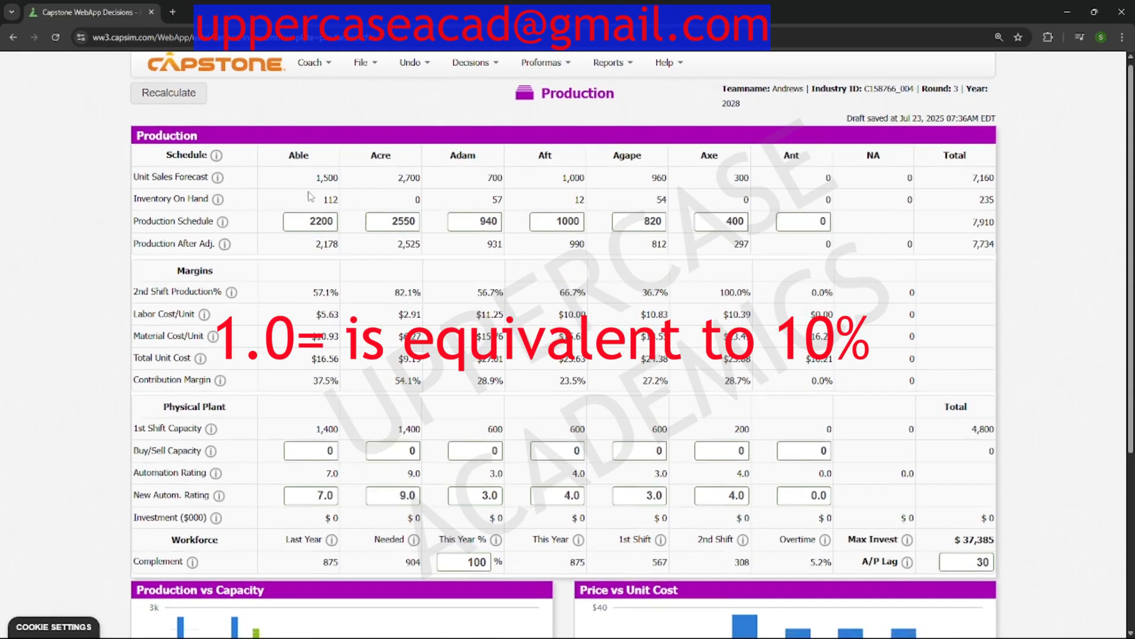
Step: Examine the Production vs Capacity and Price vs Unit Cost charts and the automation and labor cost rows
scroll(310, 197, "down", 3)
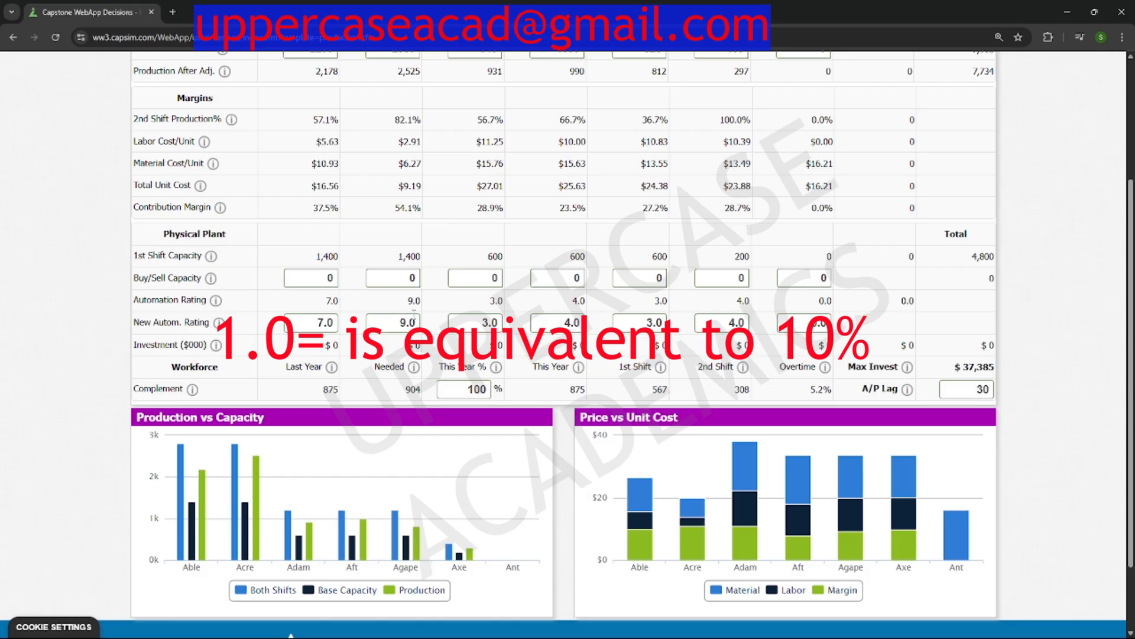
scroll(394, 310, "up", 2)
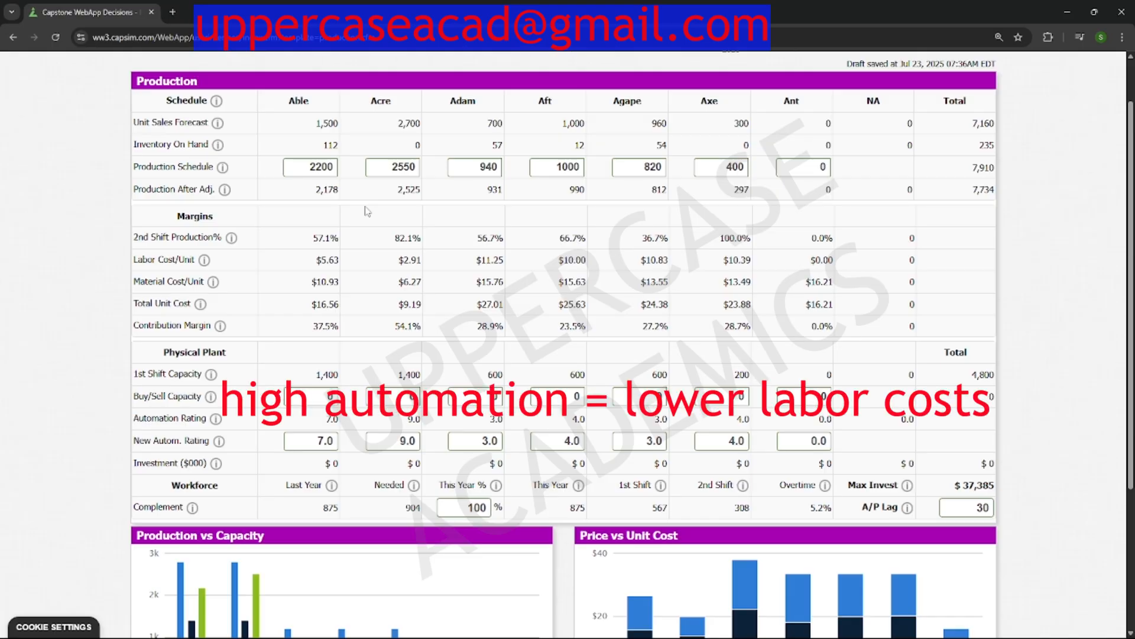
scroll(367, 211, "up", 1)
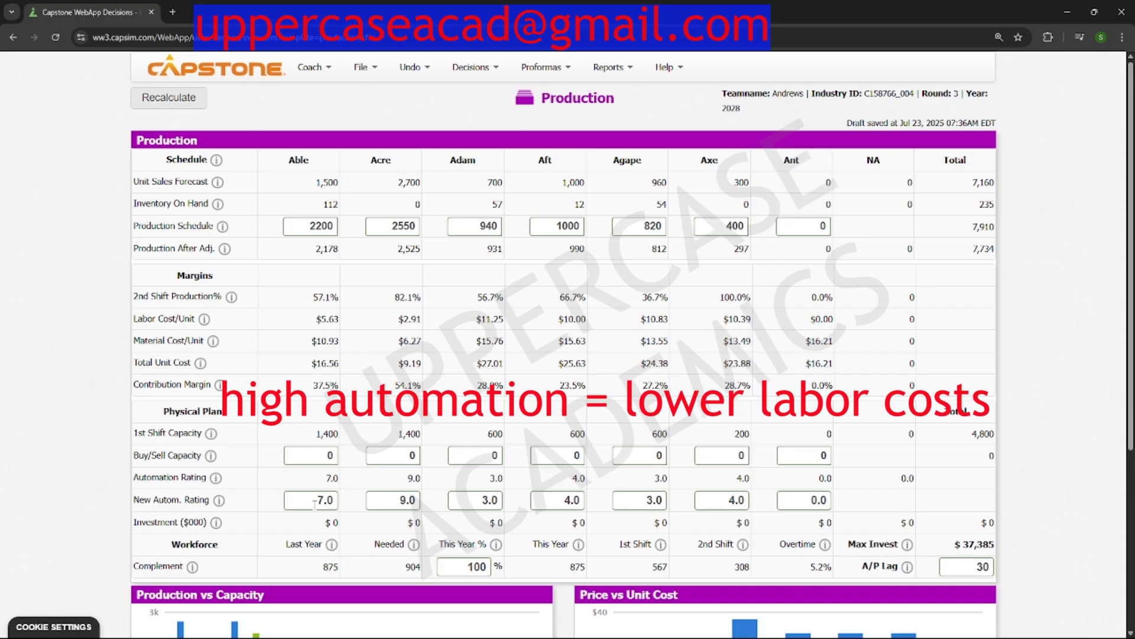
Step: Switch to the planning spreadsheet beside Capstone and show the Round 3 production plan for Able through Ant
mouse_move(499, 629)
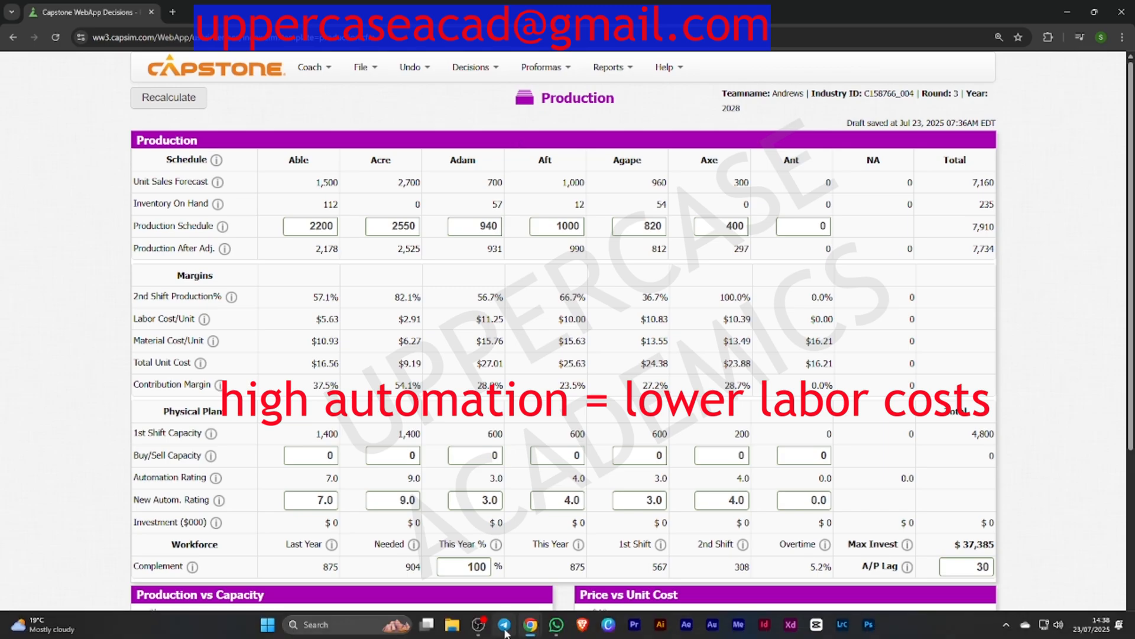
mouse_move(532, 626)
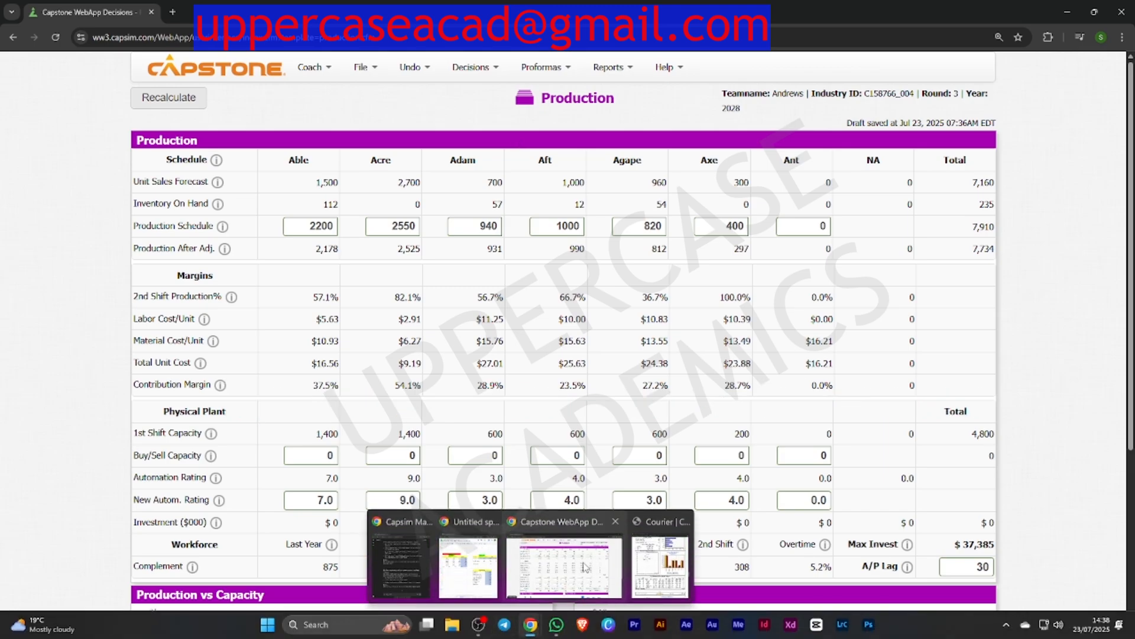
left_click(469, 569)
double_click(468, 13)
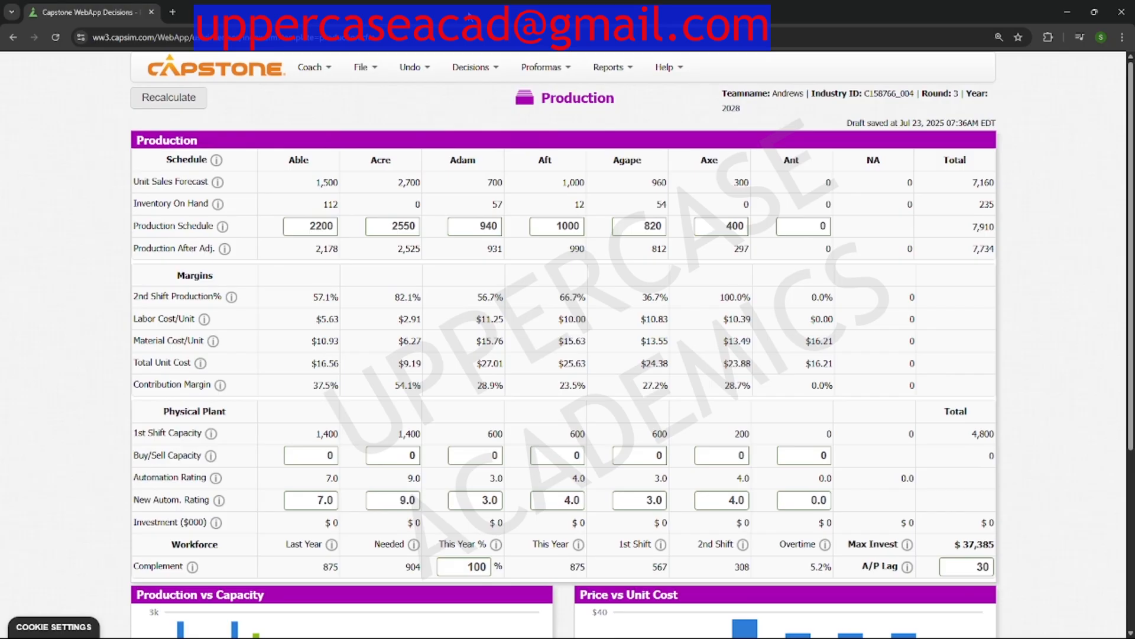
double_click(469, 14)
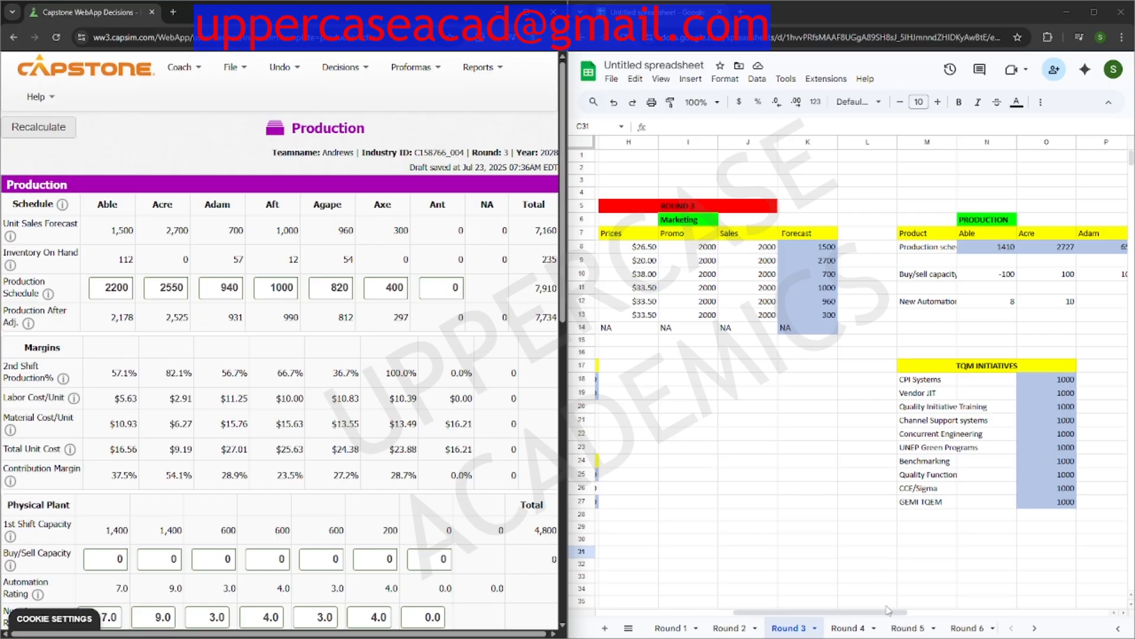
left_click_drag(893, 612, 1005, 613)
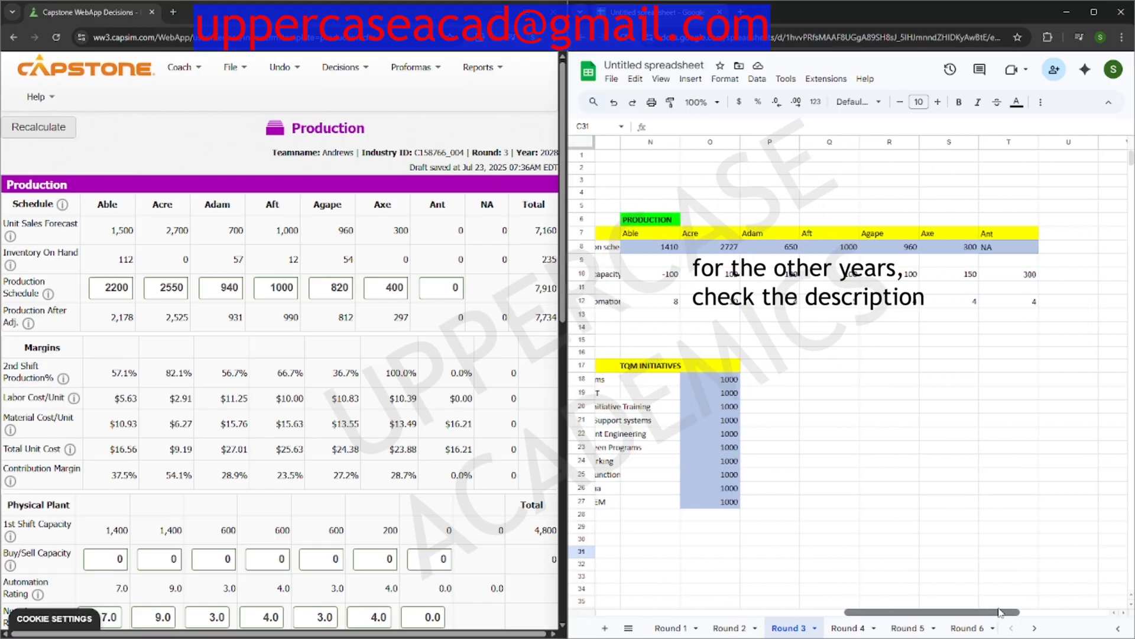
Step: Set the production schedule to 1410 for Able, 2727 for Acre and 650 for Adam
left_click(122, 286)
double_click(123, 287)
type("1410")
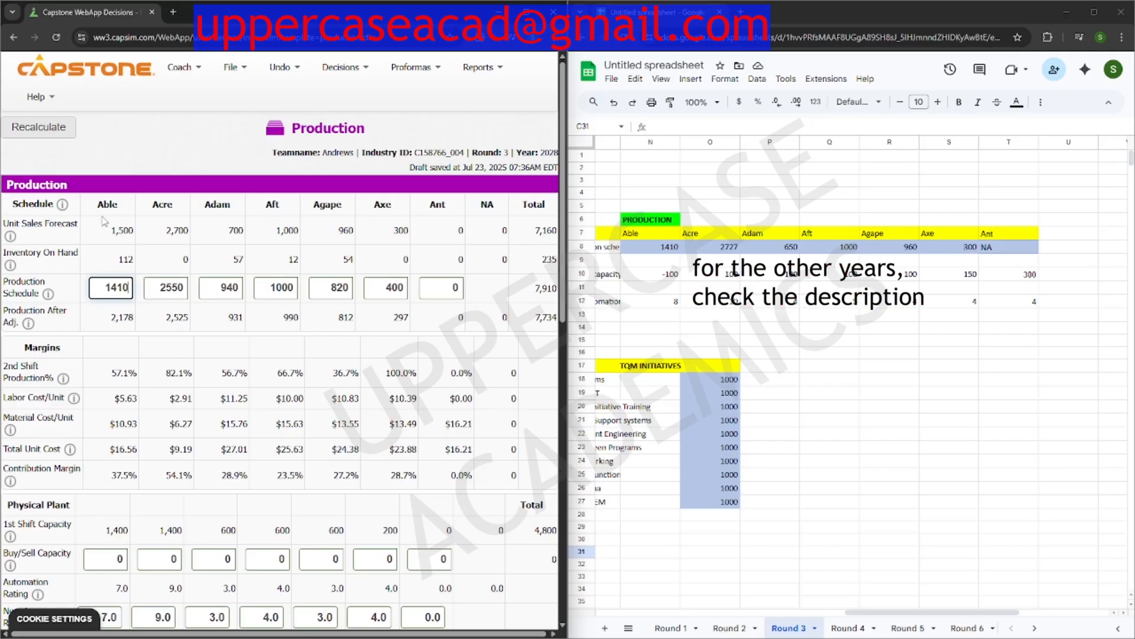
double_click(121, 230)
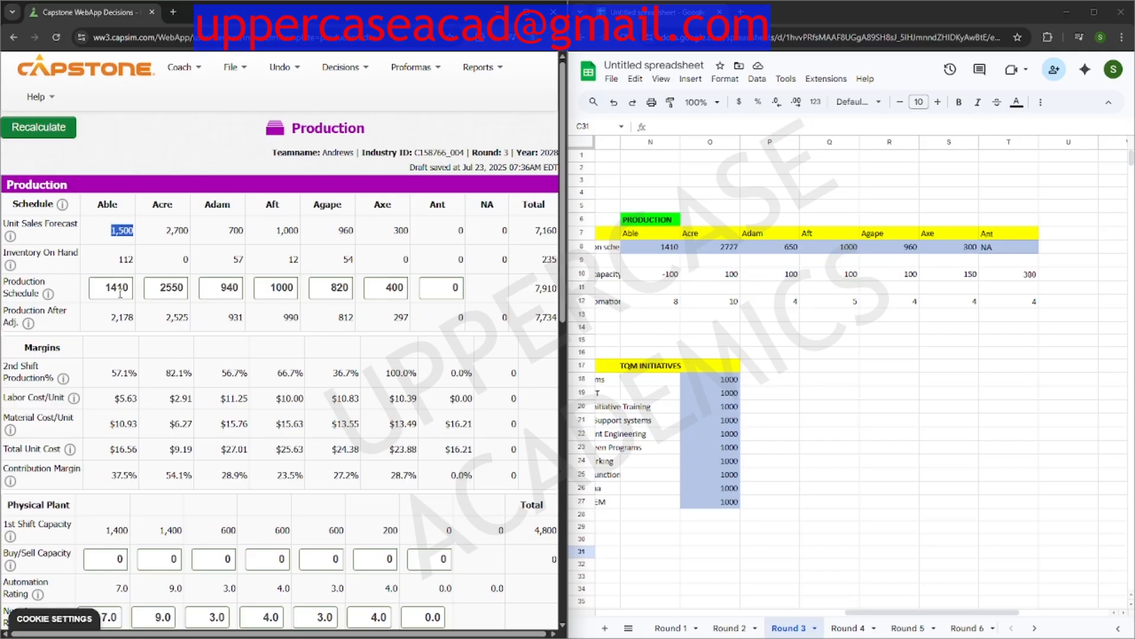
double_click(125, 259)
double_click(176, 293)
type("2727")
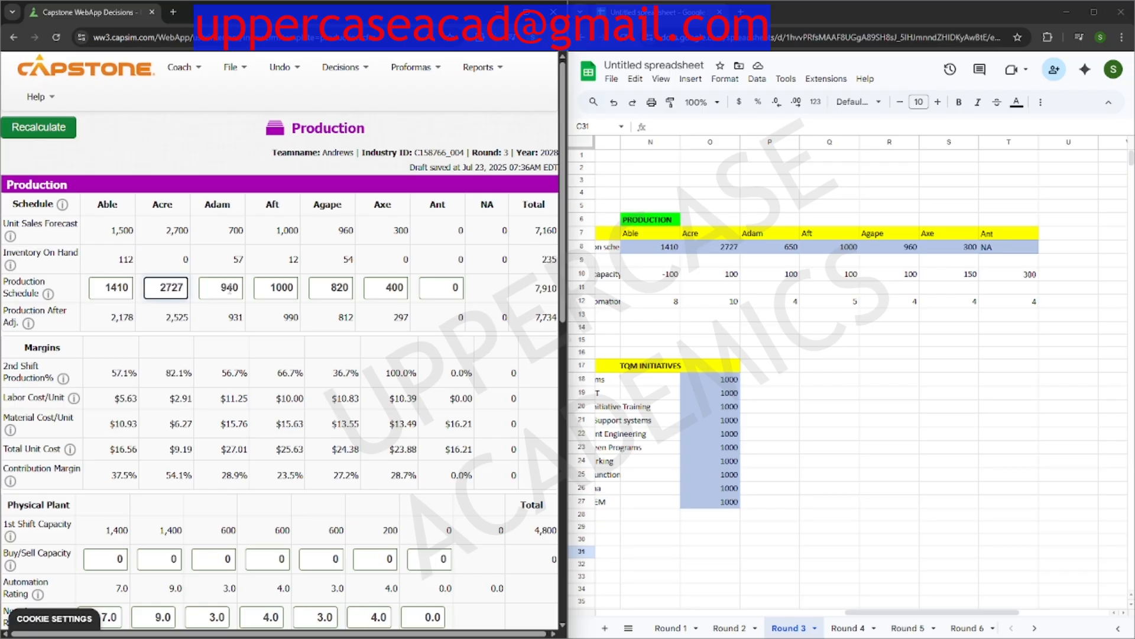
double_click(230, 288)
type("650")
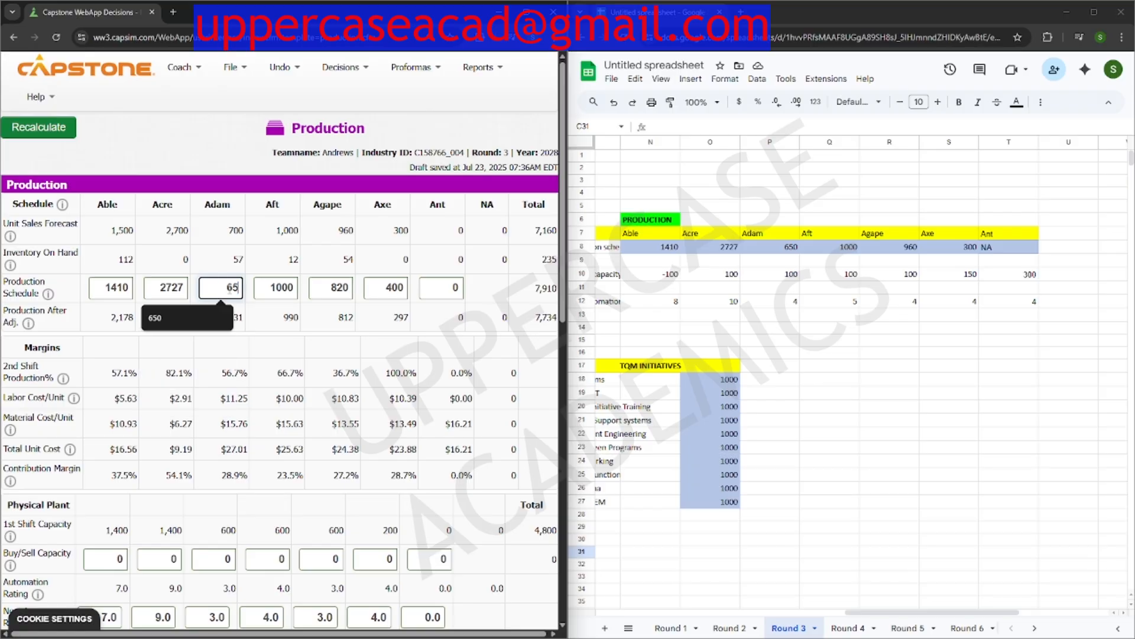
Step: Set the production schedule to 1000 for Aft, 960 for Agape and 300 for Axe, and recalculate
double_click(288, 288)
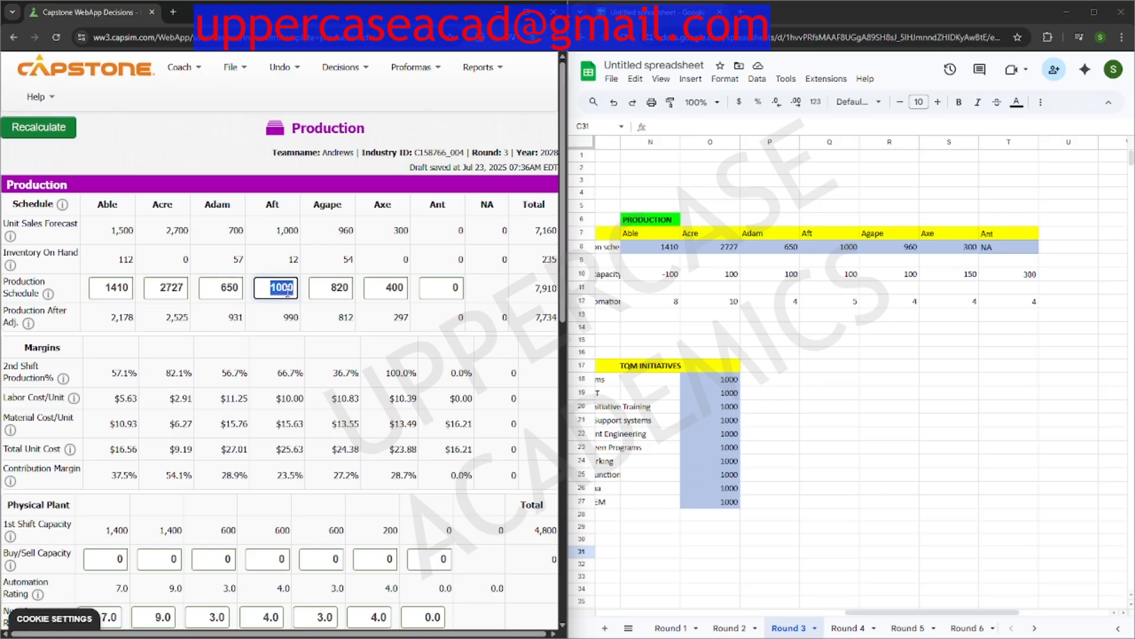
type("1000")
double_click(332, 288)
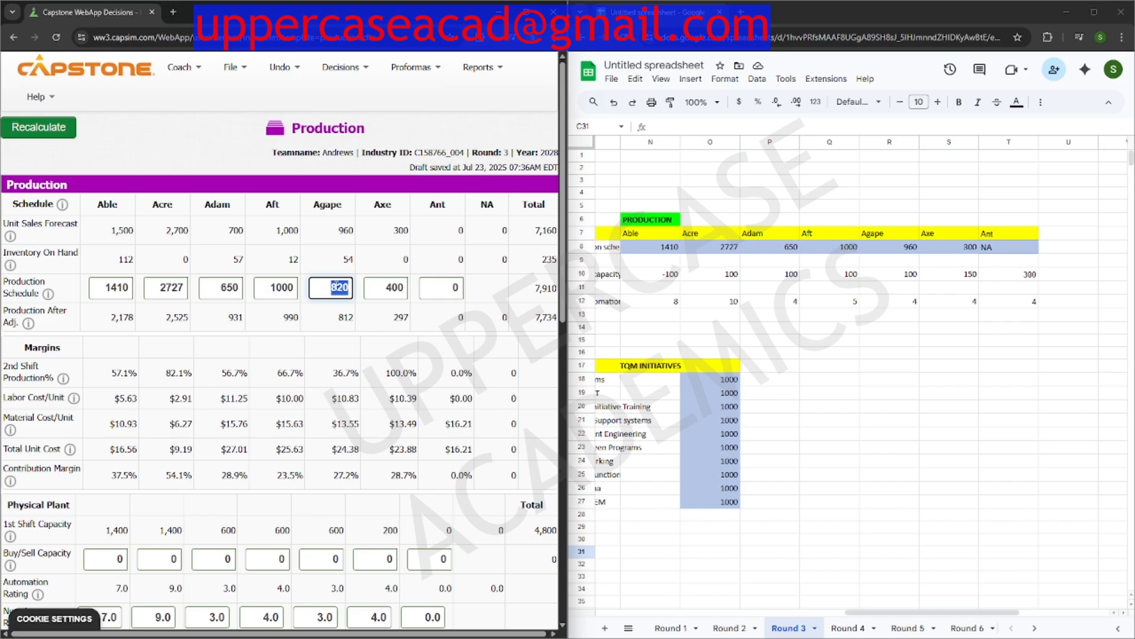
type("960")
double_click(405, 290)
type("300")
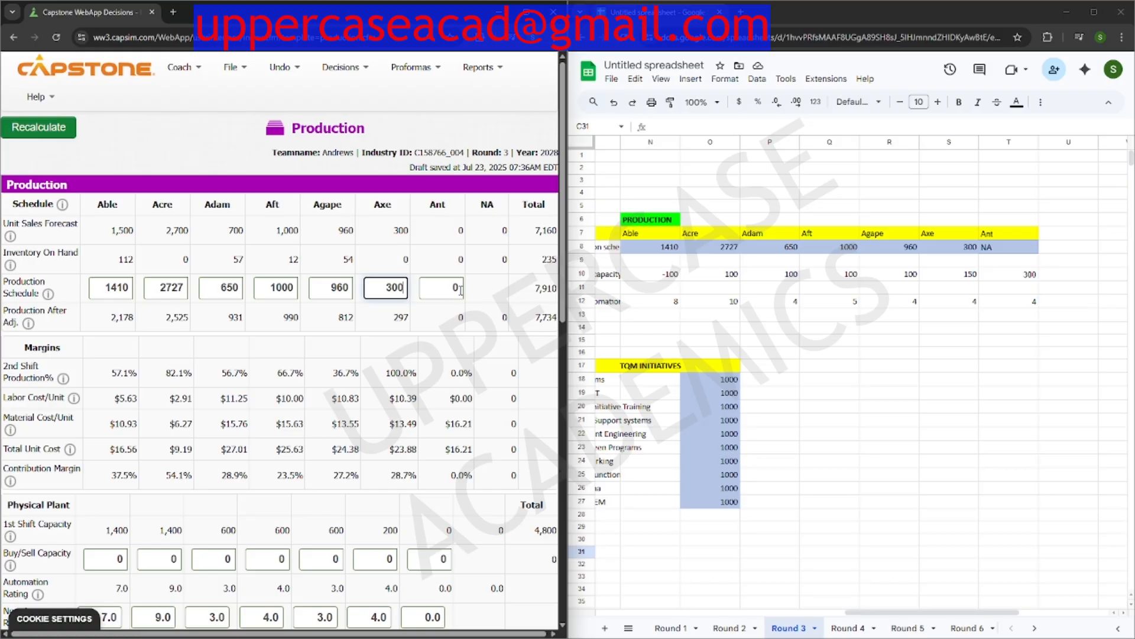
left_click(45, 132)
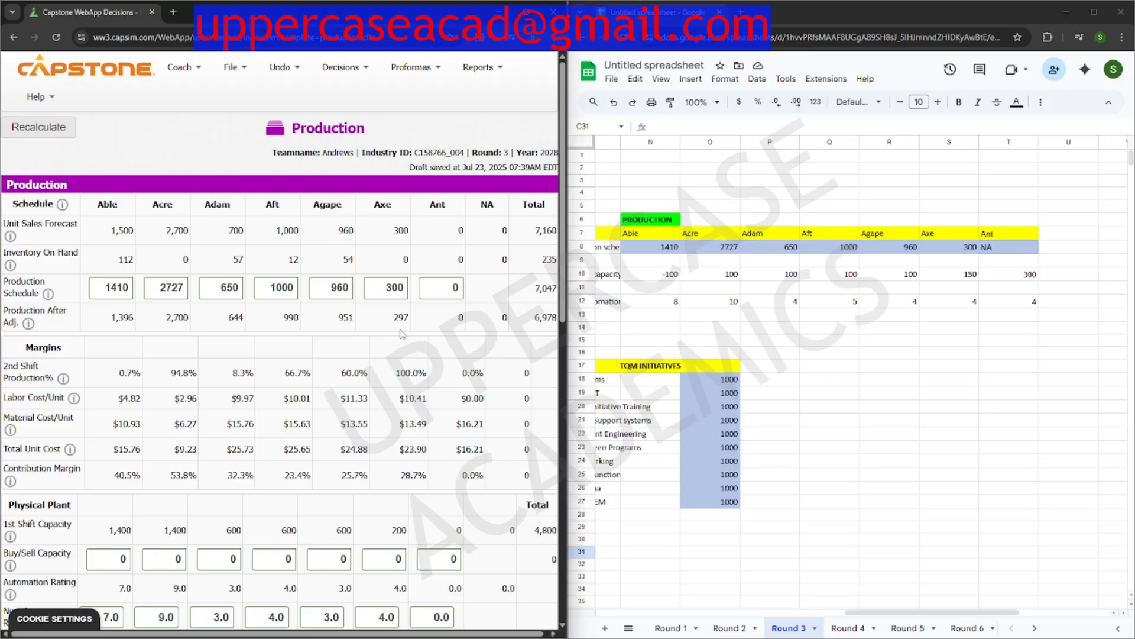
Step: Compare Axe's production after adjustment with its unit sales forecast and production schedule
left_click_drag(395, 317, 411, 321)
left_click(388, 283)
left_click_drag(393, 231, 414, 235)
left_click(342, 68)
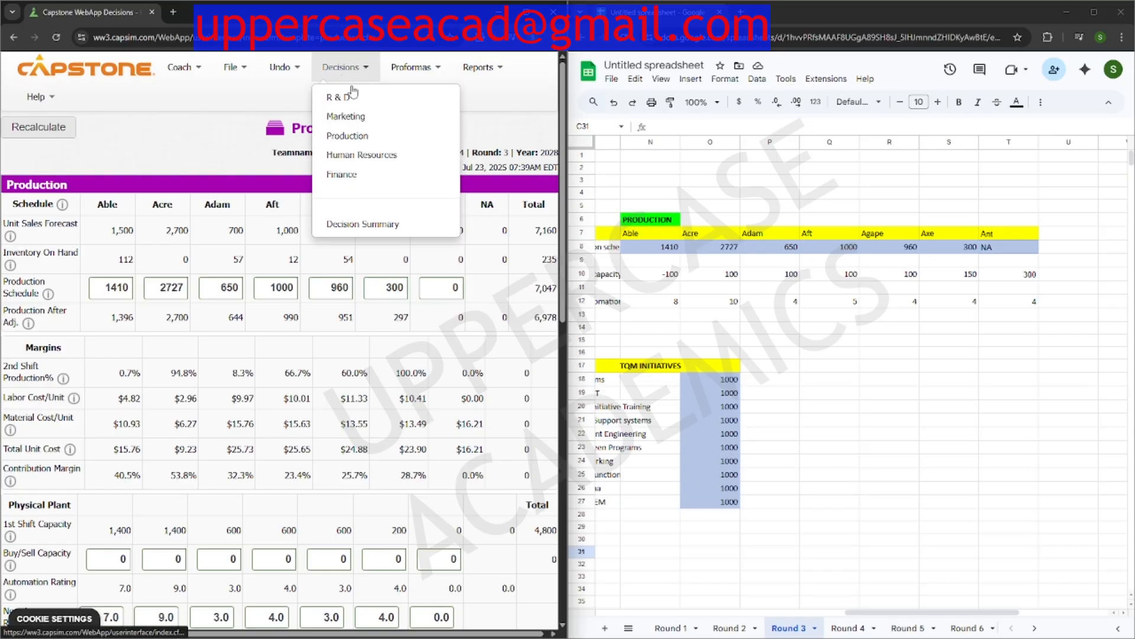
double_click(400, 229)
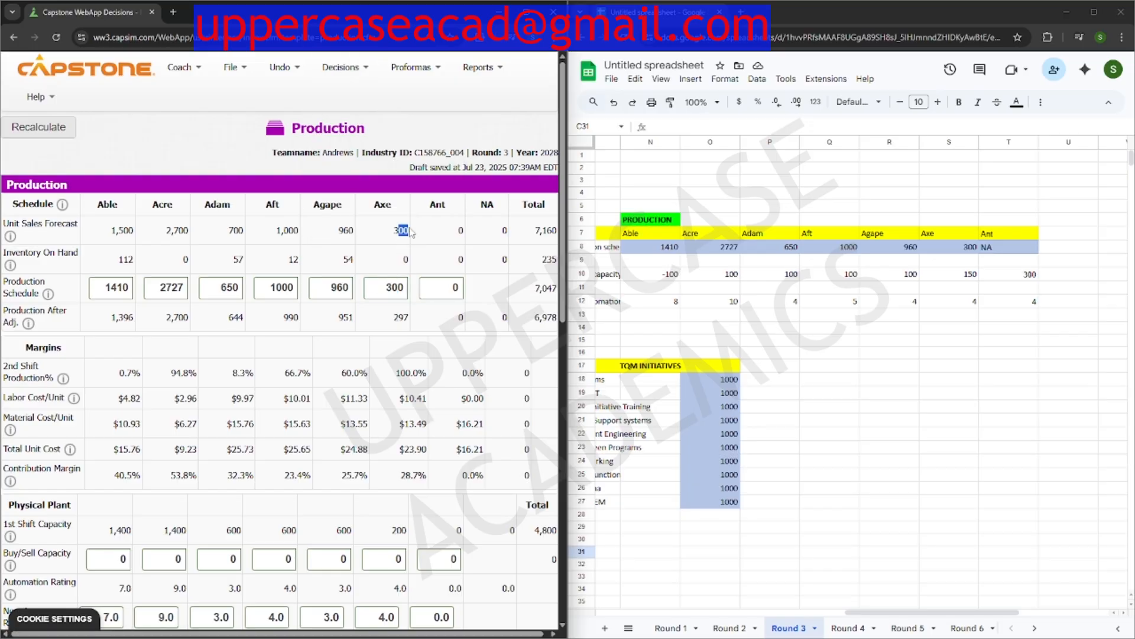
double_click(400, 317)
Step: Open the Marketing decisions, set Axe's sales forecast to 295 and recalculate
left_click(346, 69)
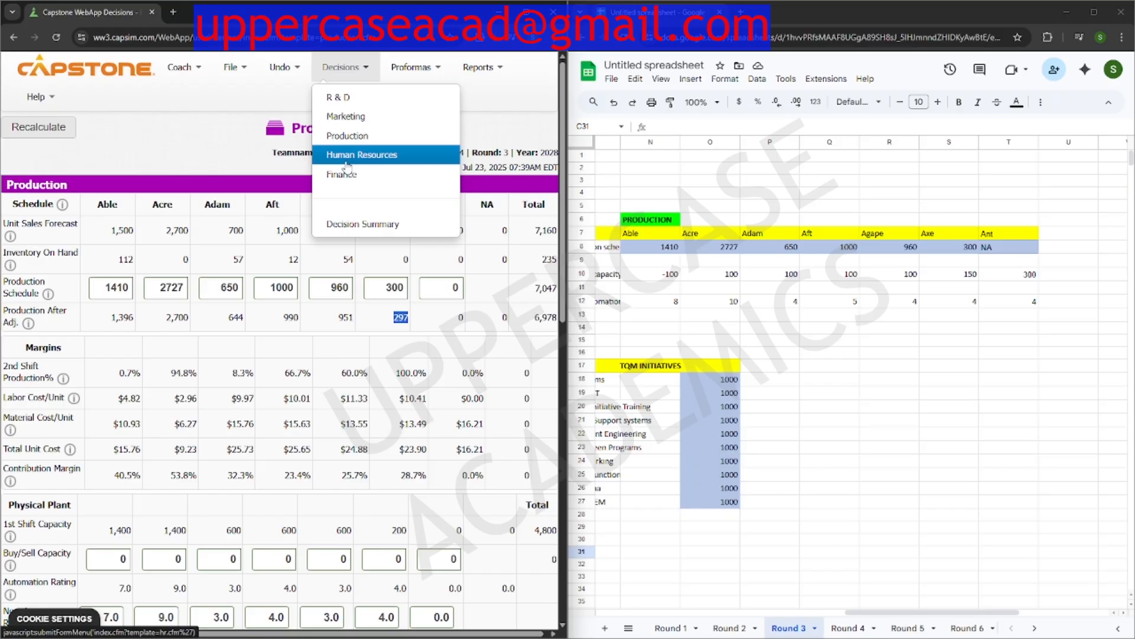
left_click(347, 120)
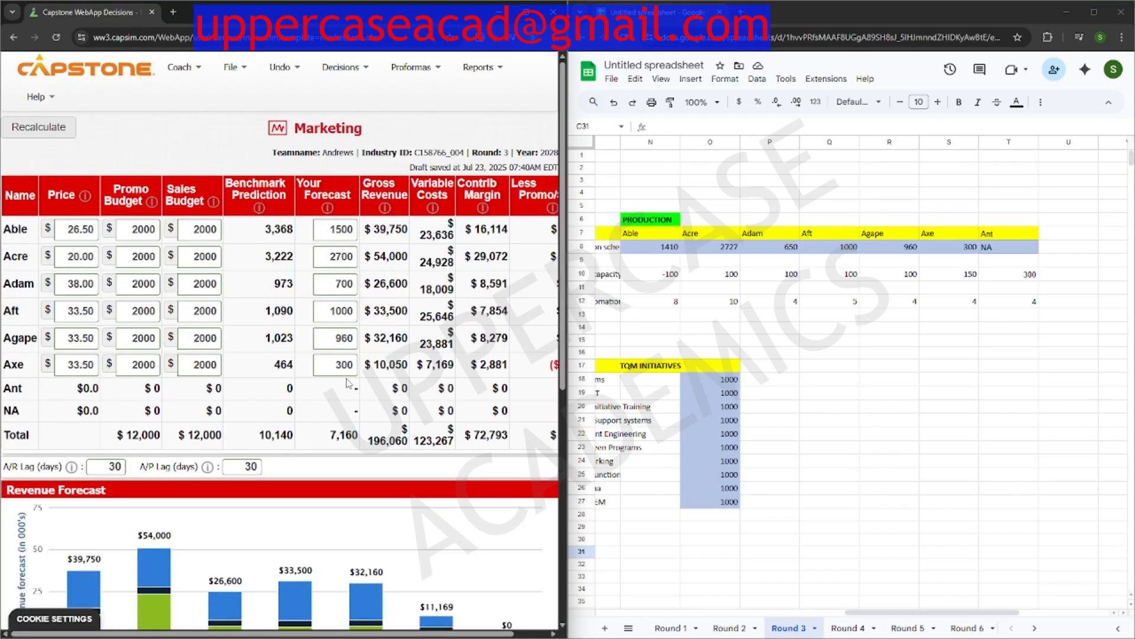
double_click(346, 364)
type("295")
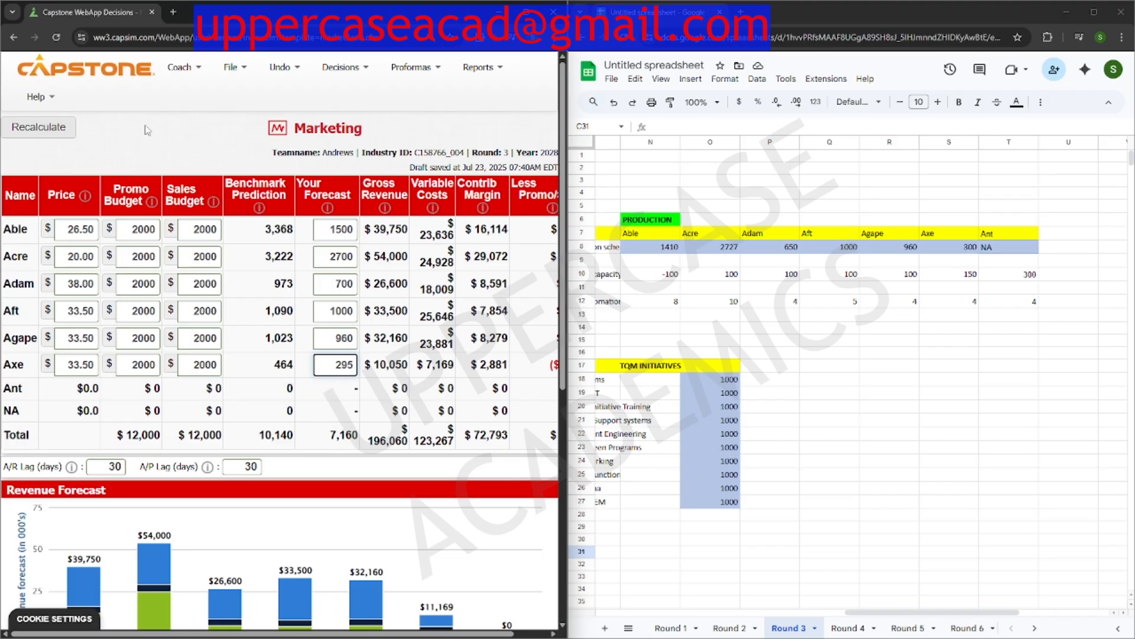
left_click(53, 136)
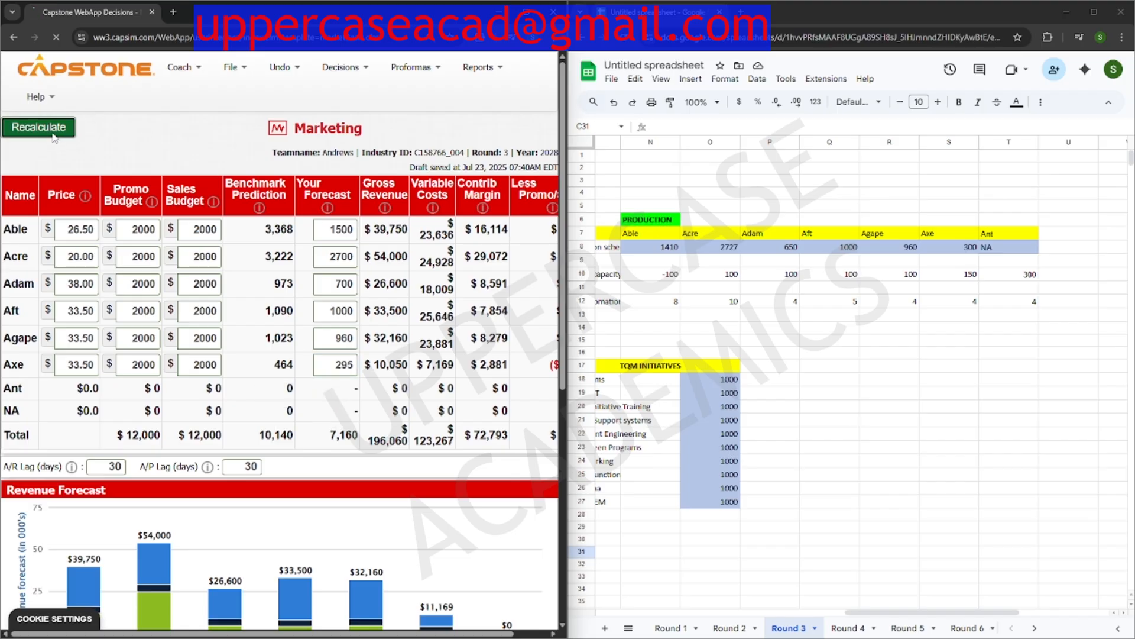
Step: Return to the Production decisions and widen the Capstone window beside the spreadsheet
left_click(342, 71)
left_click(349, 136)
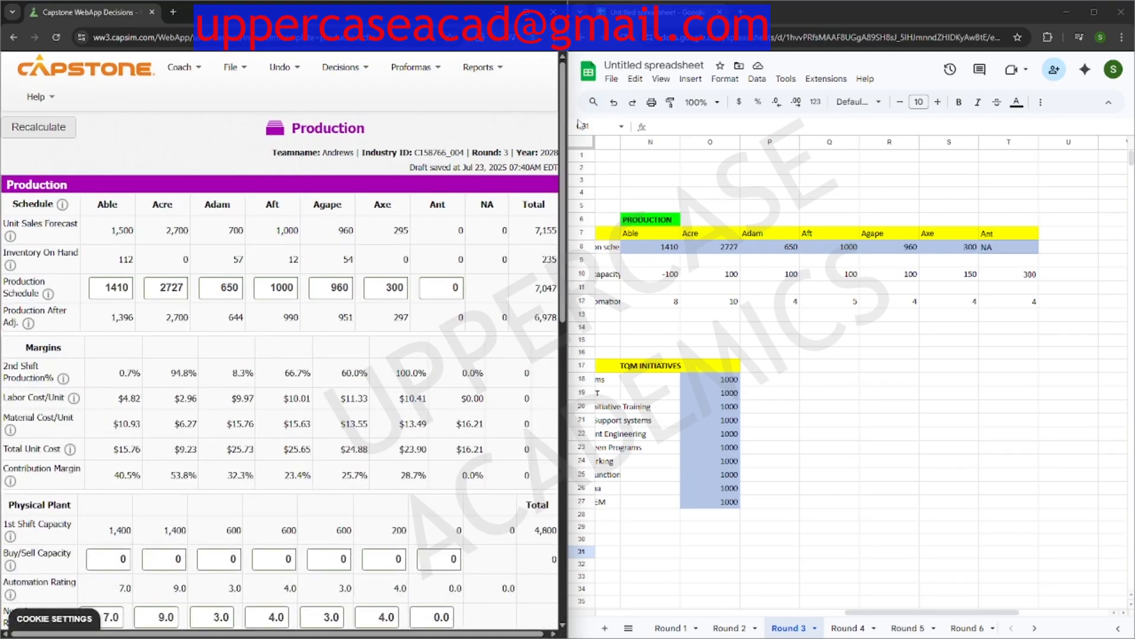
left_click_drag(565, 117, 712, 119)
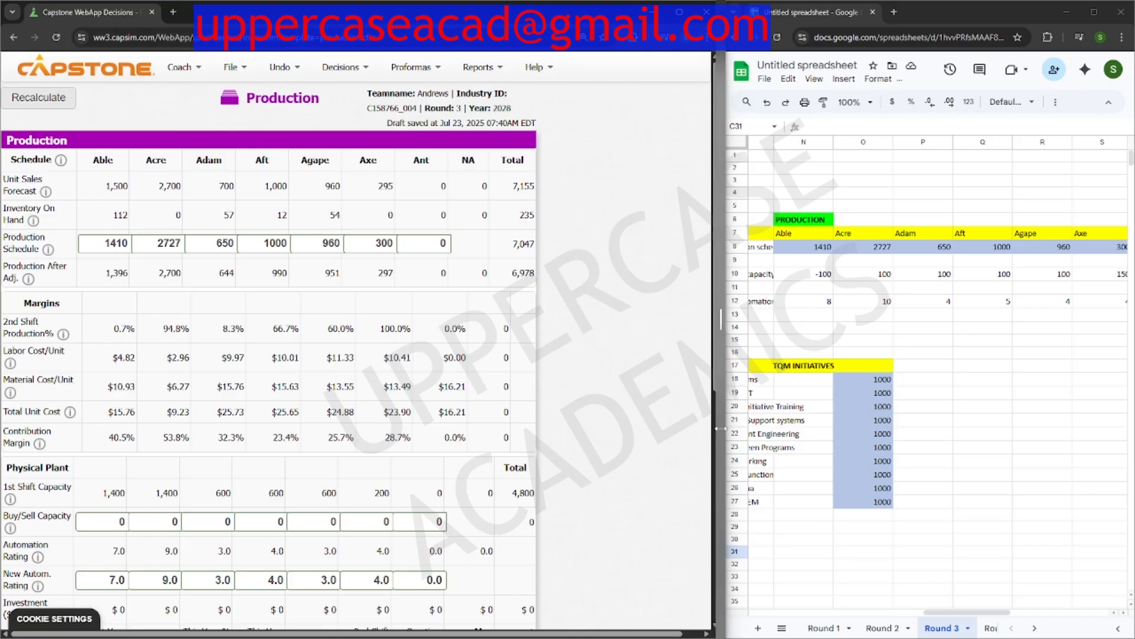
Step: Enlarge the Production page to examine Acre's second shift production percentage, and restore the side-by-side layout
left_click(680, 12)
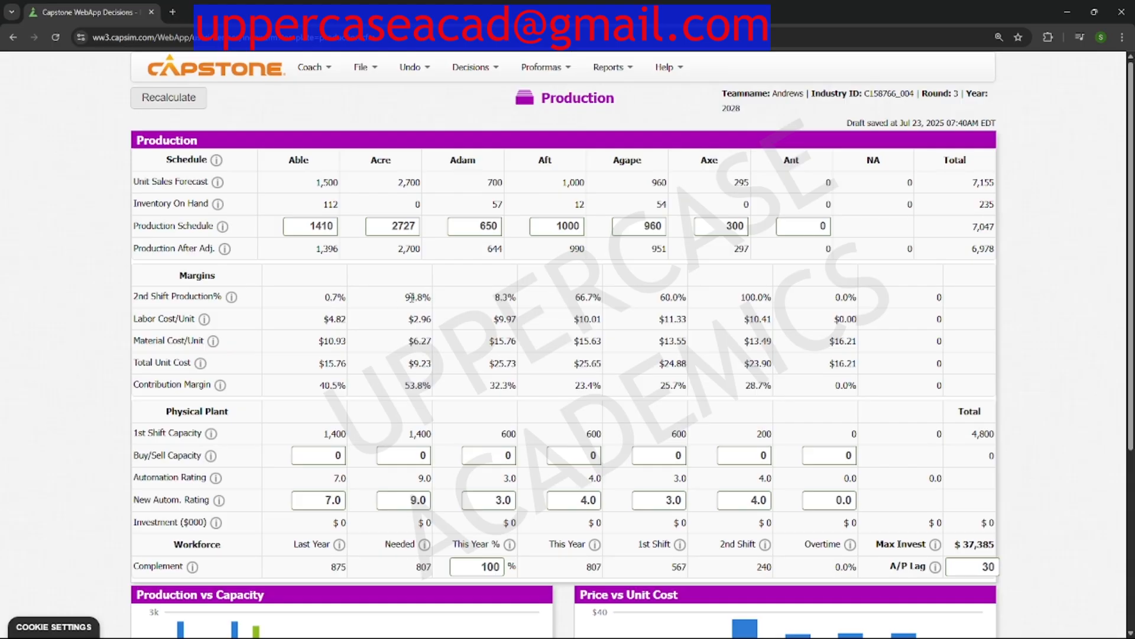
left_click_drag(410, 297, 431, 296)
key("super+Left")
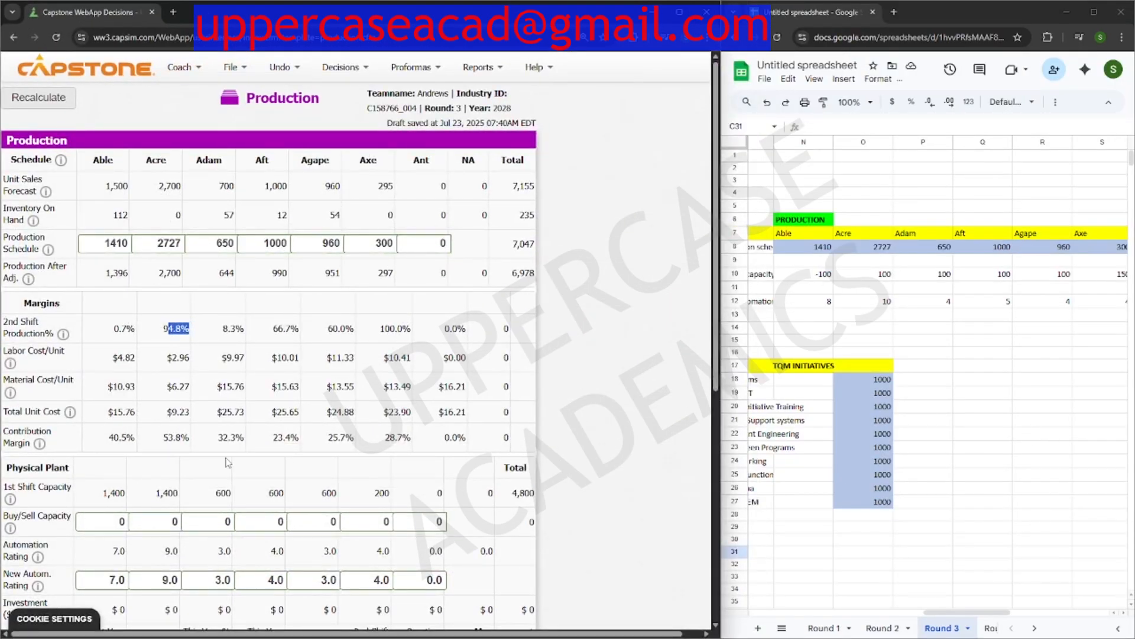
Step: Set Buy/Sell Capacity to -100 for Able and 100 for Acre, checking the spreadsheet's planned capacities for Axe and Ant
left_click(114, 524)
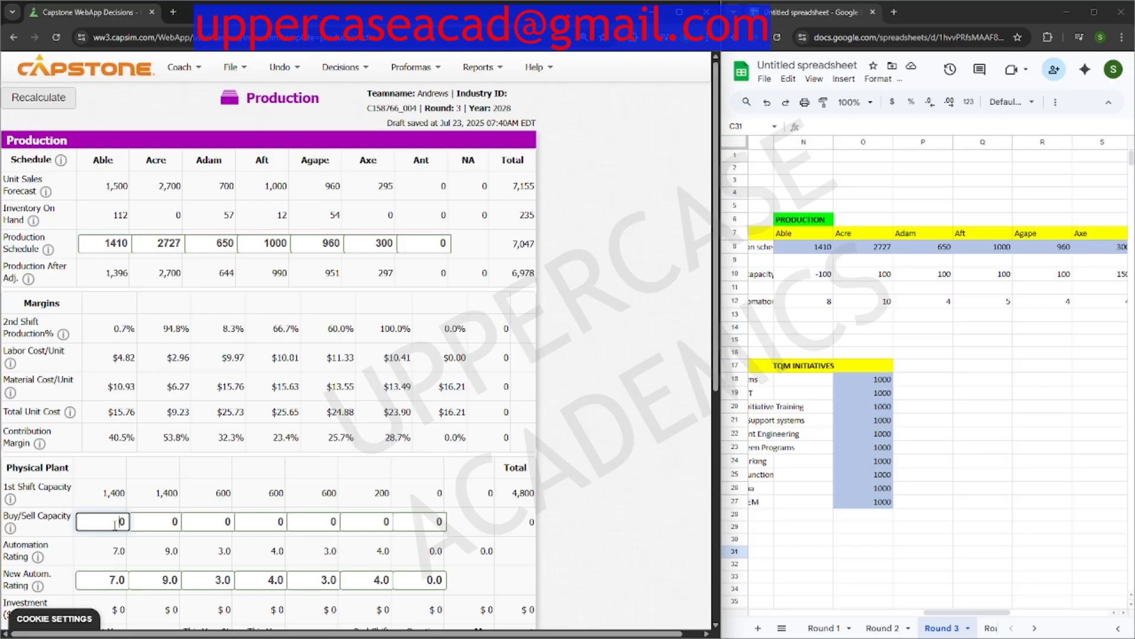
type("-100")
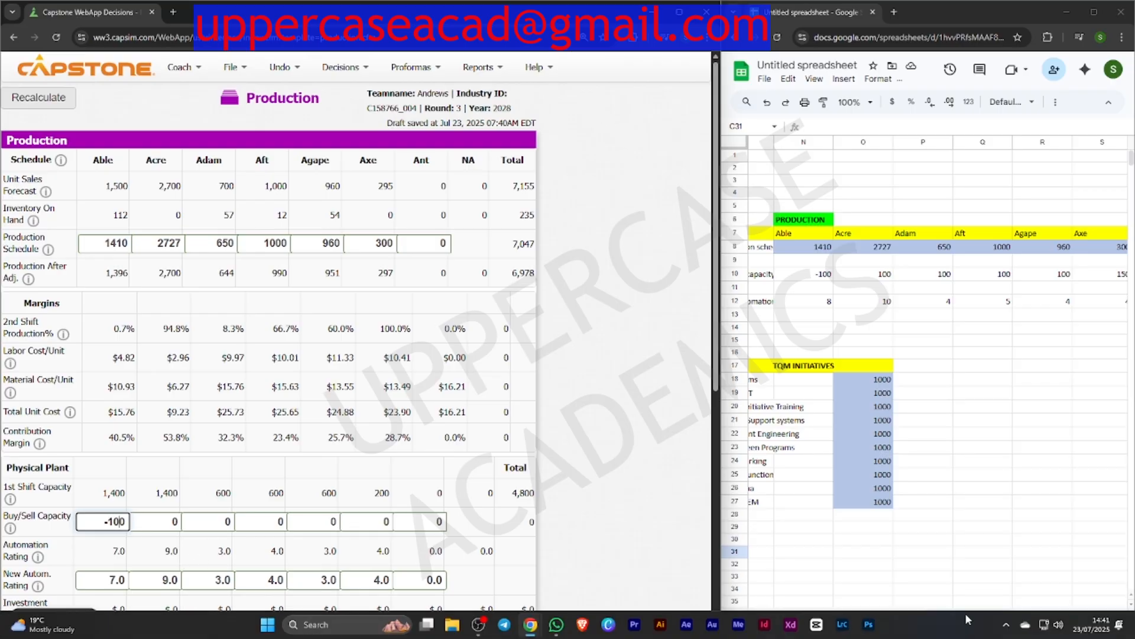
left_click_drag(992, 613, 1054, 613)
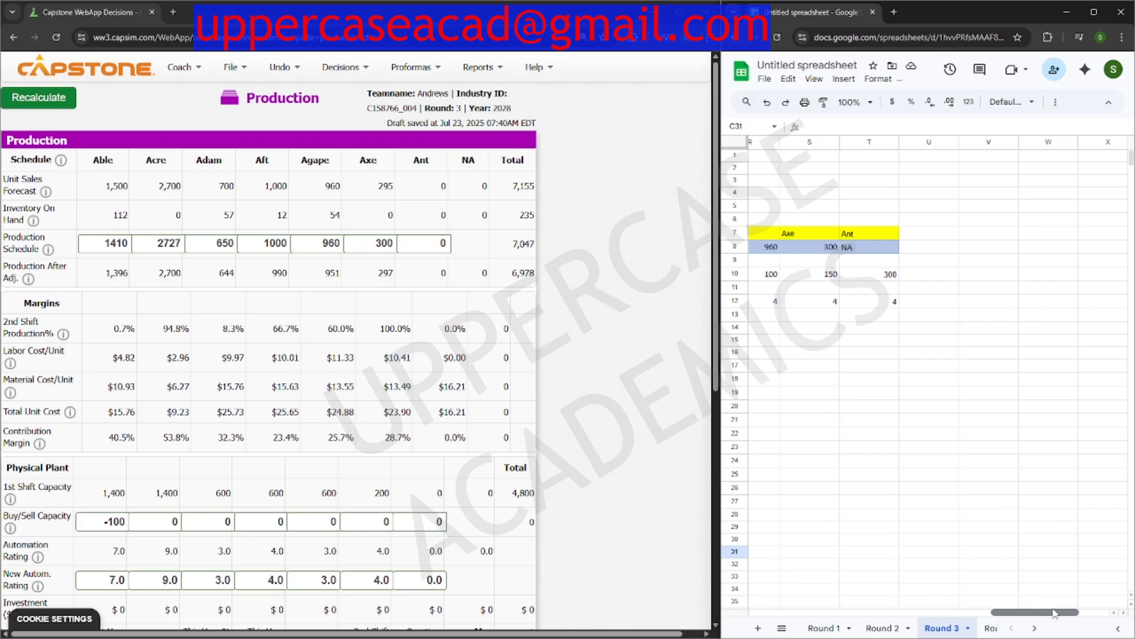
left_click(680, 12)
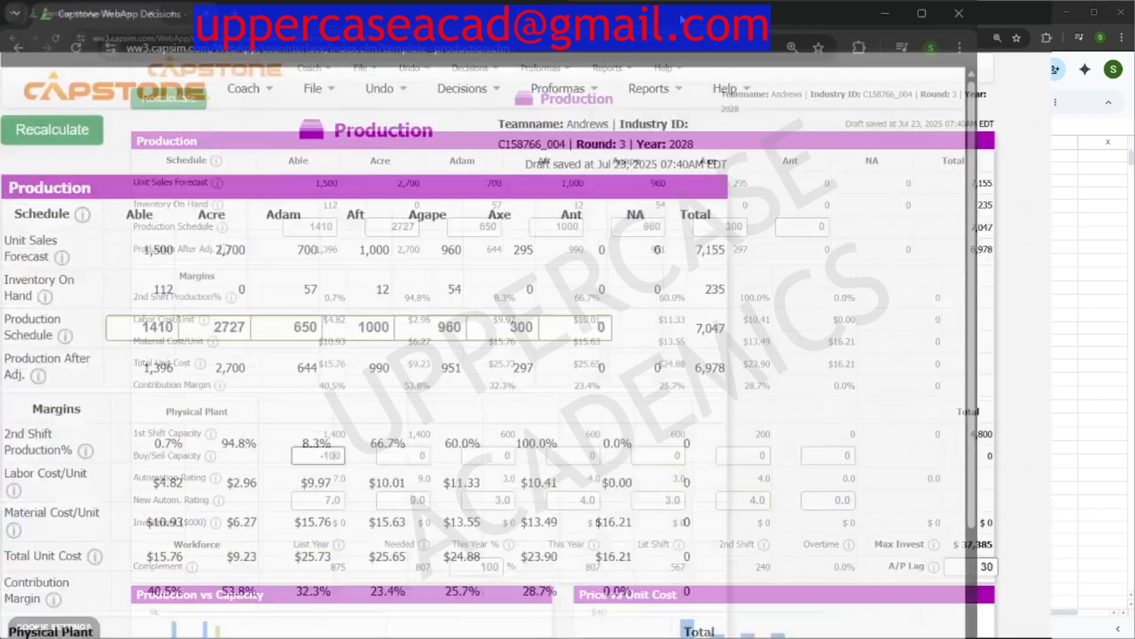
left_click(402, 455)
type("1")
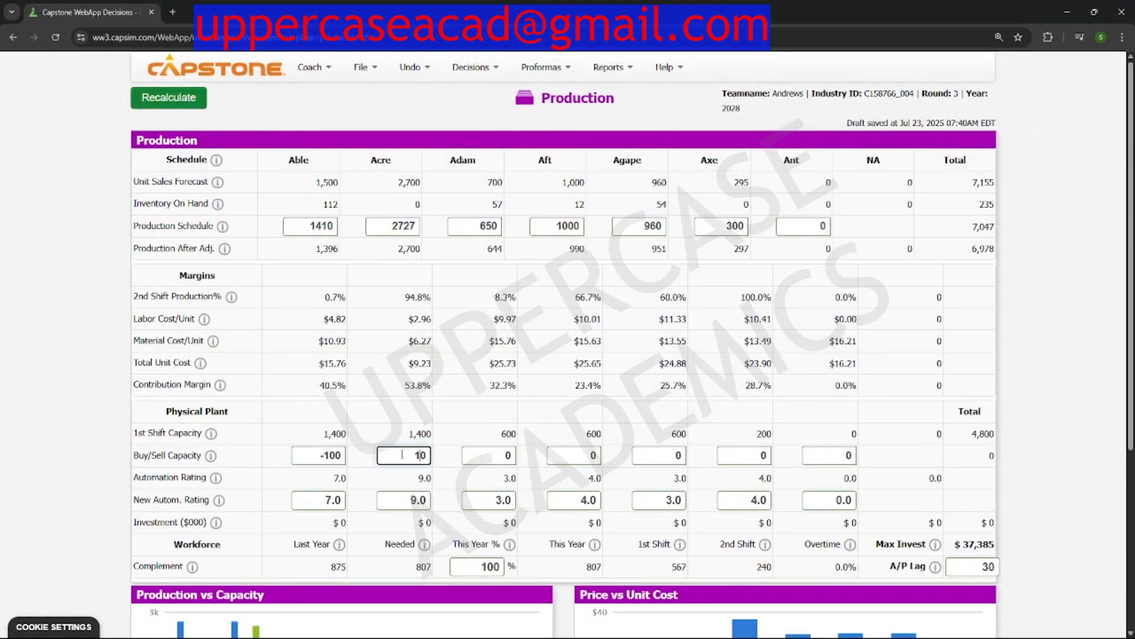
type("0")
Step: Set Buy/Sell Capacity to 100 each for Adam, Aft and Agape
left_click(504, 456)
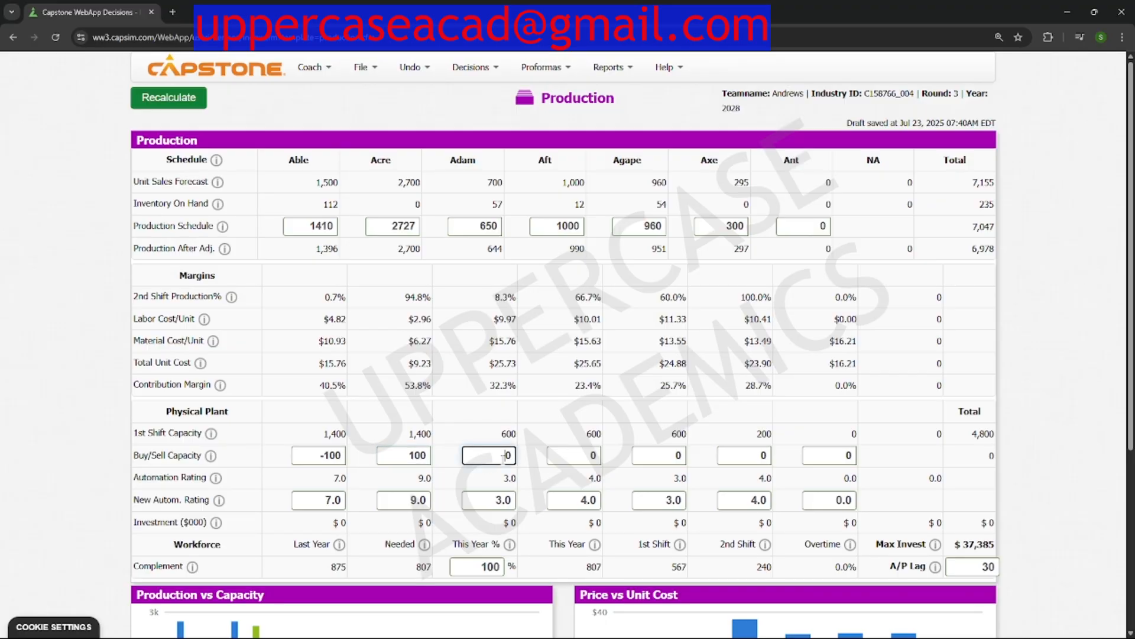
type("100")
left_click(589, 456)
type("10")
left_click(674, 455)
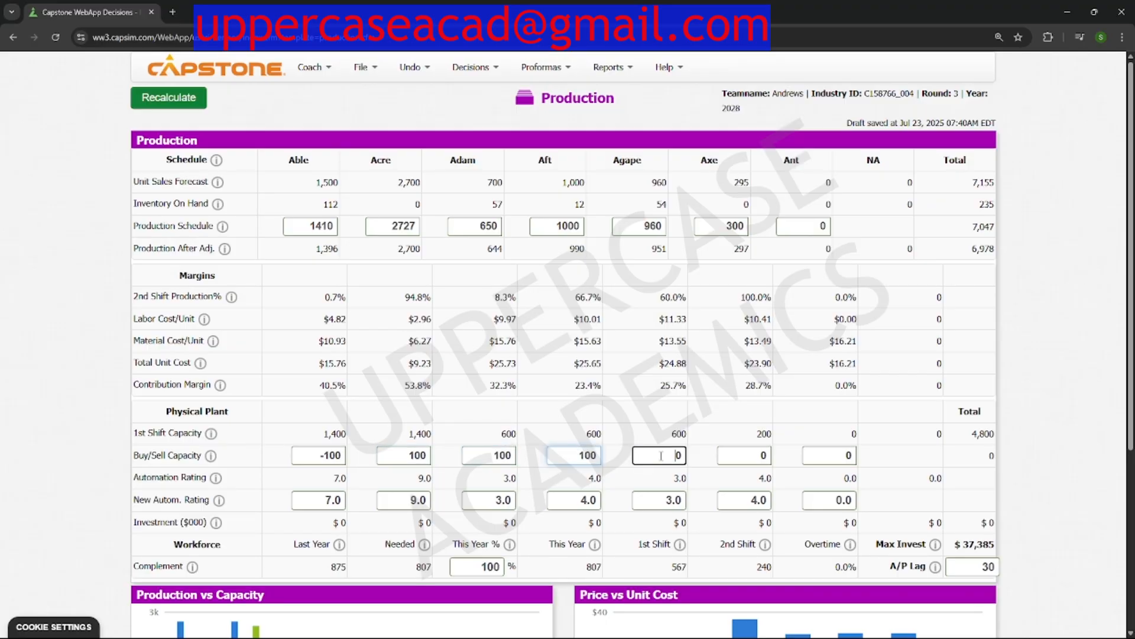
type("100")
Step: Set Buy/Sell Capacity to 150 for Axe and 300 for Ant, and recalculate the Production decisions
left_click(742, 457)
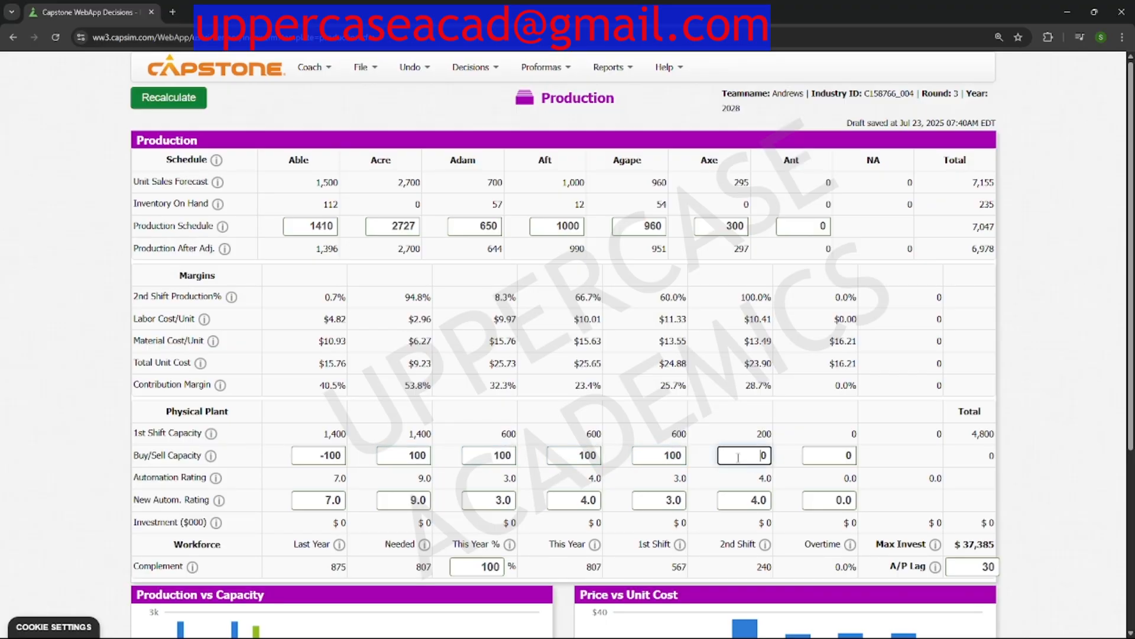
type("15")
left_click(820, 459)
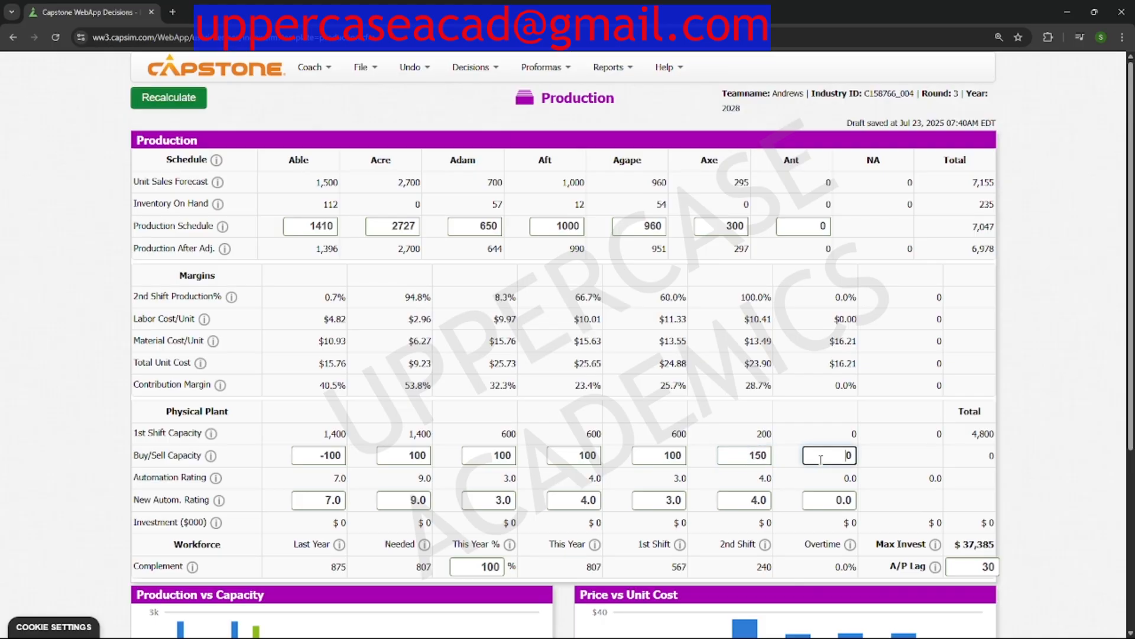
type("300")
left_click(185, 102)
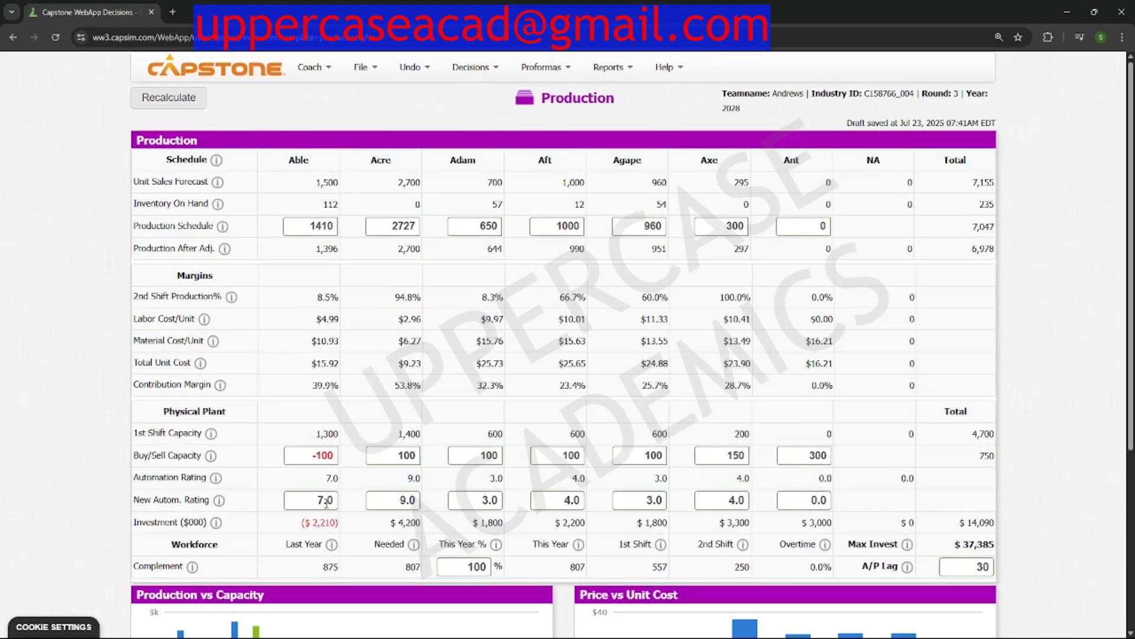
Step: Set the New Autom. Rating to 8.0 for Able, 10.0 for Acre and 4.0 for Adam
left_click(323, 501)
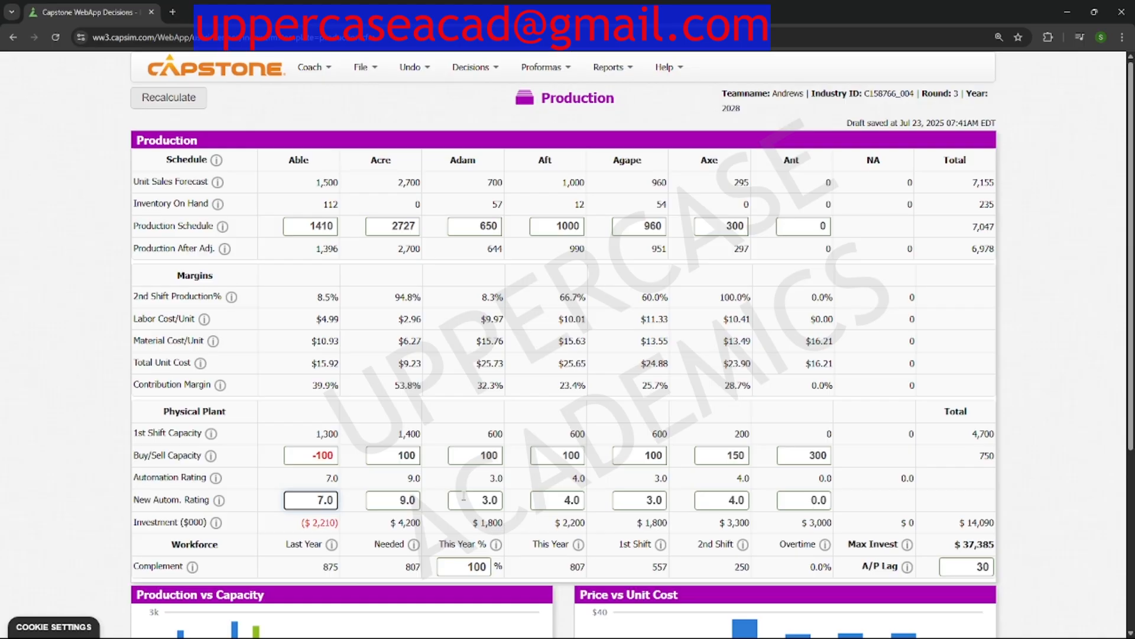
left_click(819, 499)
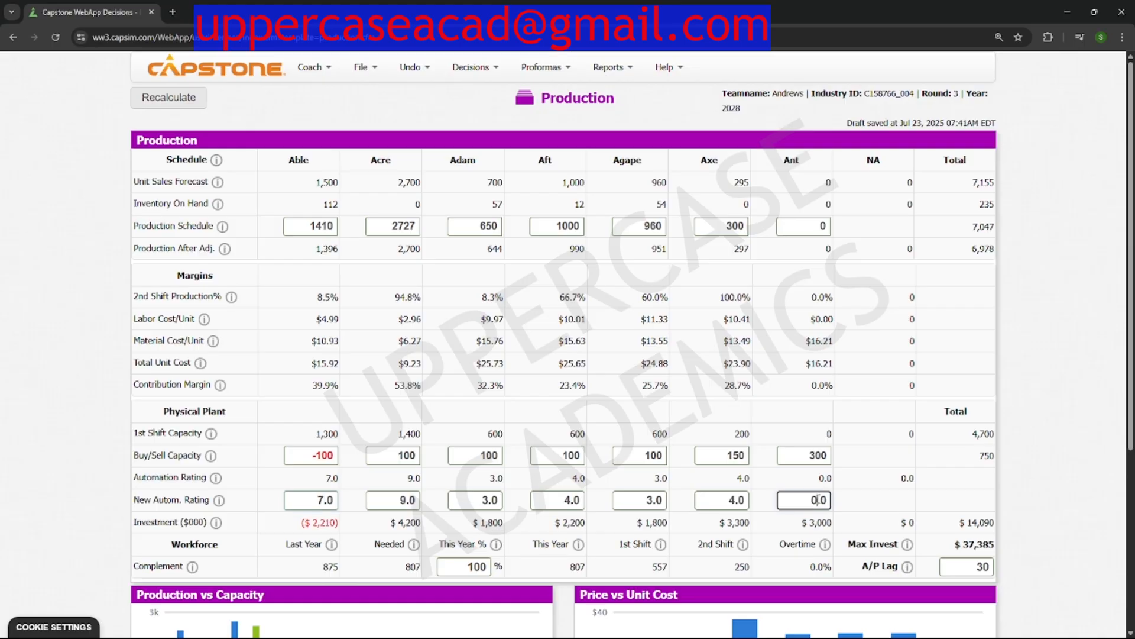
left_click(324, 502)
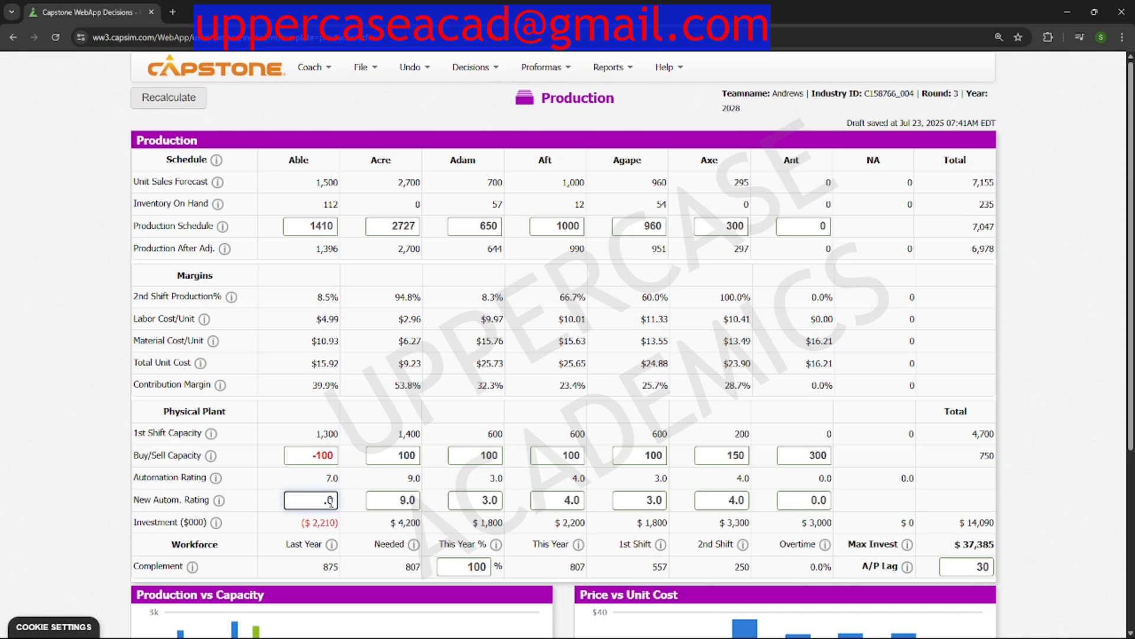
double_click(408, 502)
type("10")
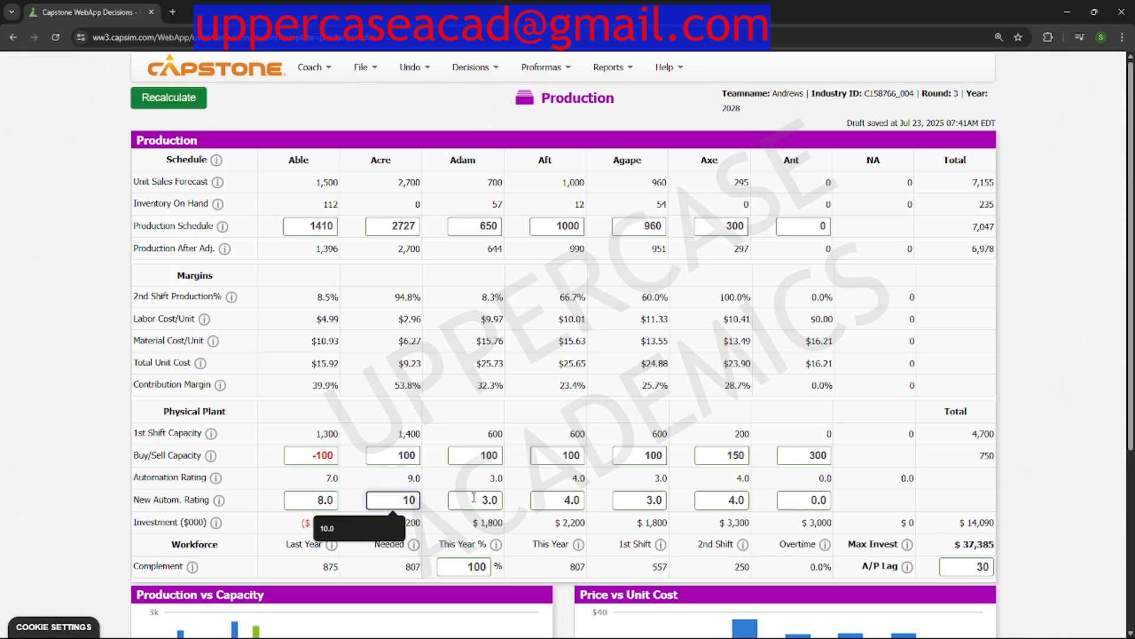
key("Tab")
type("4")
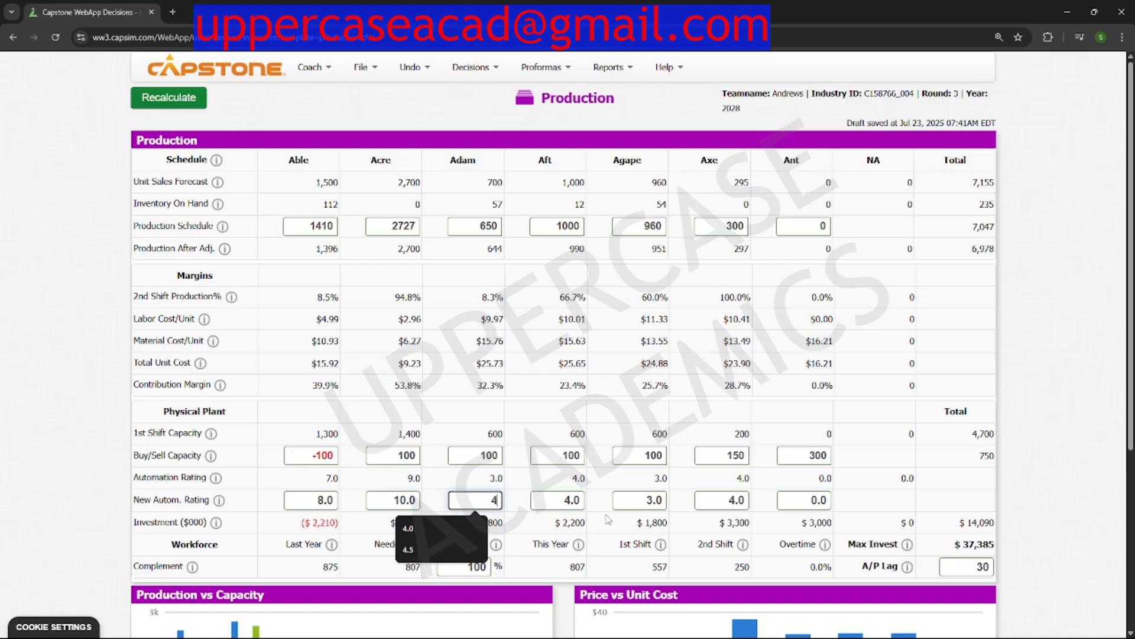
Step: Set the New Autom. Rating to 4.0 for Agape and Ant, and recalculate the Production decisions
double_click(659, 501)
type("4")
left_click(817, 501)
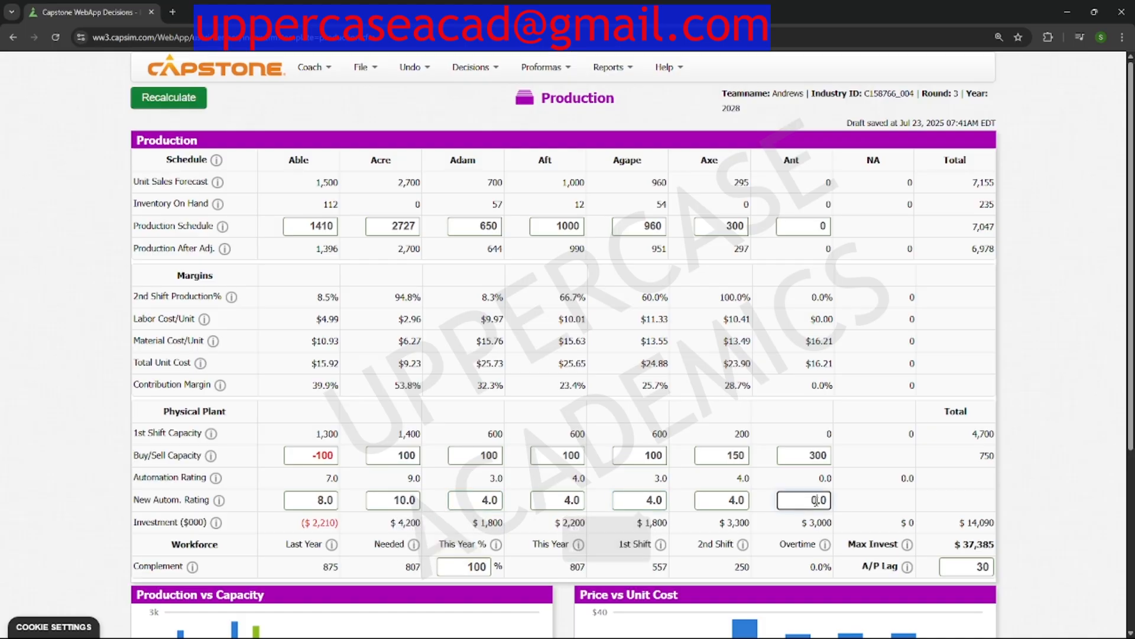
type("444")
key("BackSpace")
key("BackSpace")
key("BackSpace")
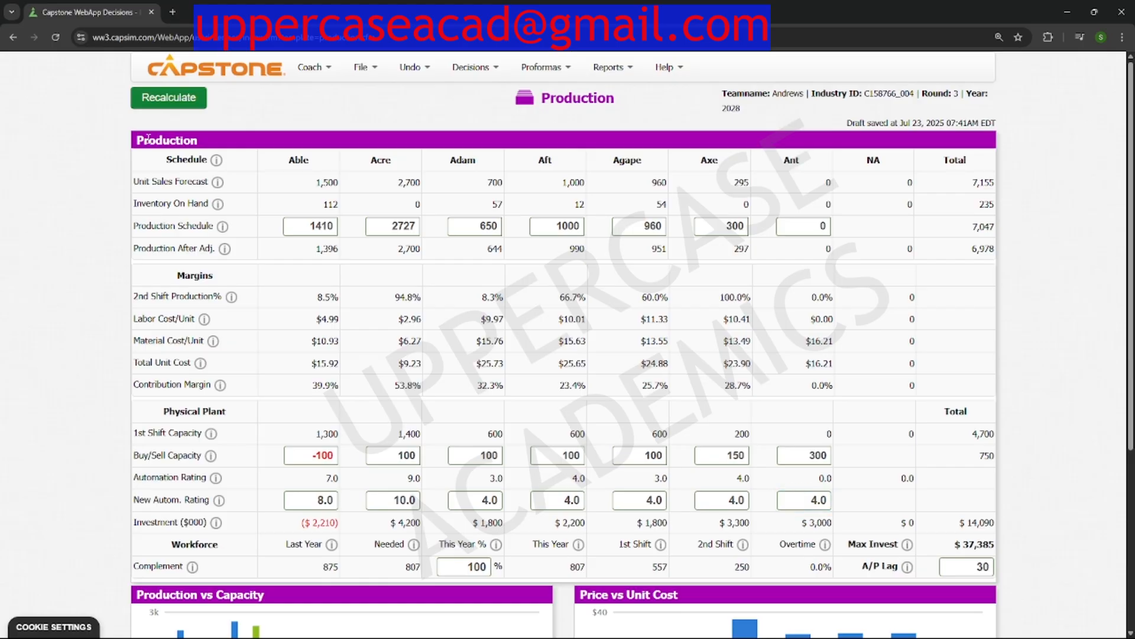
left_click(159, 102)
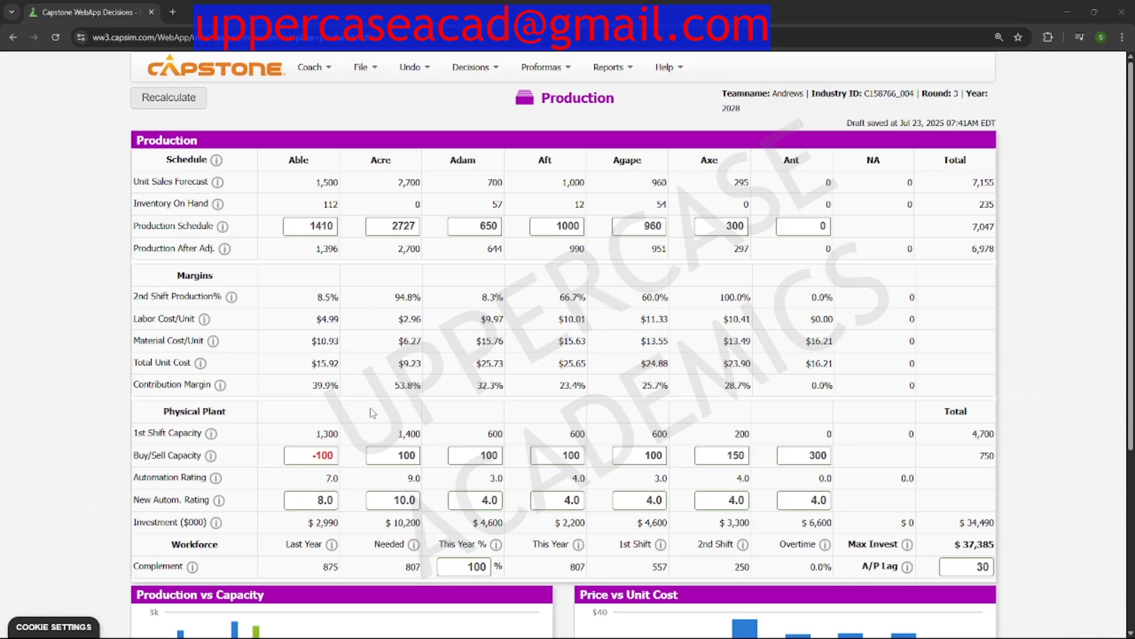
Step: Check the planned automation ratings in the Round 3 spreadsheet, set Aft's New Autom. Rating to 5.0, and recalculate
mouse_move(528, 630)
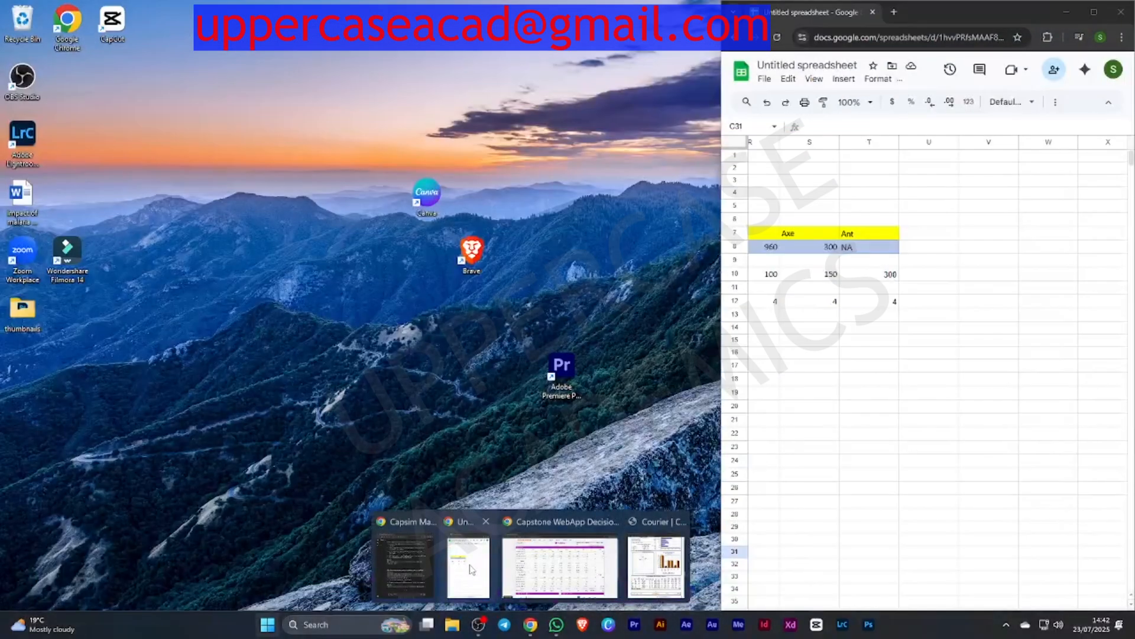
left_click(471, 568)
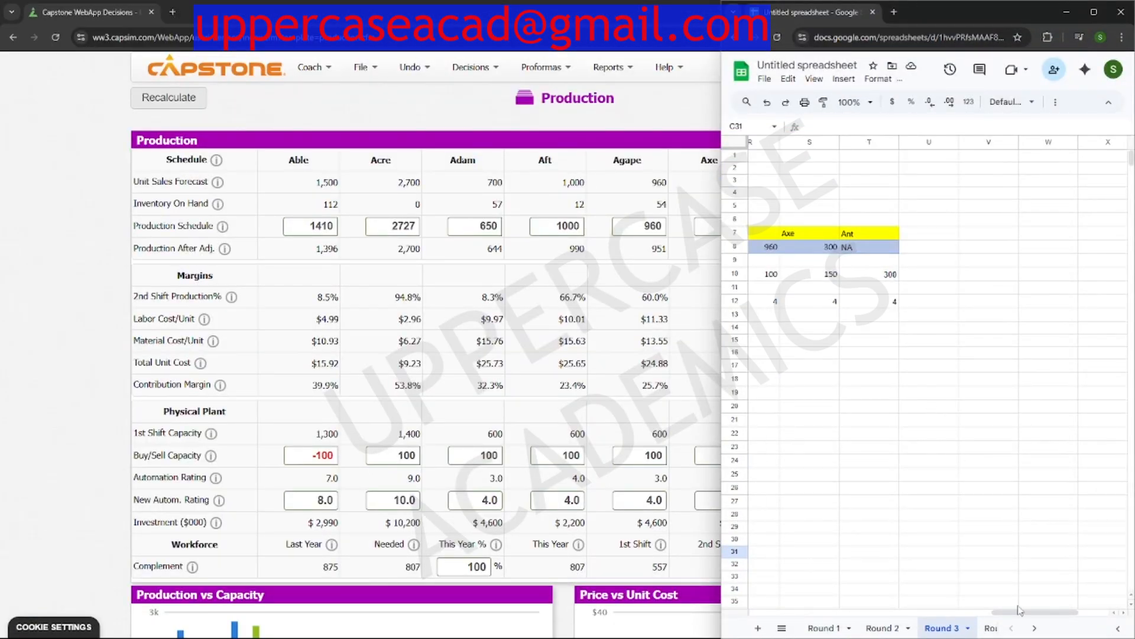
left_click_drag(1035, 617, 970, 613)
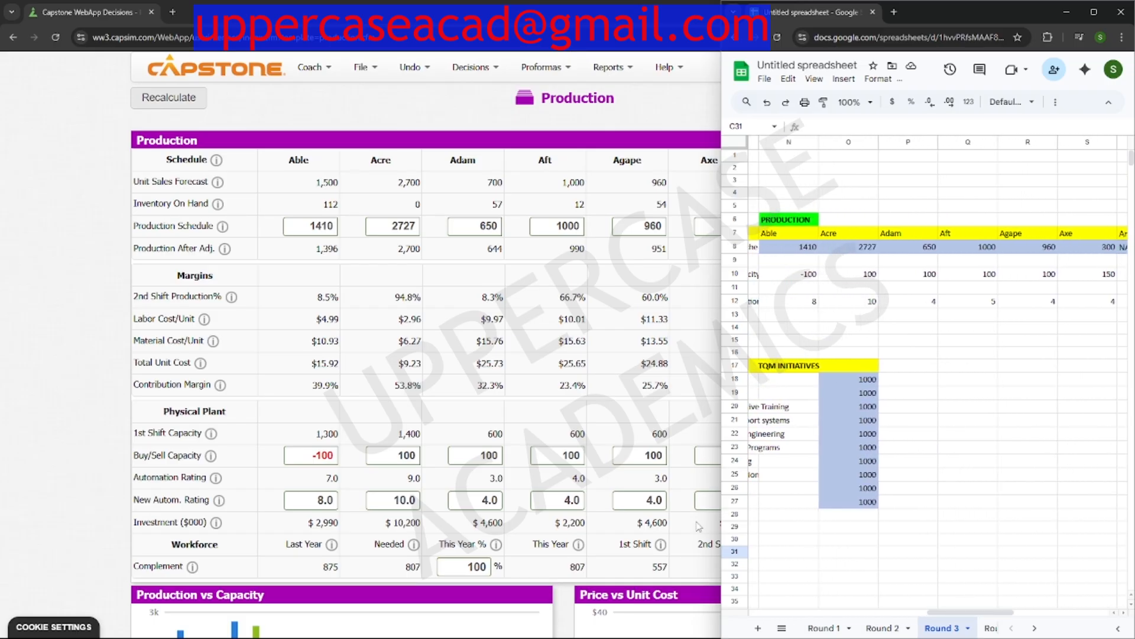
left_click(571, 499)
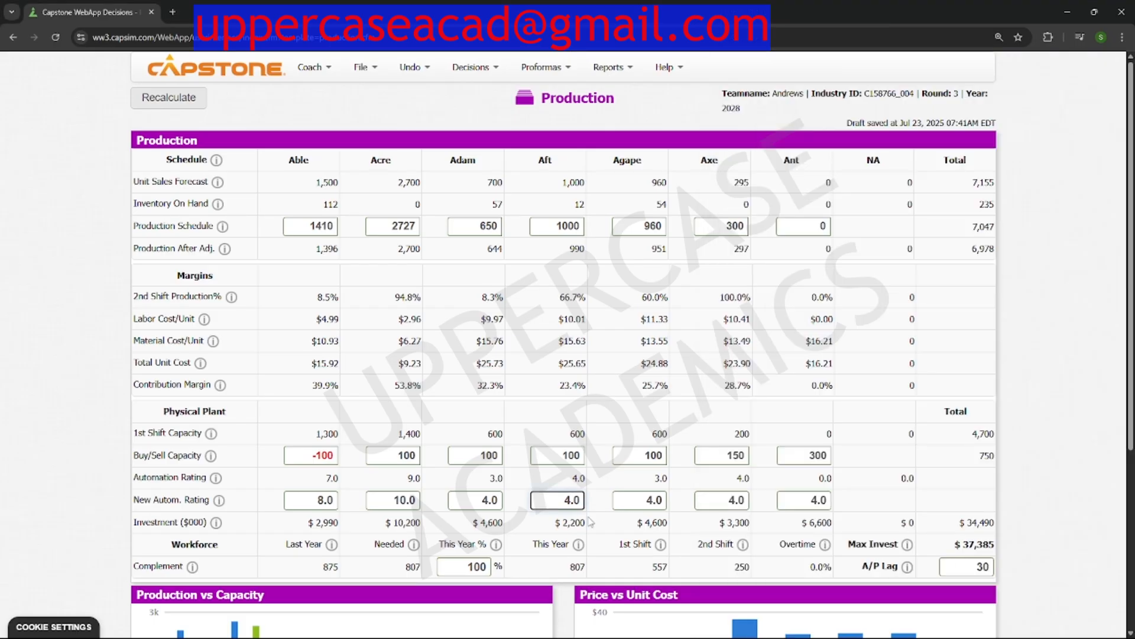
key("BackSpace")
type("5")
left_click(168, 97)
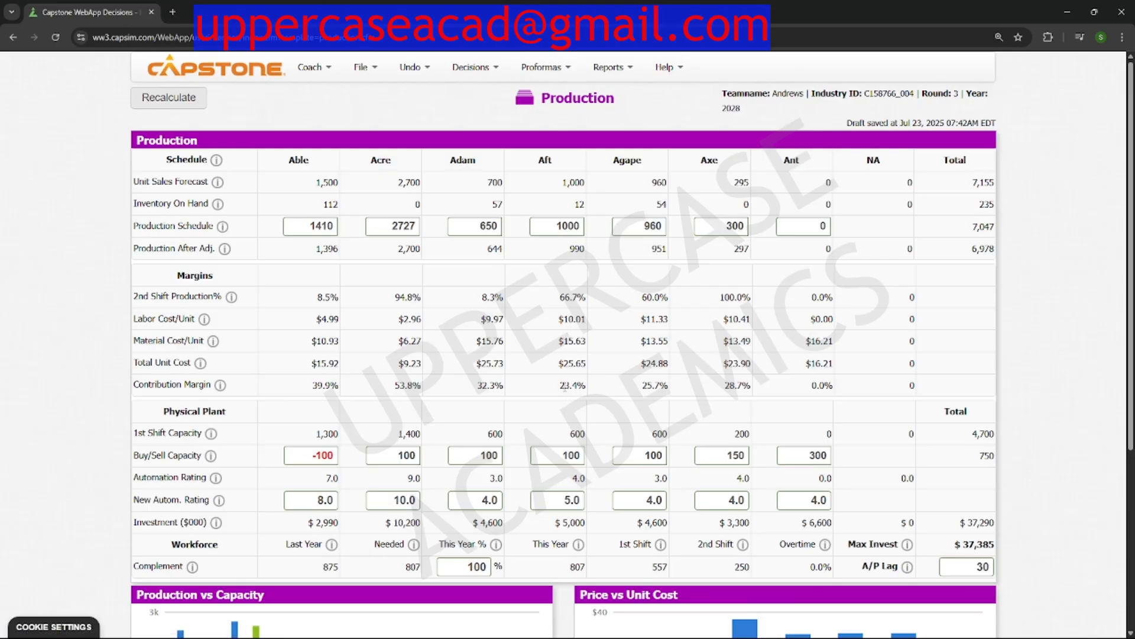
Step: Save the current Production decisions as a draft
left_click(475, 68)
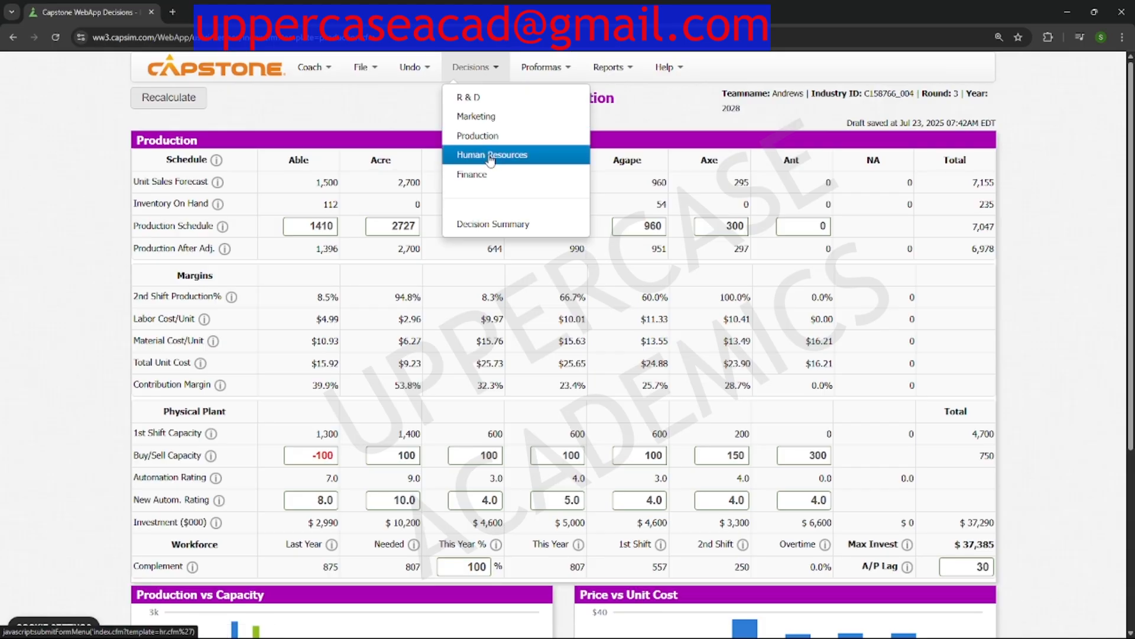
left_click(370, 70)
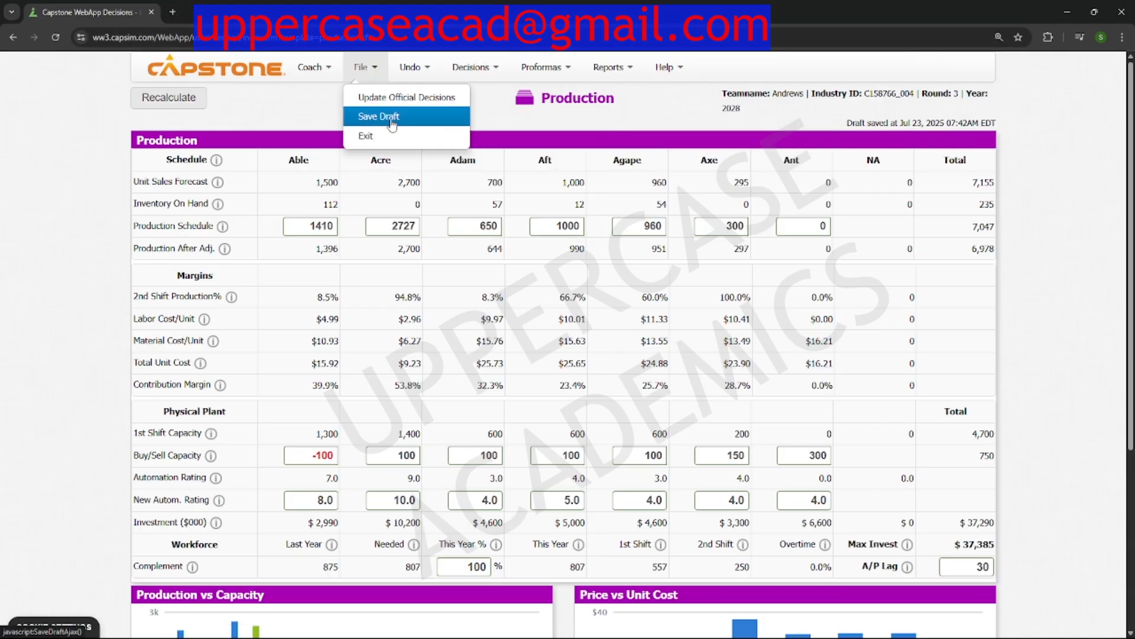
left_click(370, 116)
left_click(680, 253)
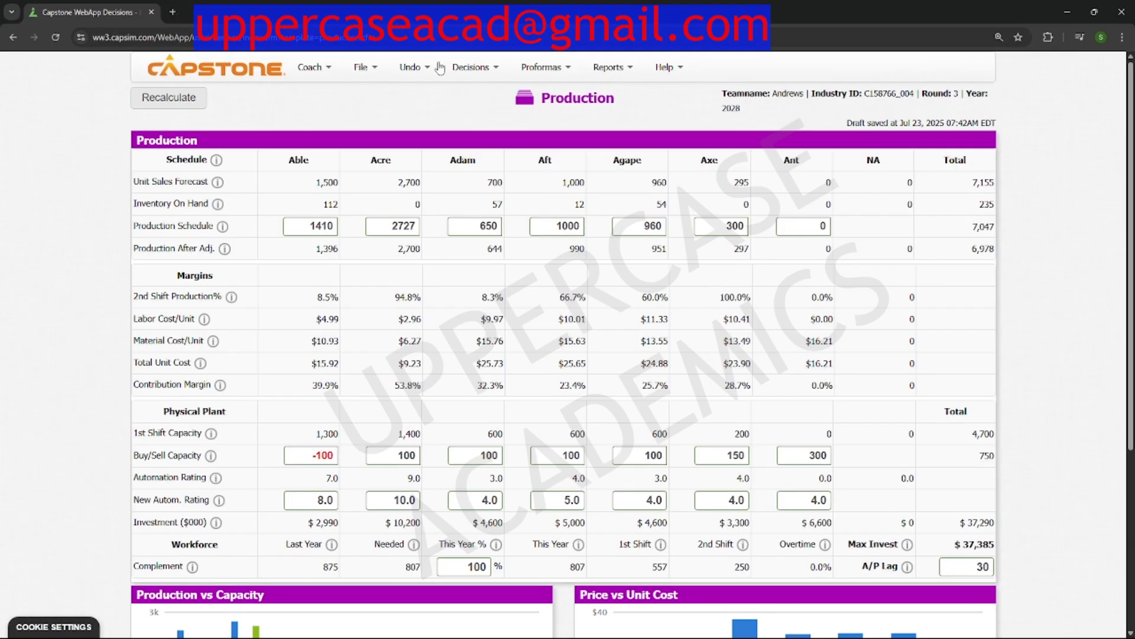
Step: Review the recruiting spend in the Human Resources decisions, and move on to the Finance decisions
left_click(469, 70)
left_click(480, 155)
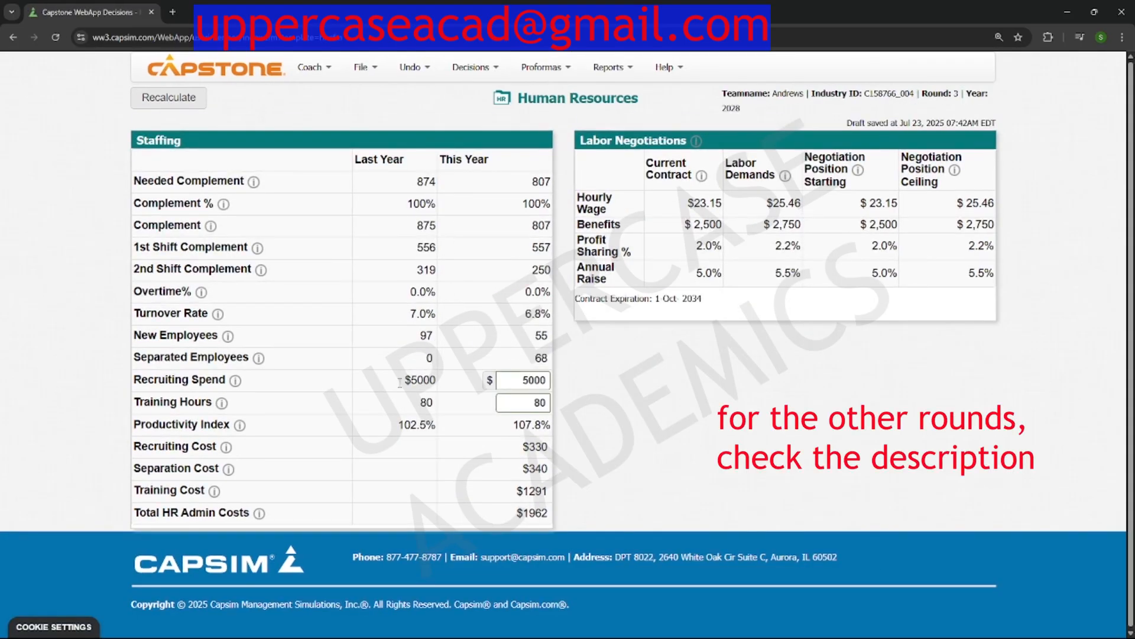
left_click_drag(133, 382, 295, 386)
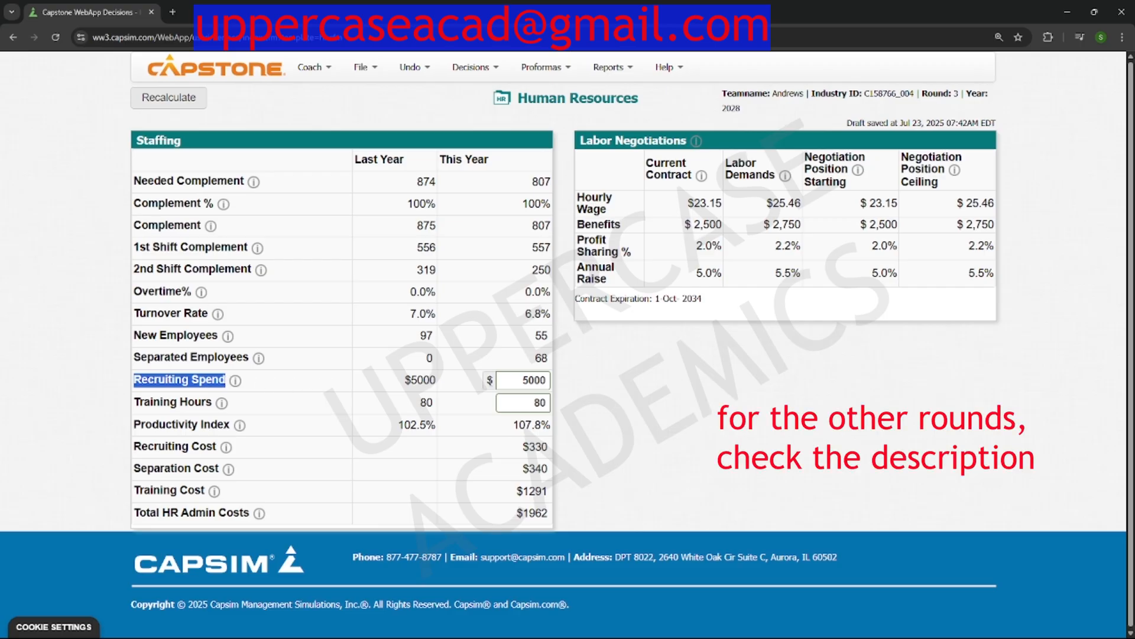
left_click(252, 385)
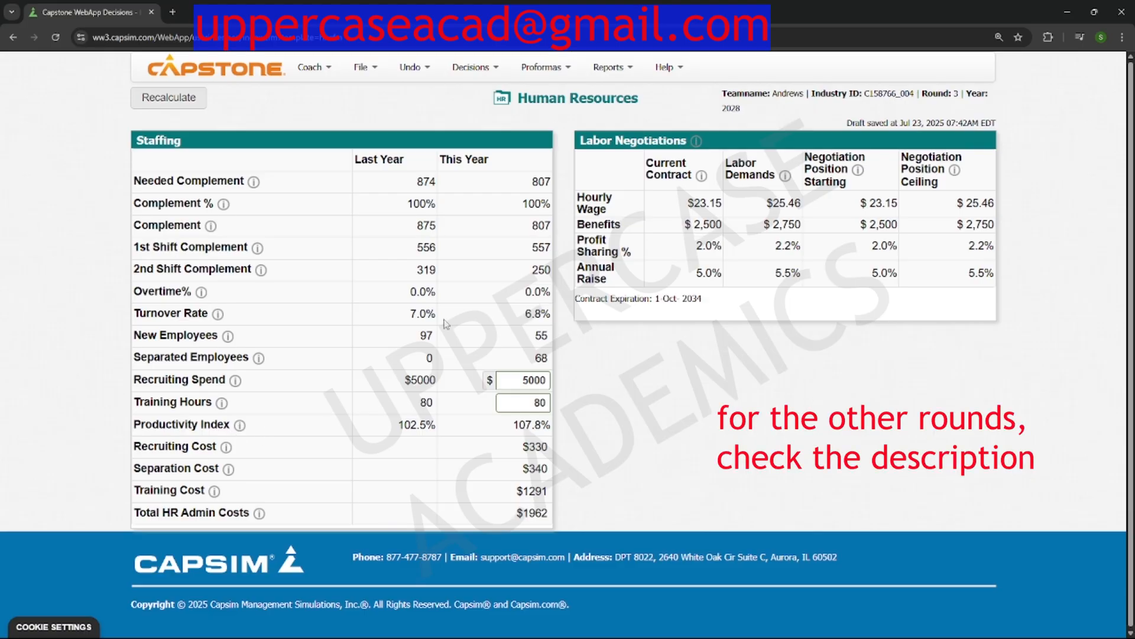
left_click(476, 67)
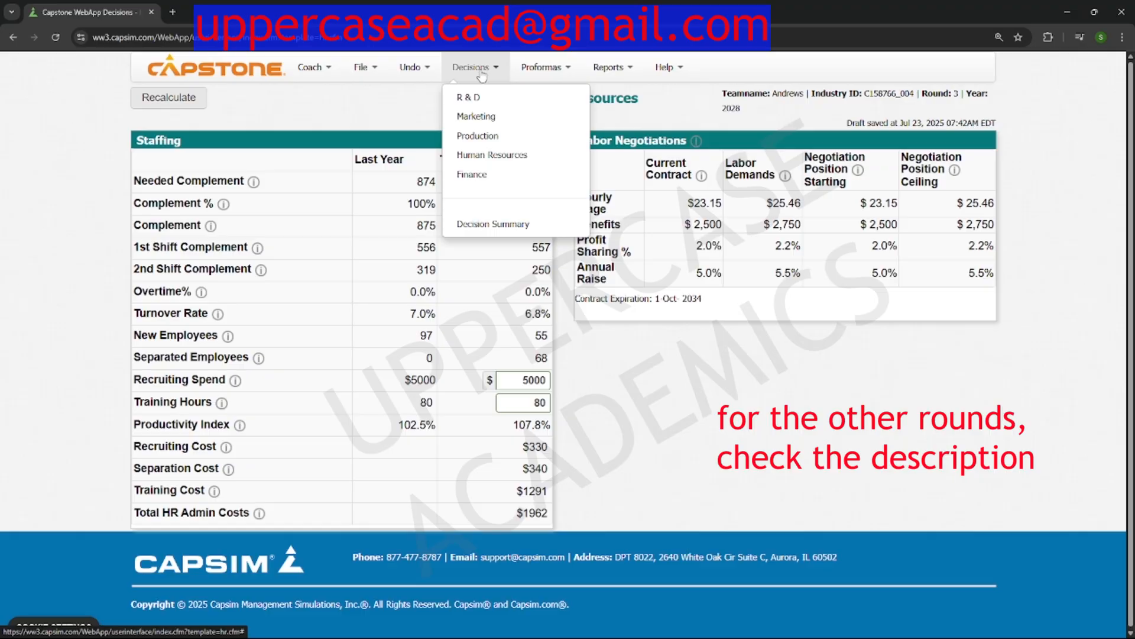
left_click(490, 174)
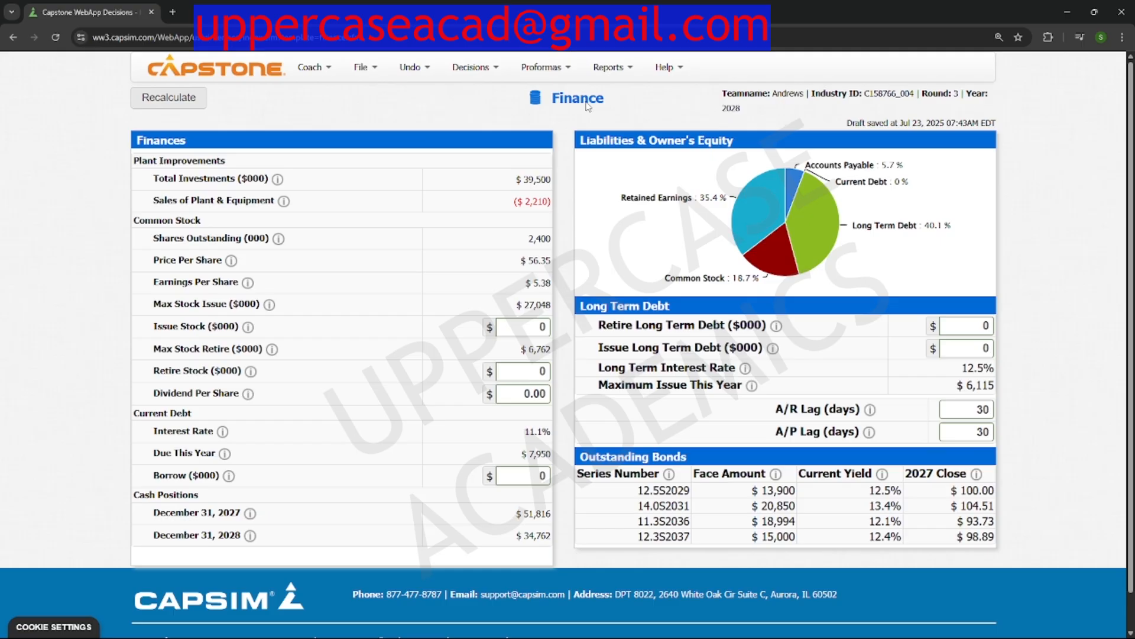
Step: Examine the Round 3 section subtotals, customer accessibility score and overall score on the Proforma Balanced Scorecard
left_click(565, 72)
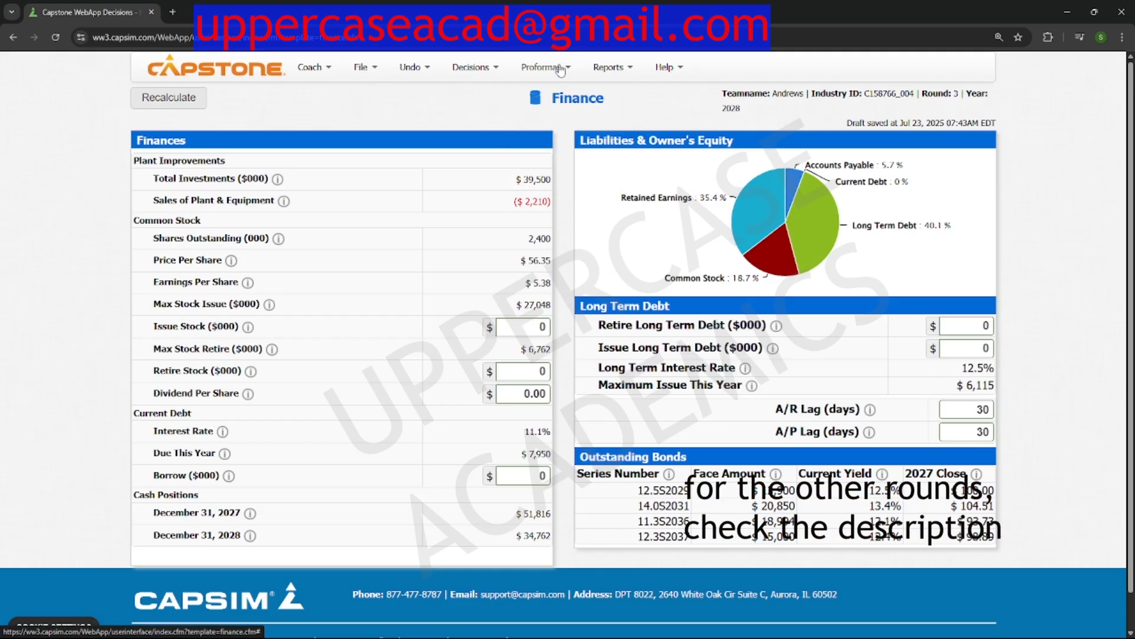
left_click(562, 172)
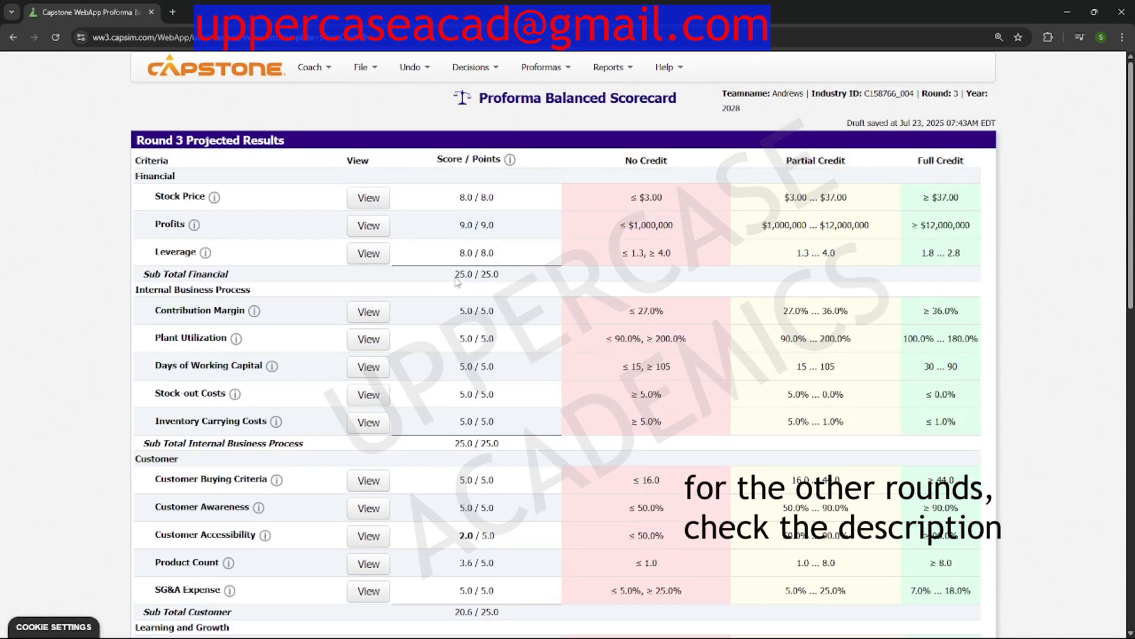
left_click_drag(455, 276, 504, 279)
scroll(512, 286, "down", 4)
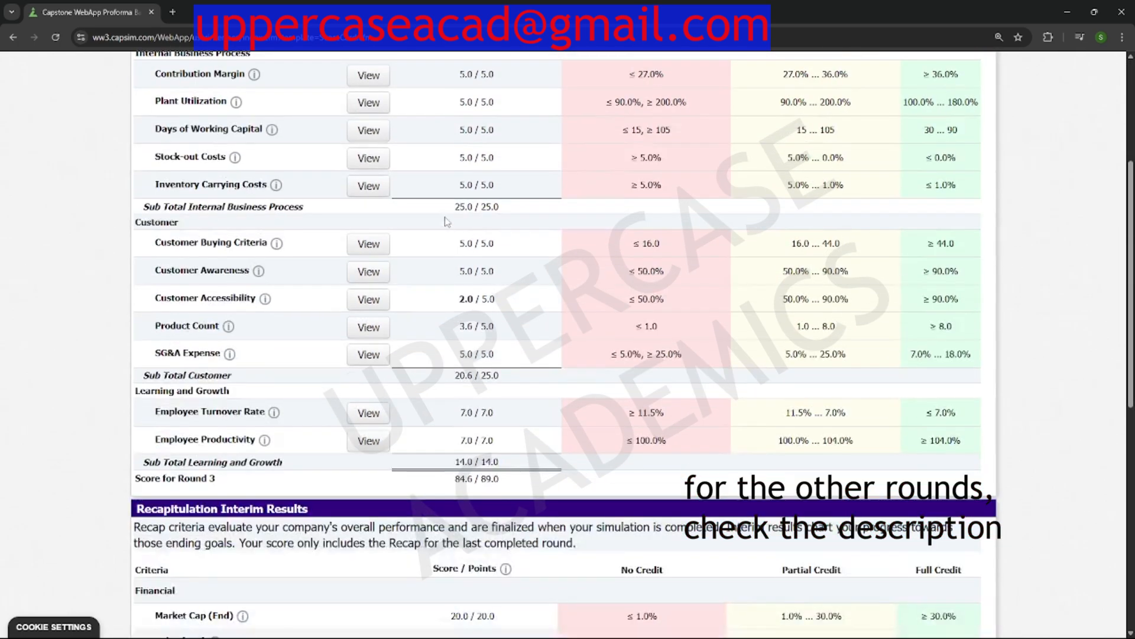
left_click_drag(455, 206, 494, 207)
mouse_move(460, 299)
left_mouse_down()
mouse_move(489, 298)
mouse_move(459, 299)
left_mouse_up()
left_click(494, 298)
left_click(454, 380)
left_click_drag(455, 478, 503, 485)
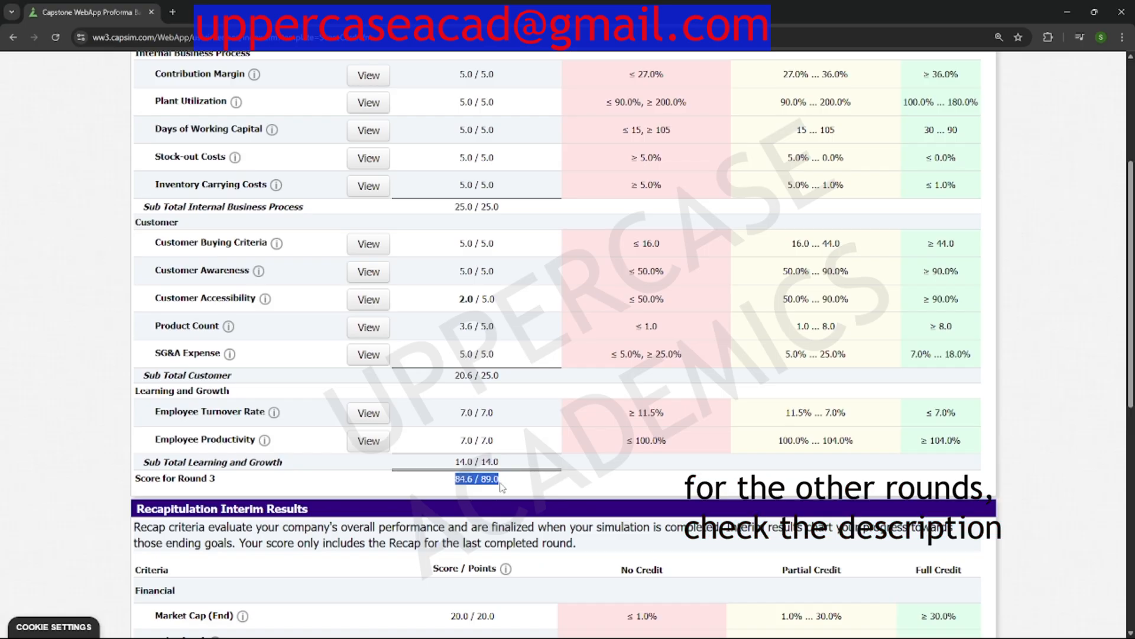
scroll(502, 485, "up", 4)
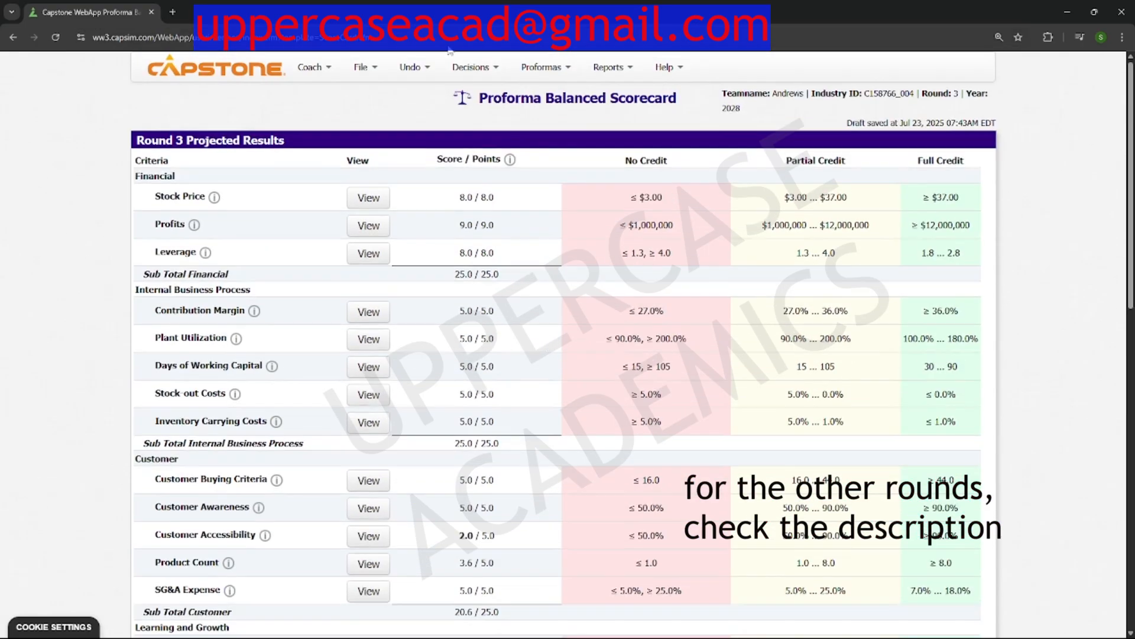
Step: In the Finance decisions, borrow 5000 in current debt, issue 6000 in long term debt, and recalculate
left_click(477, 68)
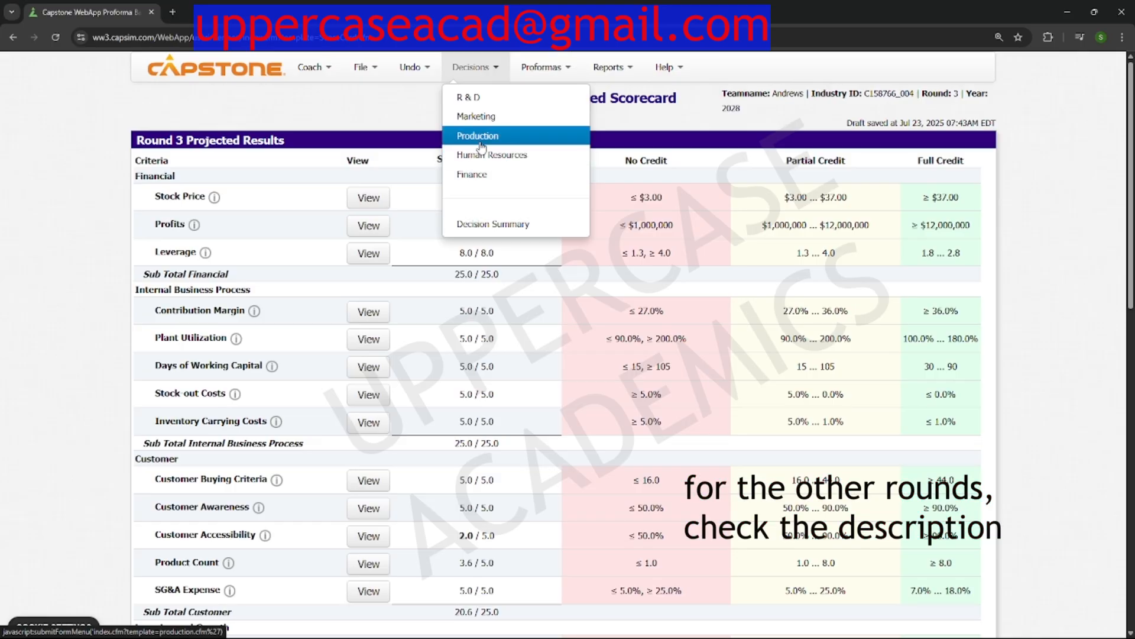
left_click(480, 174)
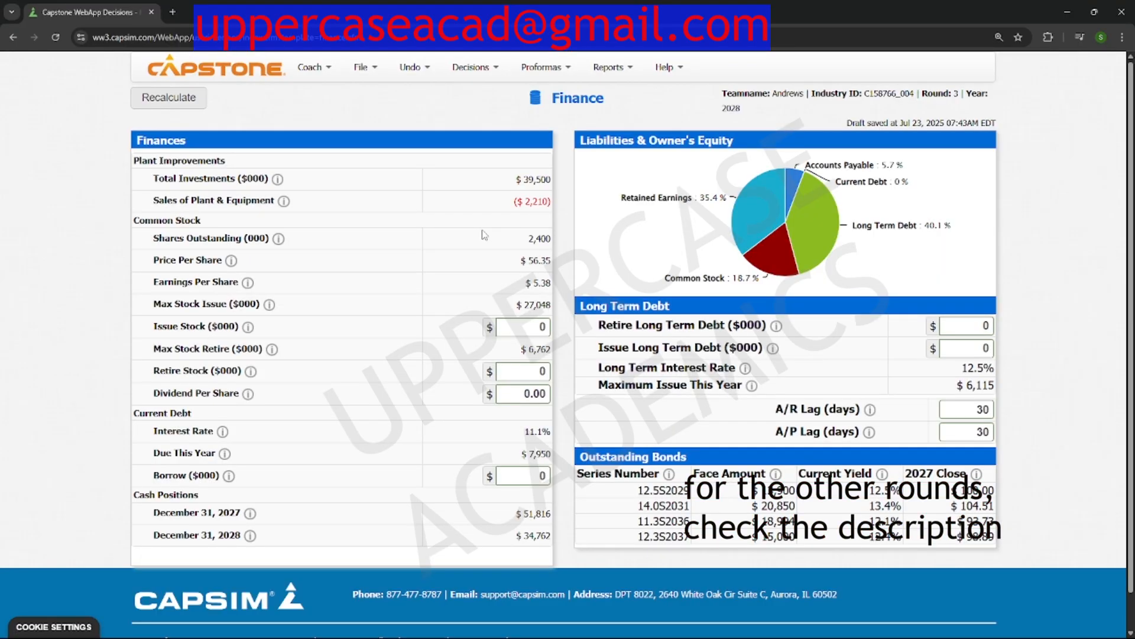
left_click(534, 476)
type("5000")
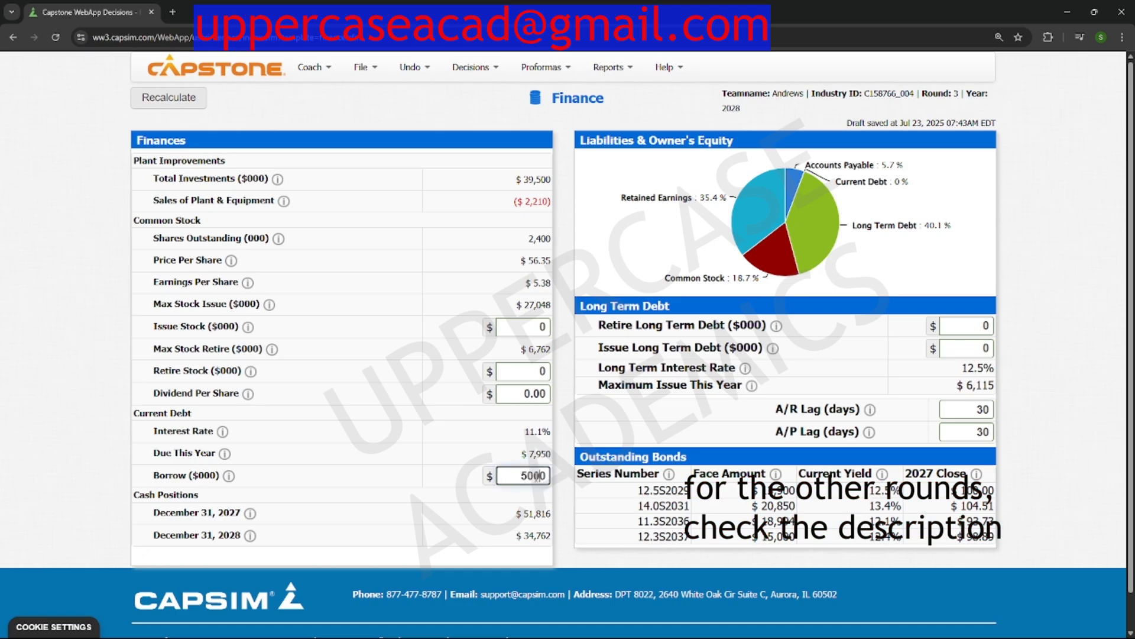
left_click(974, 351)
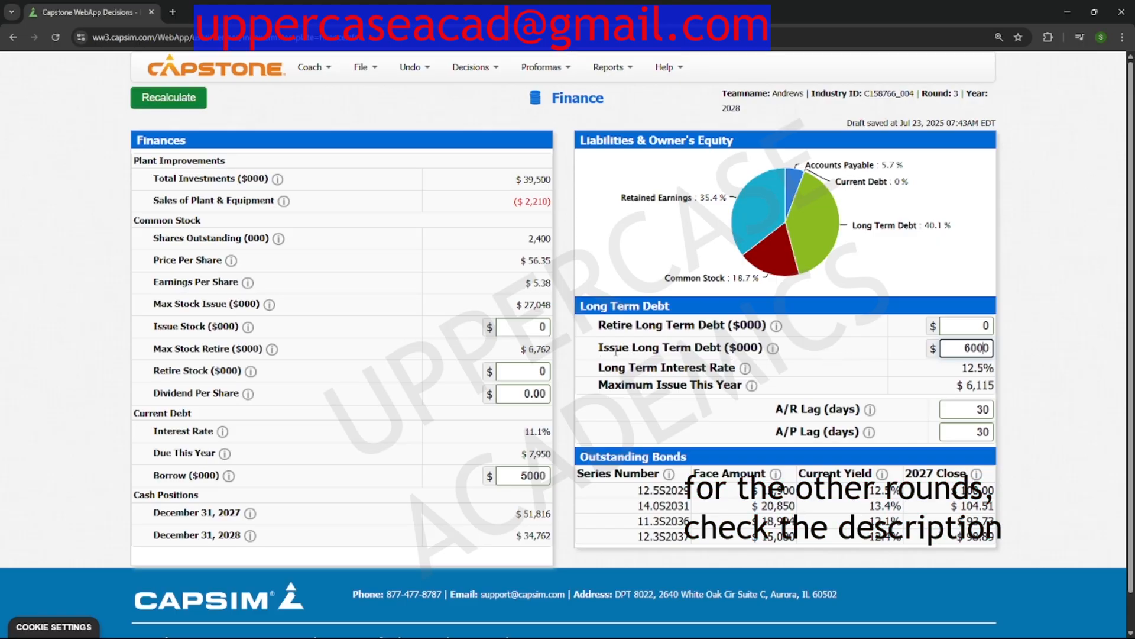
left_click(176, 103)
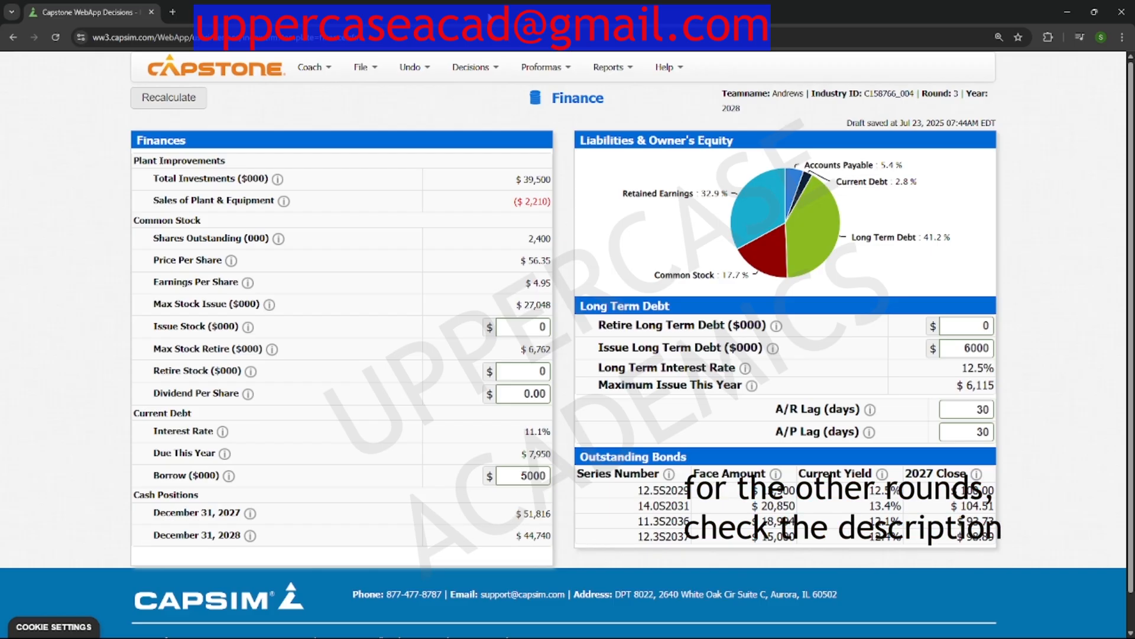
Step: Recheck the Proforma Balanced Scorecard, and update the official decisions with all team decisions
left_click(544, 70)
left_click(563, 177)
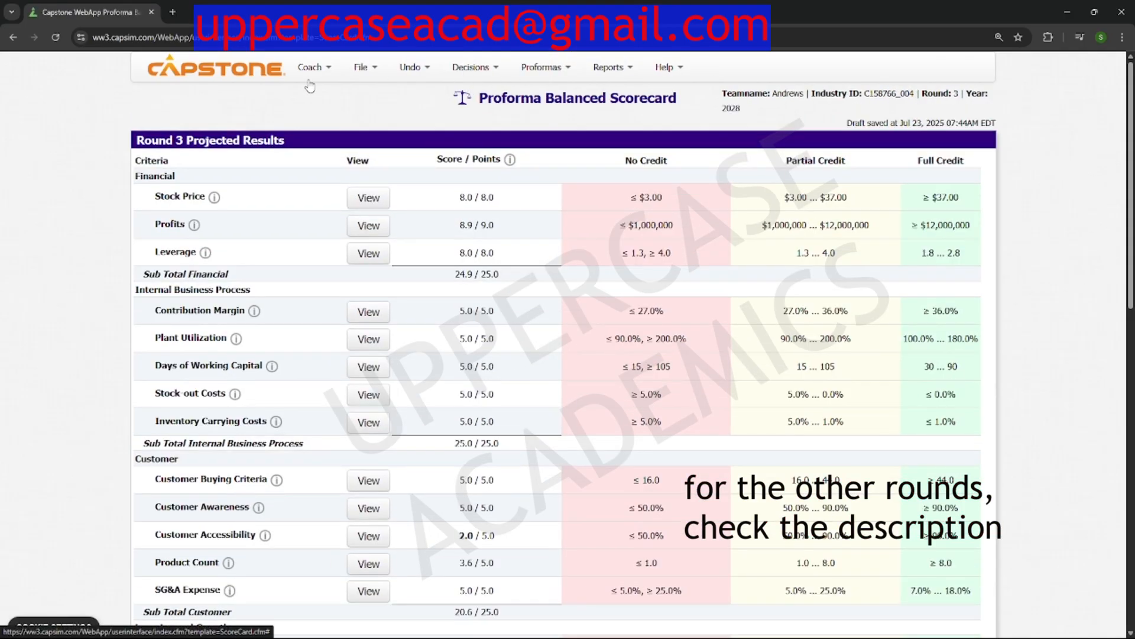
left_click(371, 70)
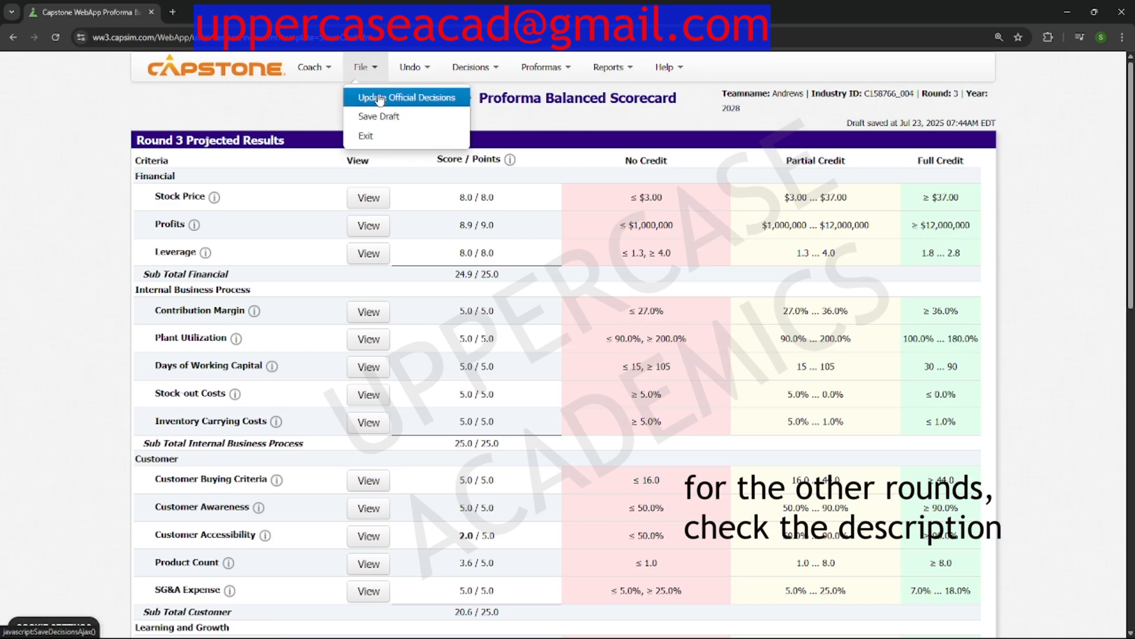
left_click(388, 97)
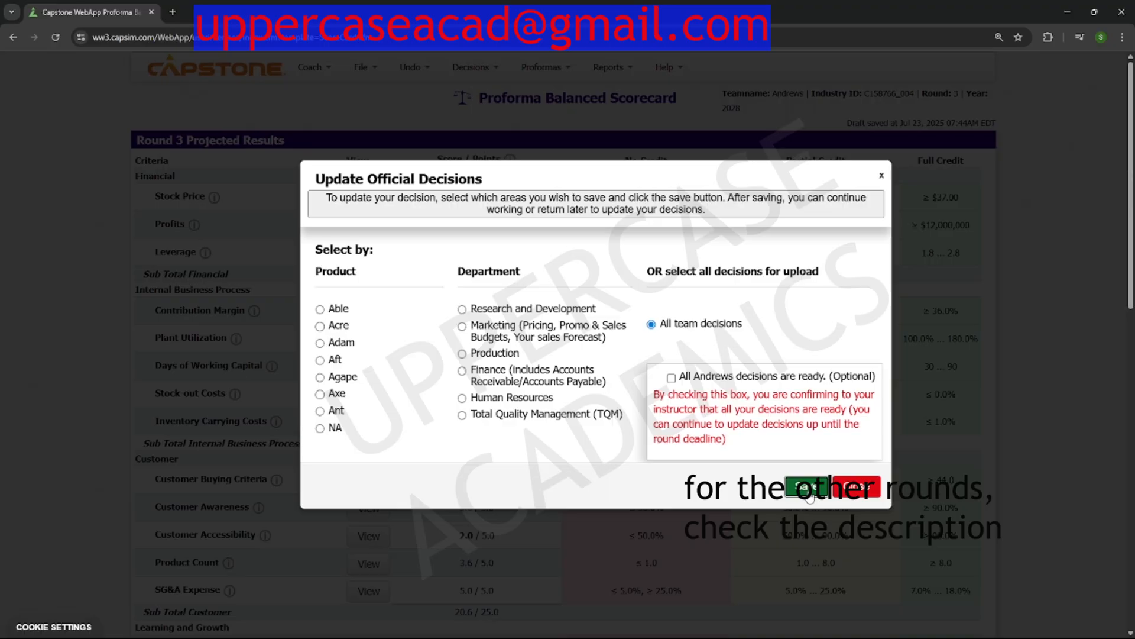
left_click(807, 492)
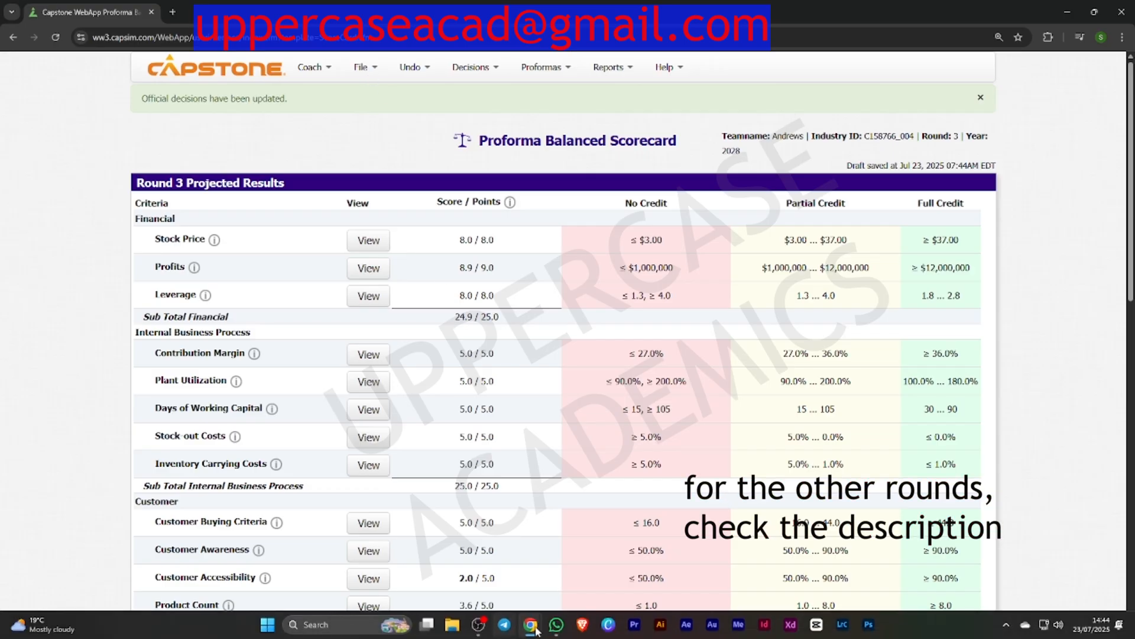
Step: Switch to the Google Sheets planning spreadsheet and maximize its window
mouse_move(536, 631)
left_click(469, 570)
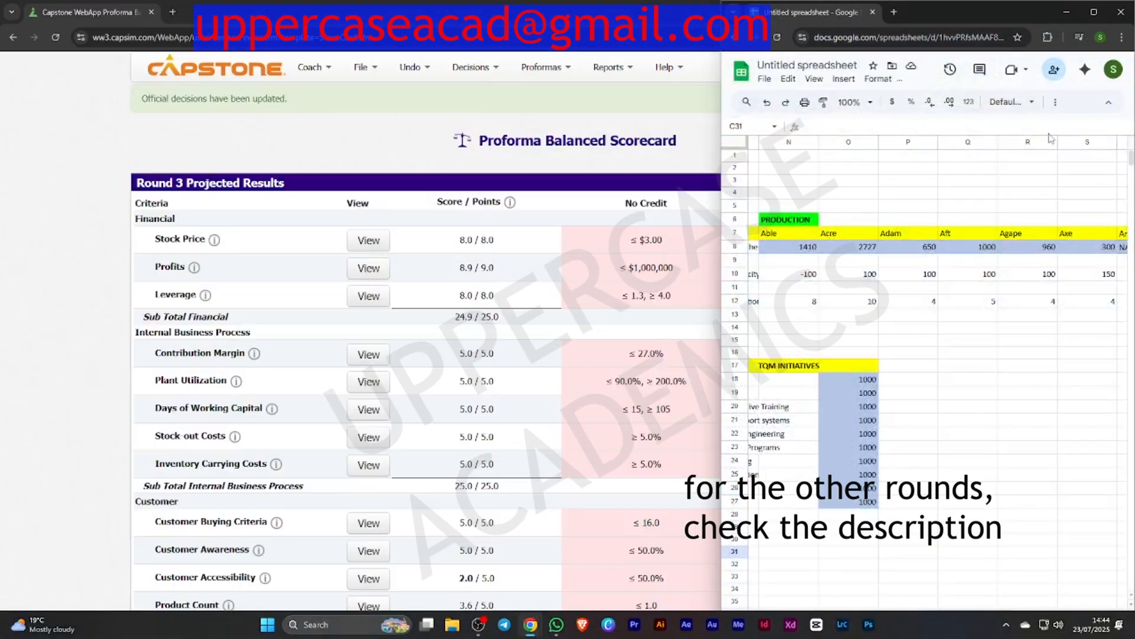
left_click(1094, 12)
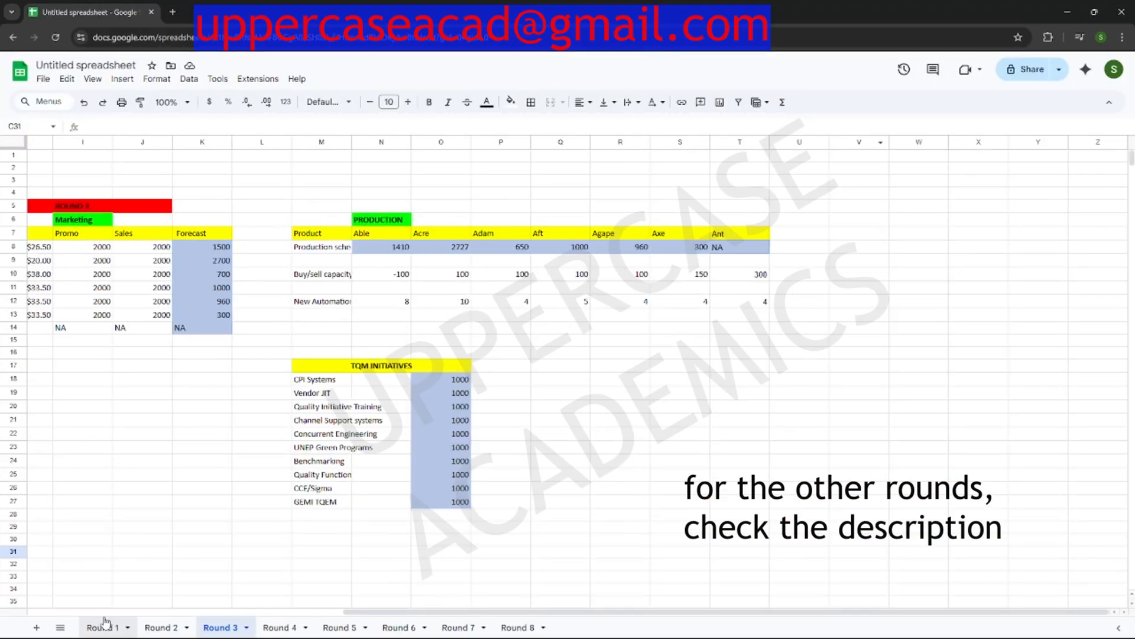